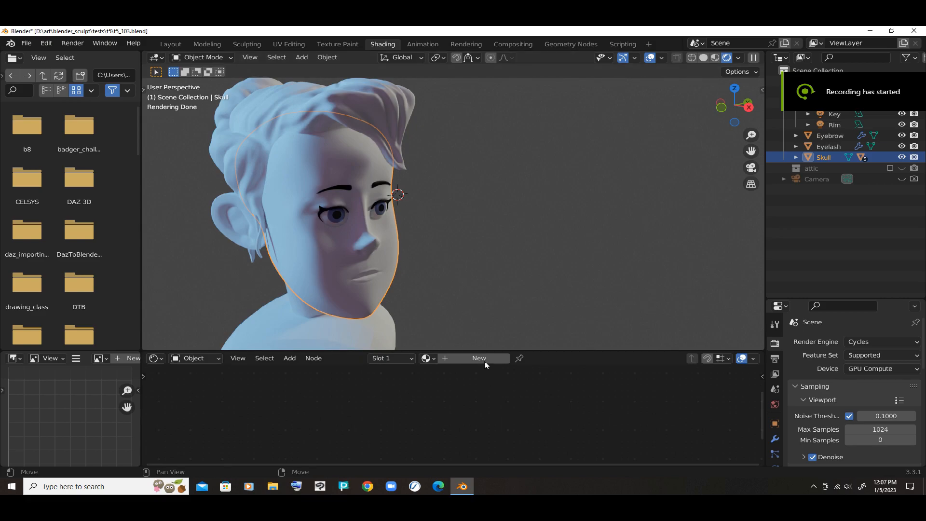
- Assign the existing skin material to the Skull object
{"action": "left_click", "coordinate": [426, 358]}
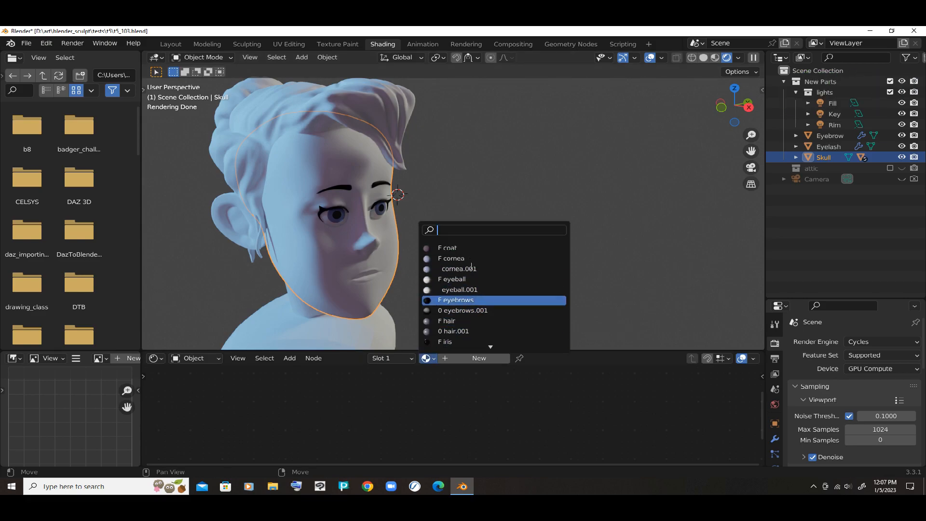
{"action": "scroll", "coordinate": [470, 289], "scroll_direction": "down", "scroll_amount": 8}
{"action": "scroll", "coordinate": [463, 306], "scroll_direction": "down", "scroll_amount": 1}
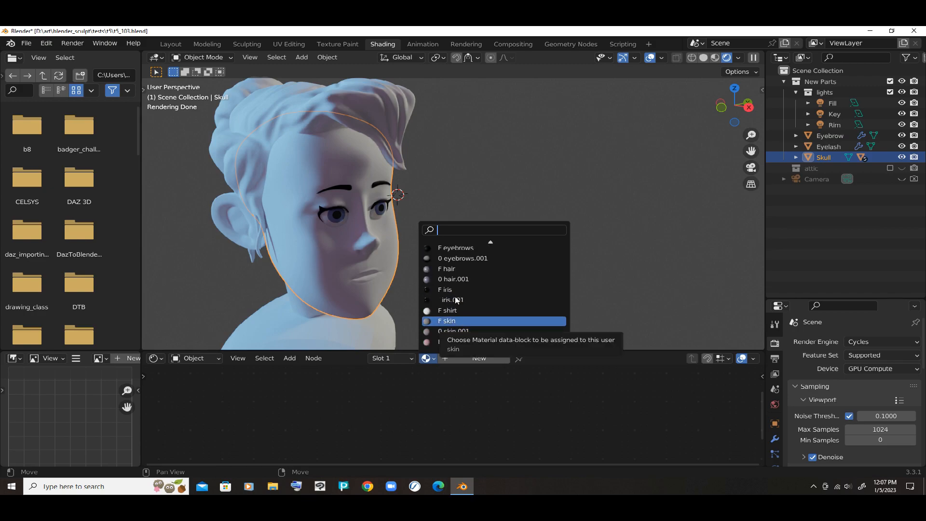
{"action": "key", "text": "Return"}
{"action": "scroll", "coordinate": [446, 279], "scroll_direction": "down", "scroll_amount": 1}
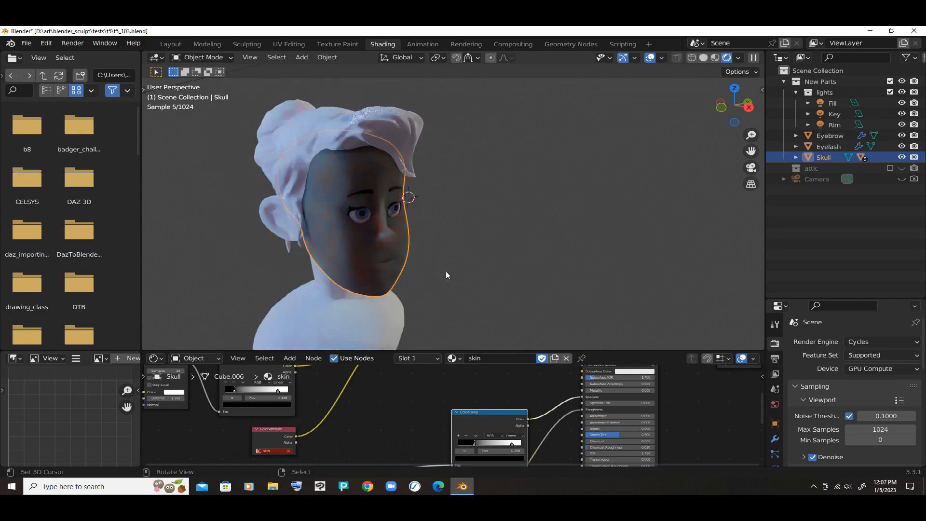
- Delete the unconnected Bright/Contrast node from the skin material's node tree
{"action": "left_click_drag", "start_coordinate": [466, 351], "coordinate": [466, 114]}
{"action": "scroll", "coordinate": [459, 213], "scroll_direction": "down", "scroll_amount": 1}
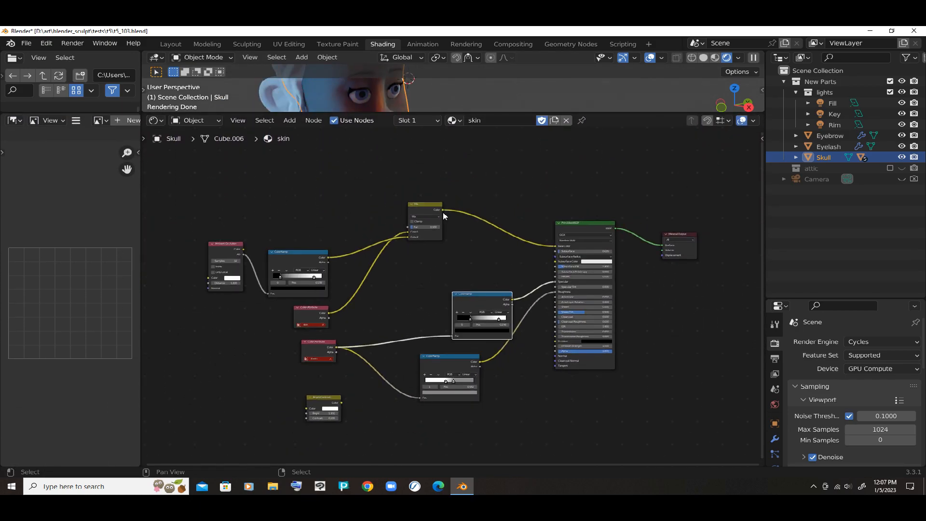
{"action": "middle_click_drag", "start_coordinate": [445, 216], "coordinate": [442, 188]}
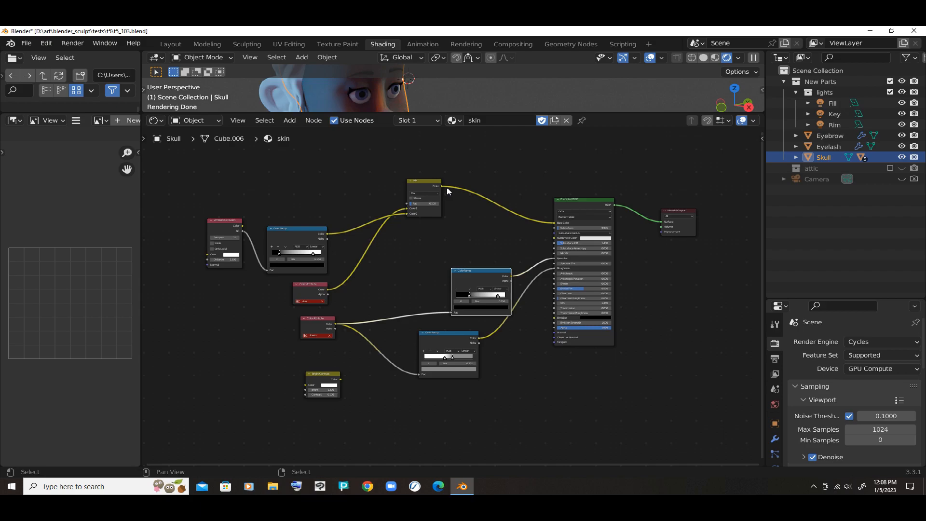
{"action": "left_click", "coordinate": [459, 211]}
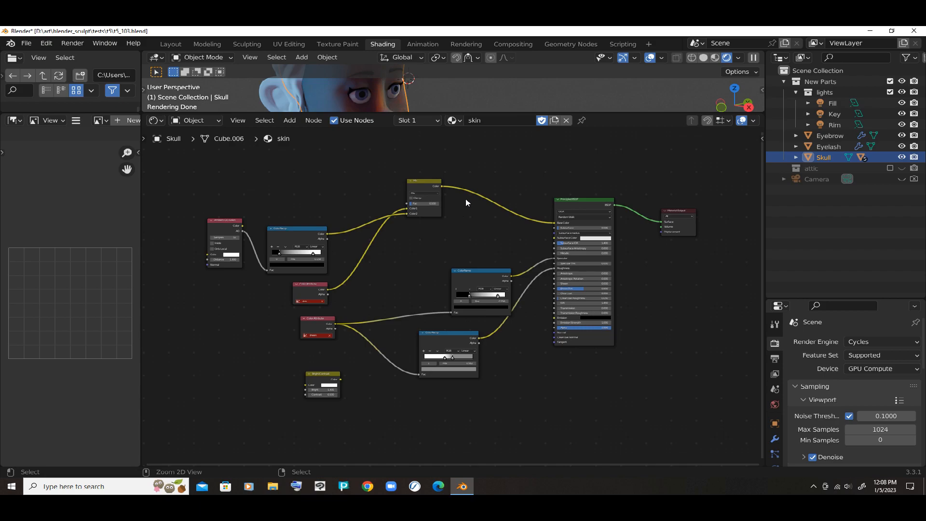
{"action": "key", "text": "ctrl+space"}
{"action": "scroll", "coordinate": [466, 203], "scroll_direction": "up", "scroll_amount": 2}
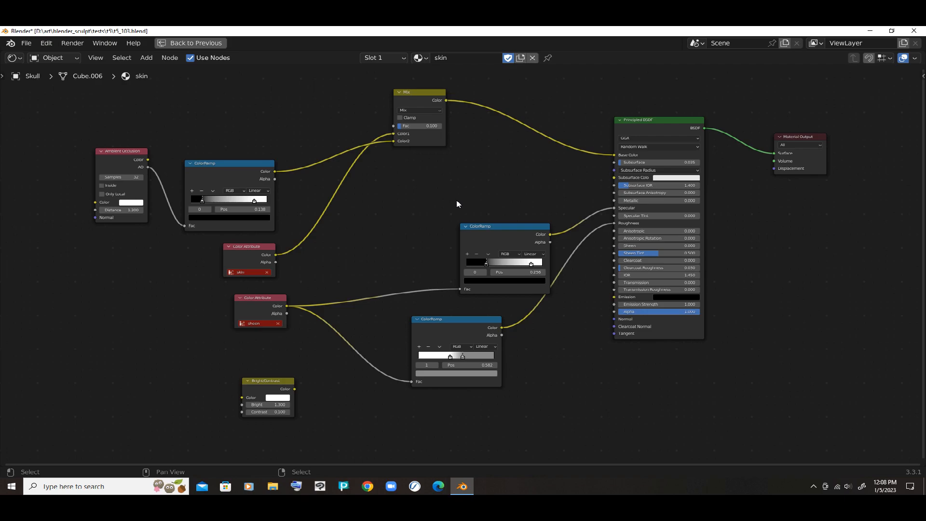
{"action": "mouse_move", "coordinate": [477, 171]}
{"action": "middle_mouse_down"}
{"action": "mouse_move", "coordinate": [479, 198]}
{"action": "mouse_move", "coordinate": [482, 184]}
{"action": "middle_mouse_up"}
{"action": "left_click", "coordinate": [235, 418]}
{"action": "key", "text": "x"}
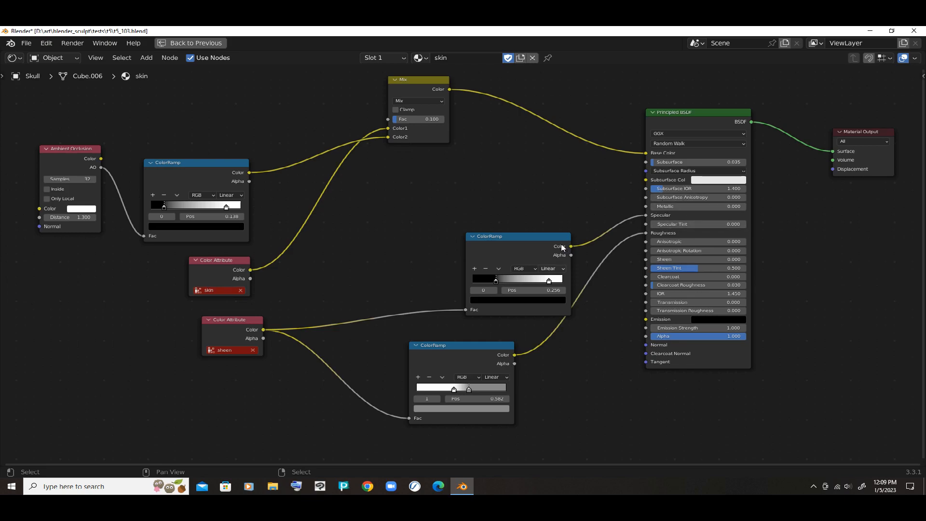
- Restore the split workspace with a larger 3D view of the head and switch the render engine to Eevee
{"action": "key", "text": "ctrl+space"}
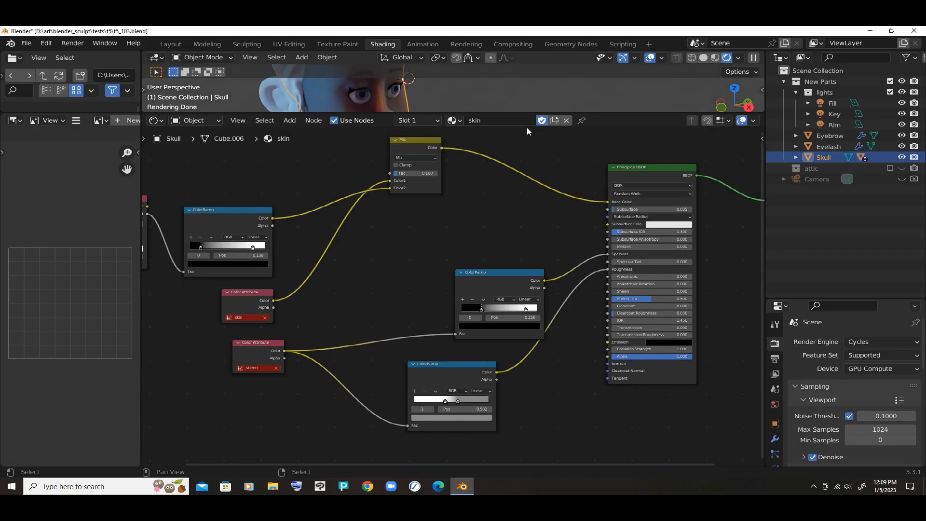
{"action": "left_click_drag", "start_coordinate": [480, 87], "coordinate": [476, 233]}
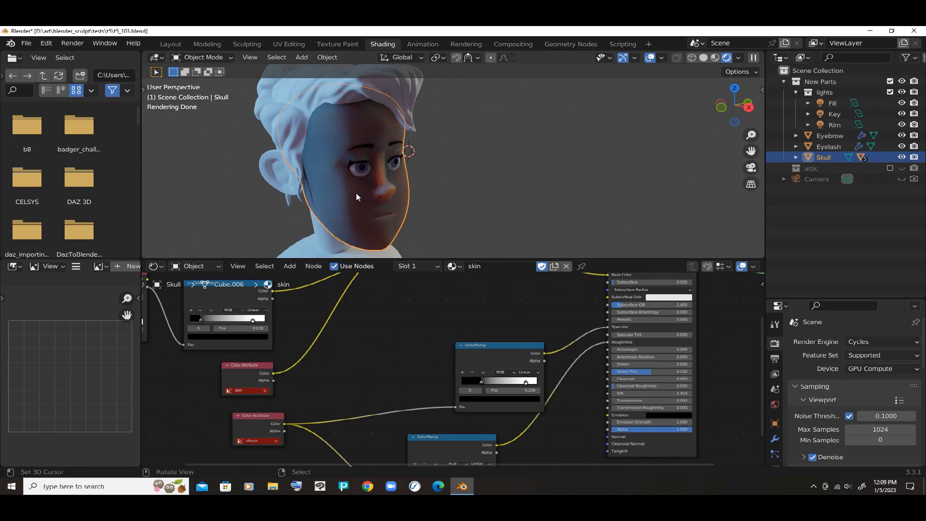
{"action": "middle_click_drag", "start_coordinate": [510, 295], "coordinate": [491, 309]}
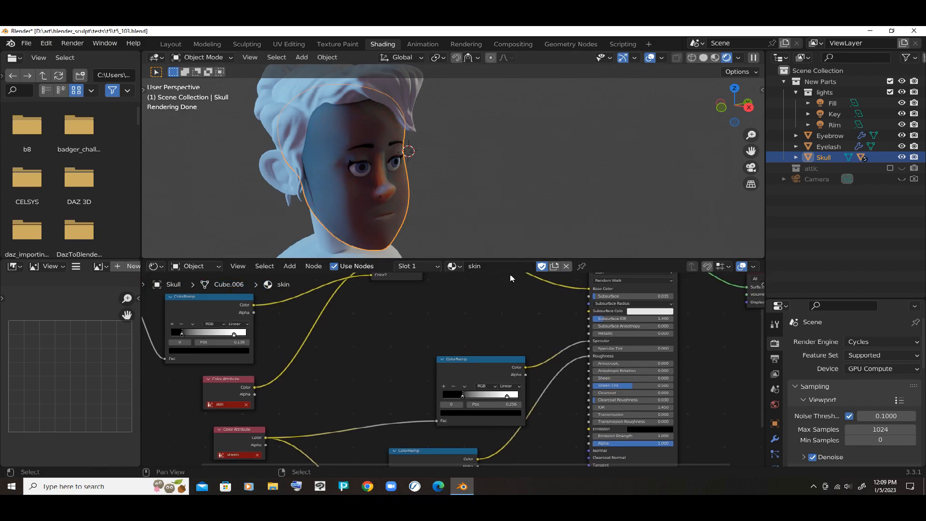
{"action": "middle_click_drag", "start_coordinate": [370, 306], "coordinate": [395, 276]}
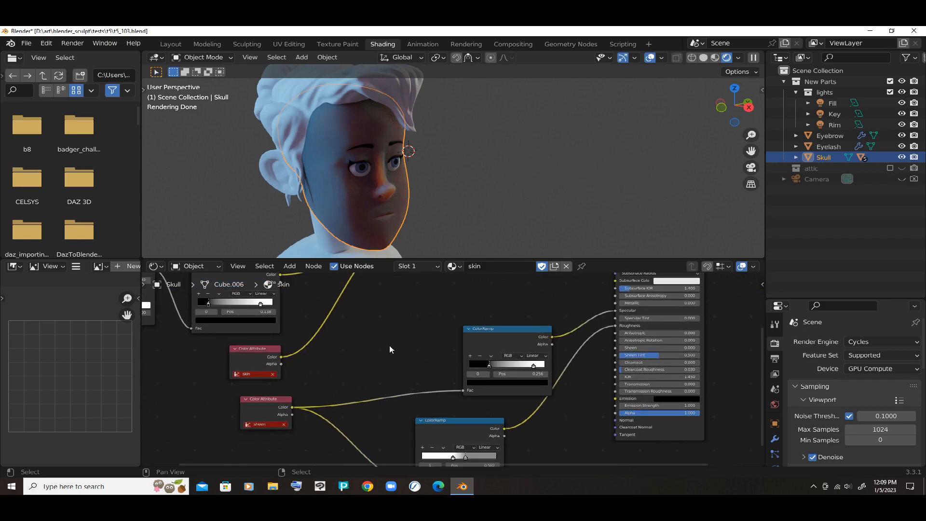
{"action": "scroll", "coordinate": [724, 303], "scroll_direction": "down", "scroll_amount": 2}
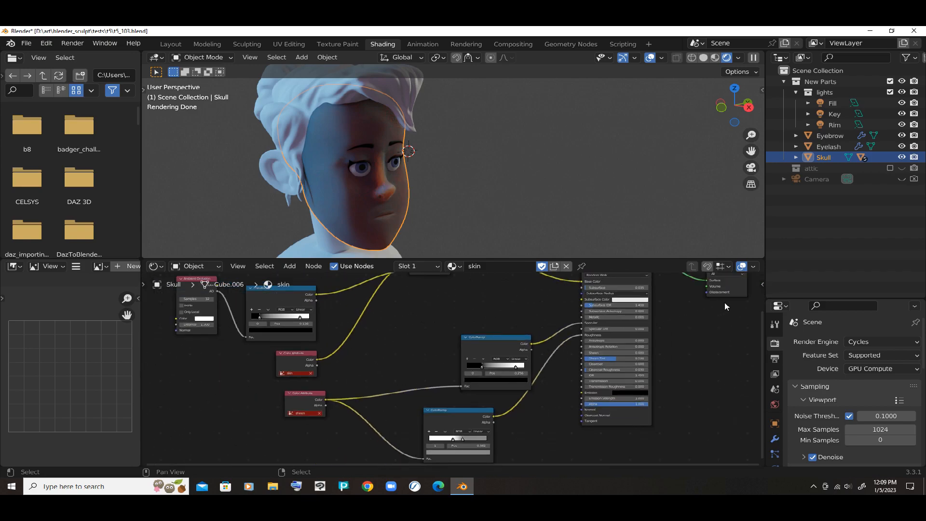
{"action": "left_click", "coordinate": [869, 342]}
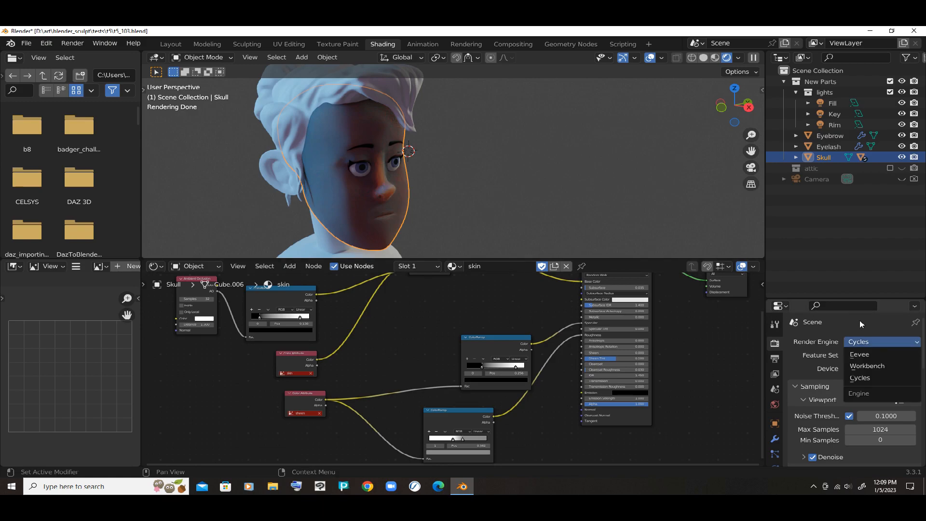
{"action": "left_click", "coordinate": [863, 355]}
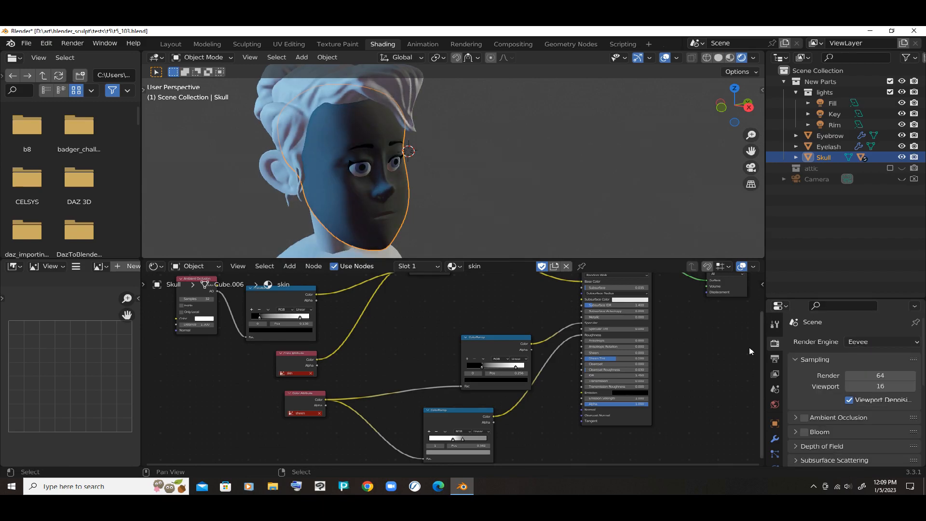
- Show the Color Attributes list in the Skull's mesh data properties
{"action": "scroll", "coordinate": [751, 351], "scroll_direction": "down", "scroll_amount": 1}
{"action": "scroll", "coordinate": [774, 374], "scroll_direction": "down", "scroll_amount": 5}
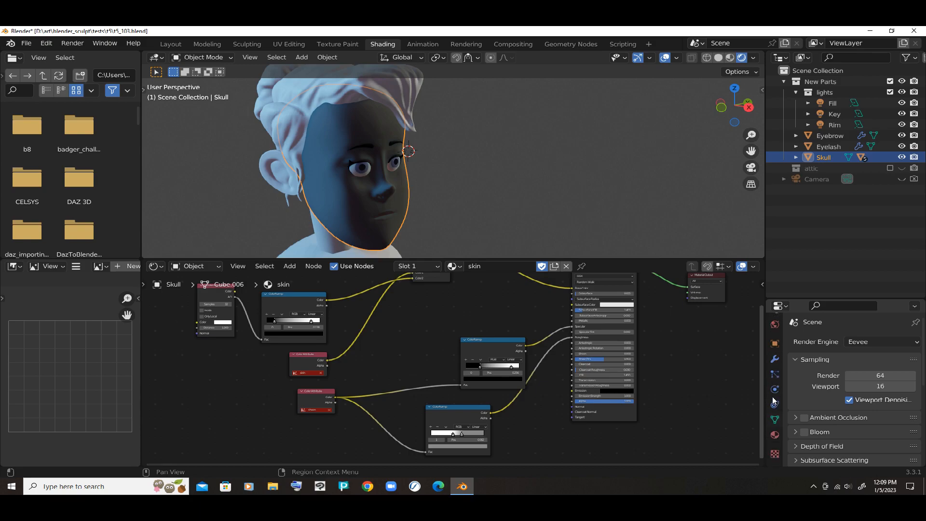
{"action": "left_click", "coordinate": [774, 419]}
{"action": "scroll", "coordinate": [792, 359], "scroll_direction": "down", "scroll_amount": 3}
{"action": "scroll", "coordinate": [792, 359], "scroll_direction": "down", "scroll_amount": 3}
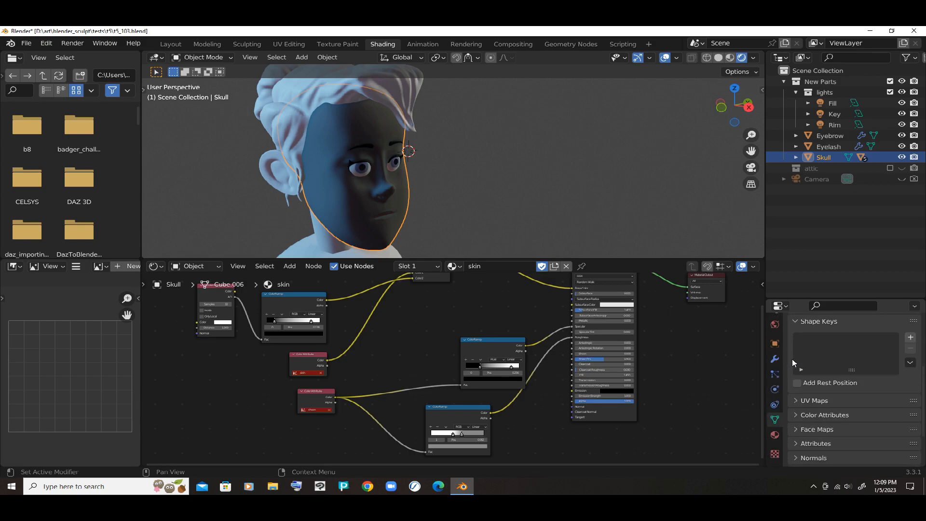
{"action": "left_click", "coordinate": [797, 381]}
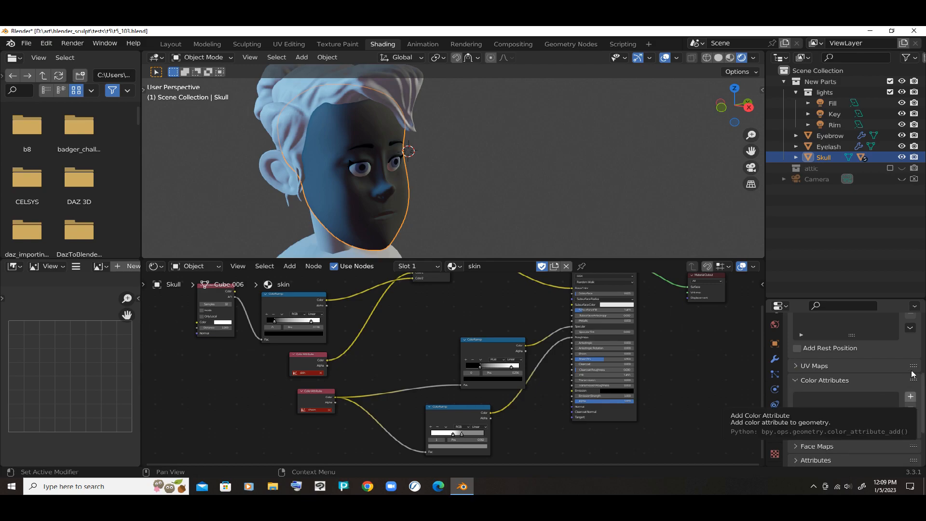
{"action": "left_click", "coordinate": [911, 397]}
{"action": "left_click", "coordinate": [858, 411]}
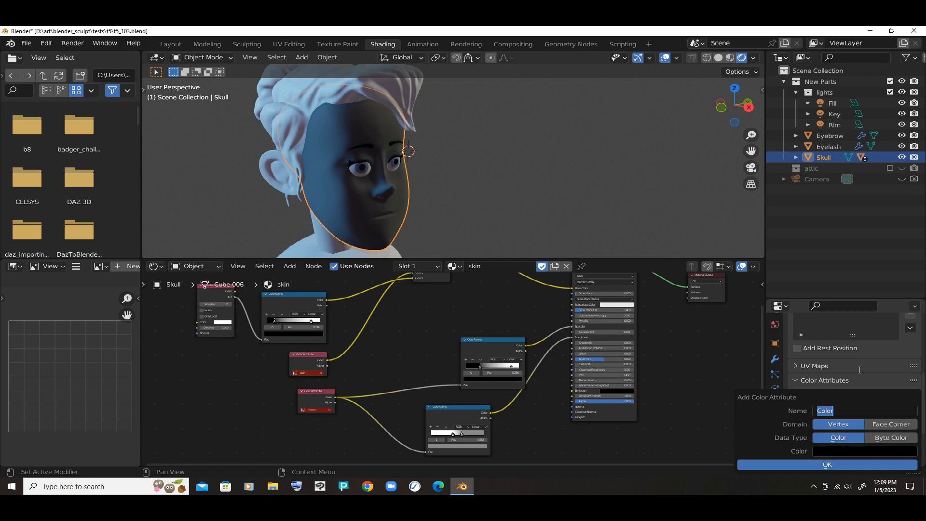
{"action": "type", "text": "skin"}
{"action": "left_click", "coordinate": [841, 451]}
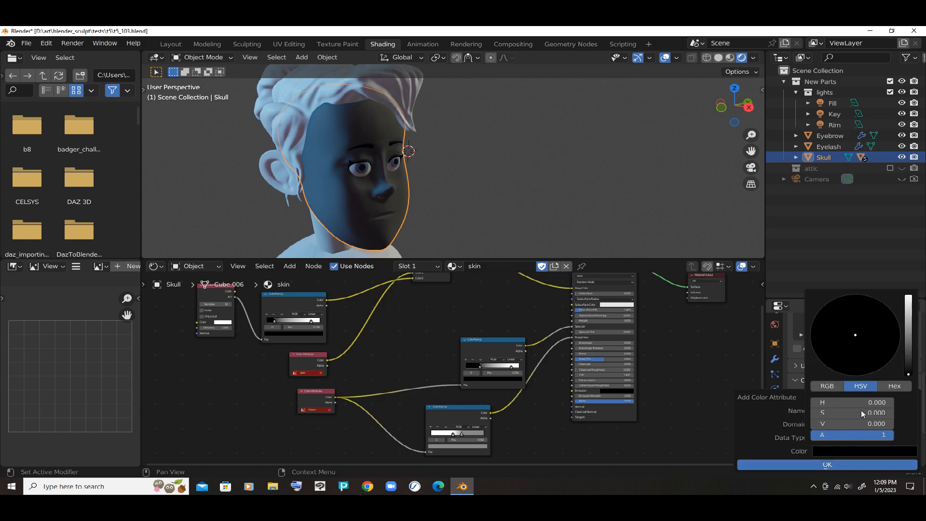
{"action": "left_click_drag", "start_coordinate": [909, 351], "coordinate": [909, 322]}
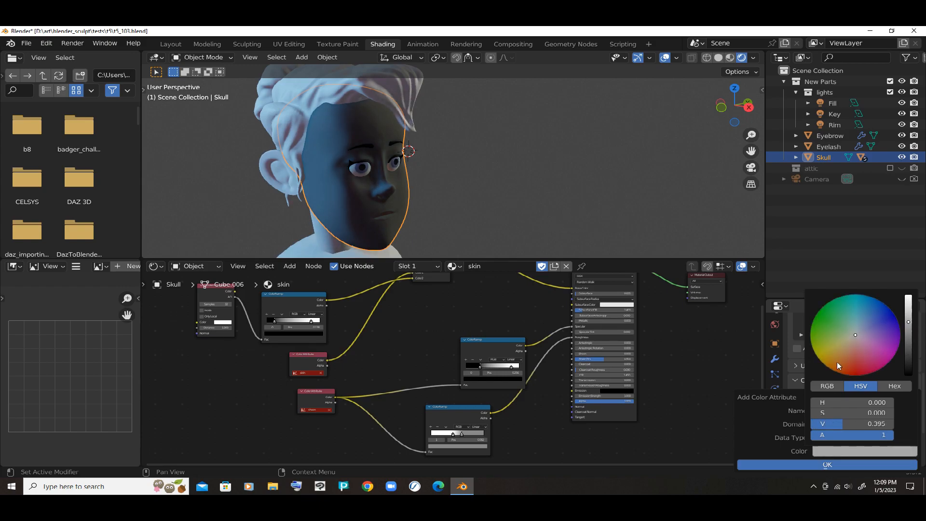
{"action": "left_click", "coordinate": [874, 402]}
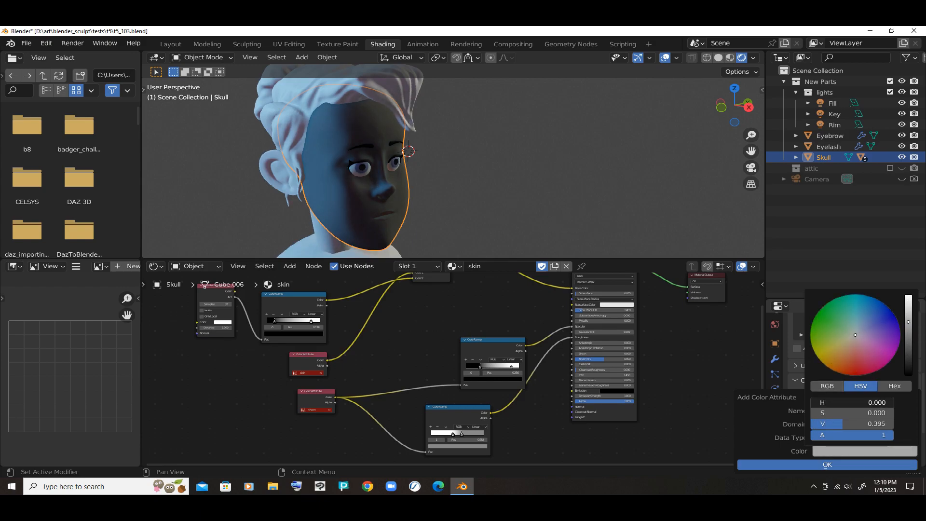
{"action": "left_click", "coordinate": [833, 328]}
{"action": "mouse_move", "coordinate": [837, 352]}
{"action": "left_mouse_down"}
{"action": "mouse_move", "coordinate": [845, 344]}
{"action": "mouse_move", "coordinate": [842, 353]}
{"action": "left_mouse_up"}
{"action": "left_click_drag", "start_coordinate": [909, 297], "coordinate": [908, 299]}
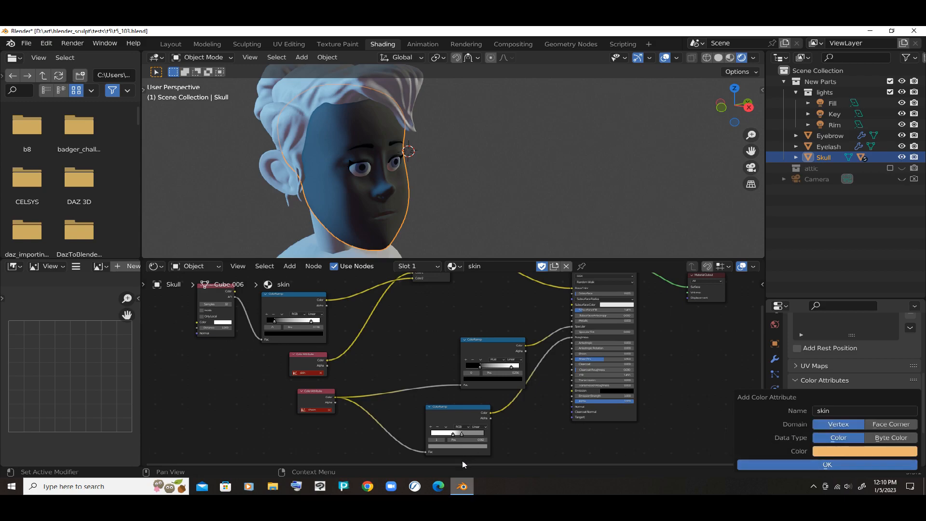
{"action": "mouse_move", "coordinate": [463, 465]}
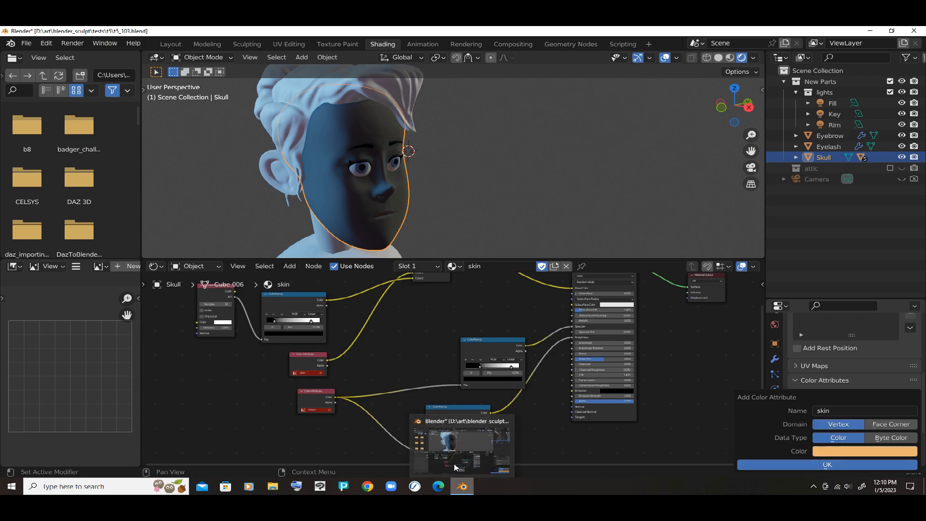
{"action": "left_click", "coordinate": [453, 464]}
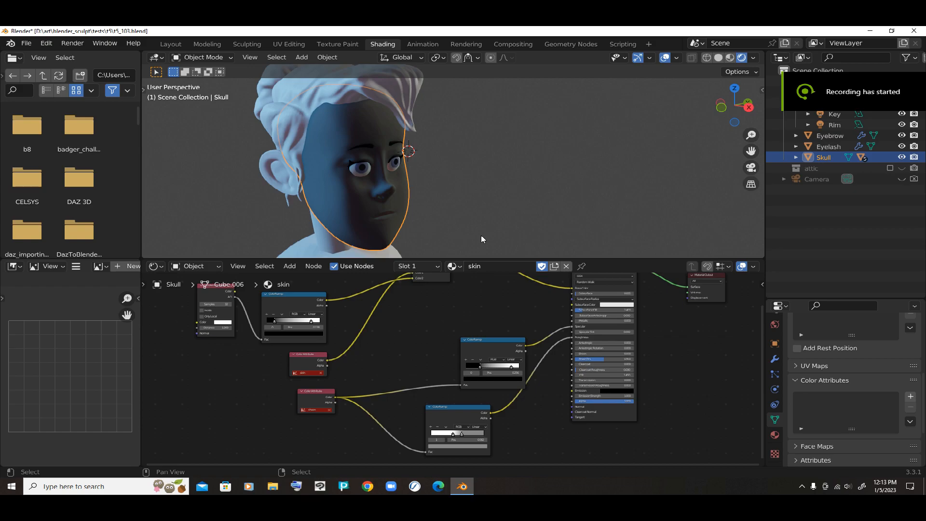
- Enlarge the node editor, start a new color attribute on the Skull mesh and name it skin
{"action": "left_click_drag", "start_coordinate": [484, 260], "coordinate": [493, 171]}
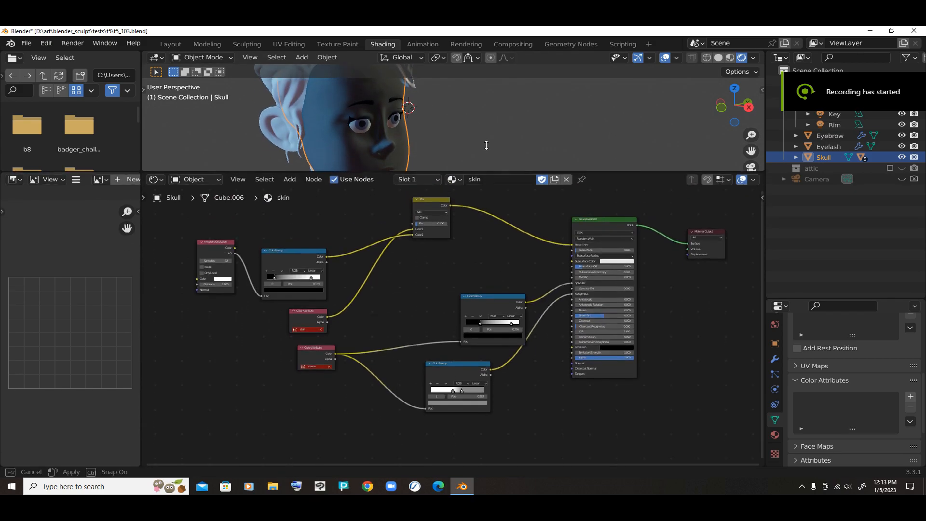
{"action": "middle_click_drag", "start_coordinate": [452, 209], "coordinate": [453, 244]}
{"action": "scroll", "coordinate": [308, 298], "scroll_direction": "up", "scroll_amount": 2}
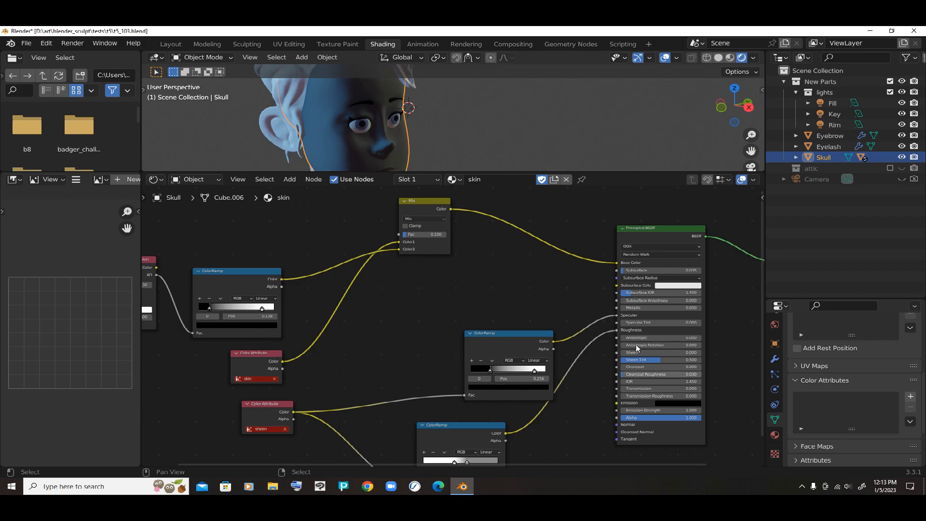
{"action": "scroll", "coordinate": [746, 319], "scroll_direction": "up", "scroll_amount": 1}
{"action": "scroll", "coordinate": [747, 319], "scroll_direction": "down", "scroll_amount": 1}
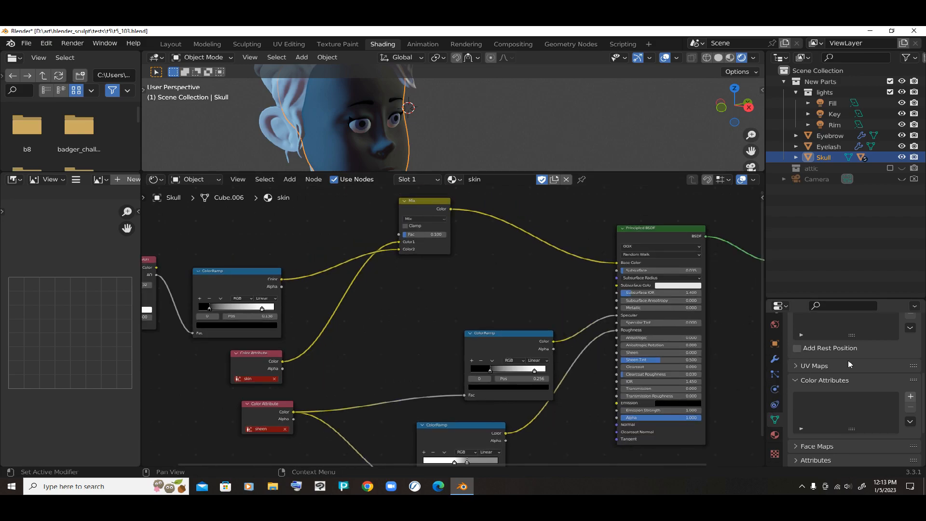
{"action": "left_click", "coordinate": [911, 396]}
{"action": "left_click", "coordinate": [845, 410]}
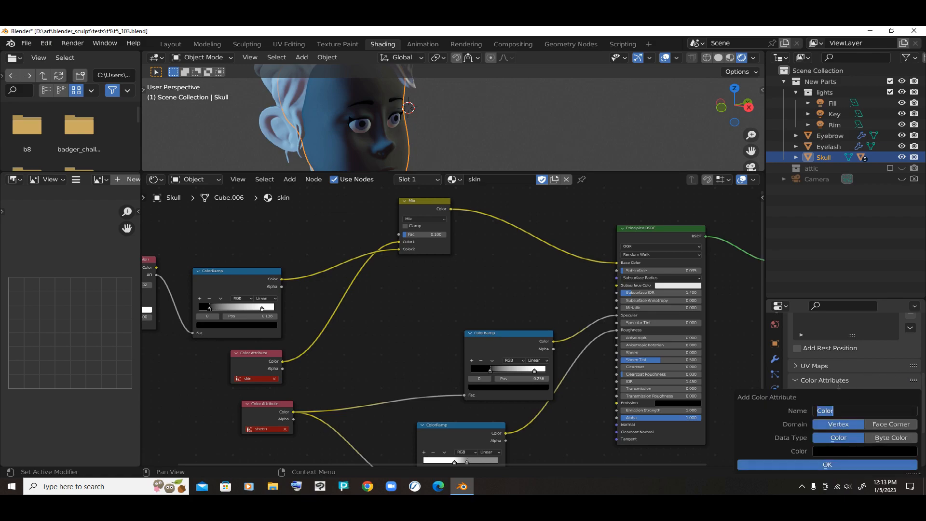
{"action": "type", "text": "skin"}
{"action": "key", "text": "Return"}
- Set the new skin attribute's color to hue 0.04, saturation 0.3 and value 0.95
{"action": "left_click", "coordinate": [829, 451]}
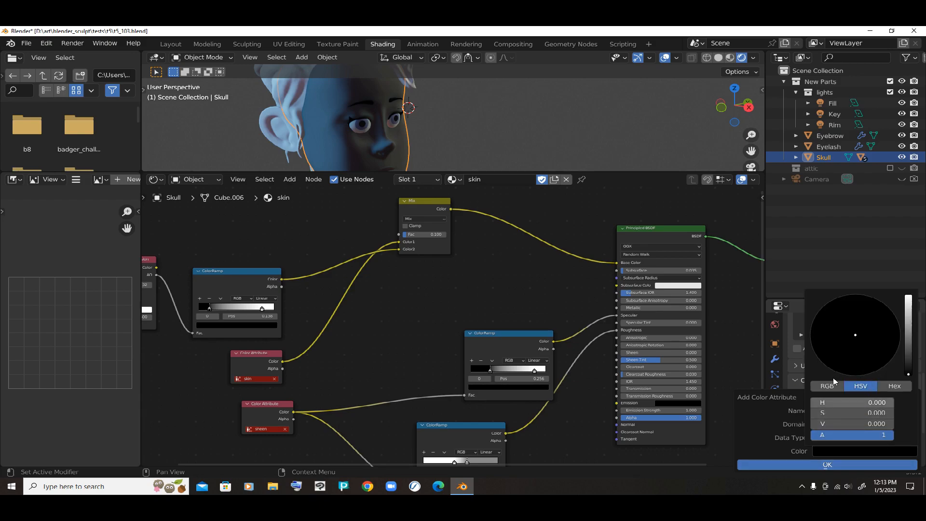
{"action": "left_click", "coordinate": [878, 401]}
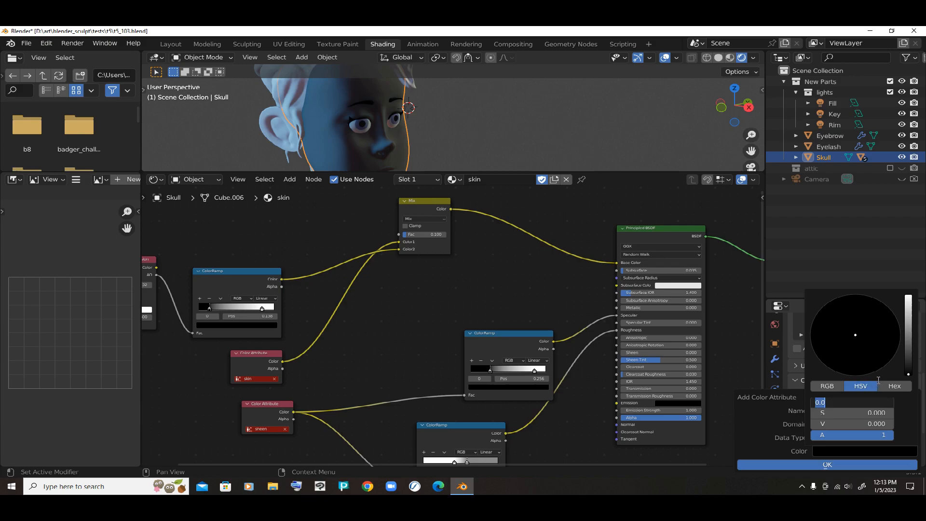
{"action": "type", "text": ".04"}
{"action": "key", "text": "Return"}
{"action": "left_click", "coordinate": [877, 413]}
{"action": "type", "text": ".3"}
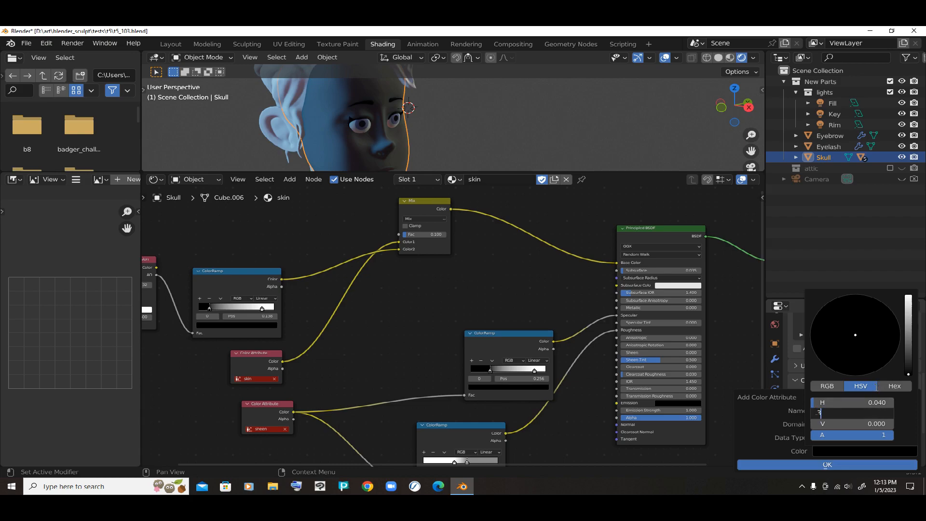
{"action": "key", "text": "Return"}
{"action": "left_click", "coordinate": [870, 423]}
{"action": "type", "text": ".95"}
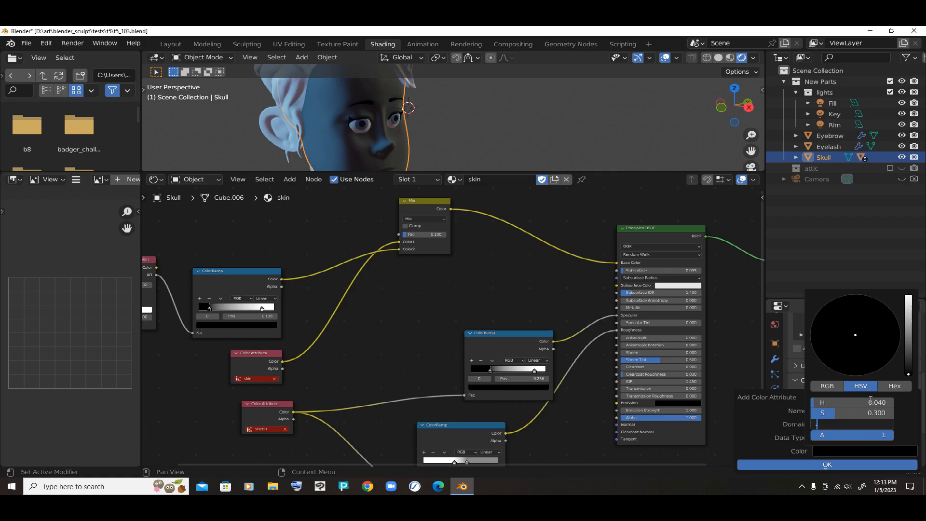
{"action": "key", "text": "Return"}
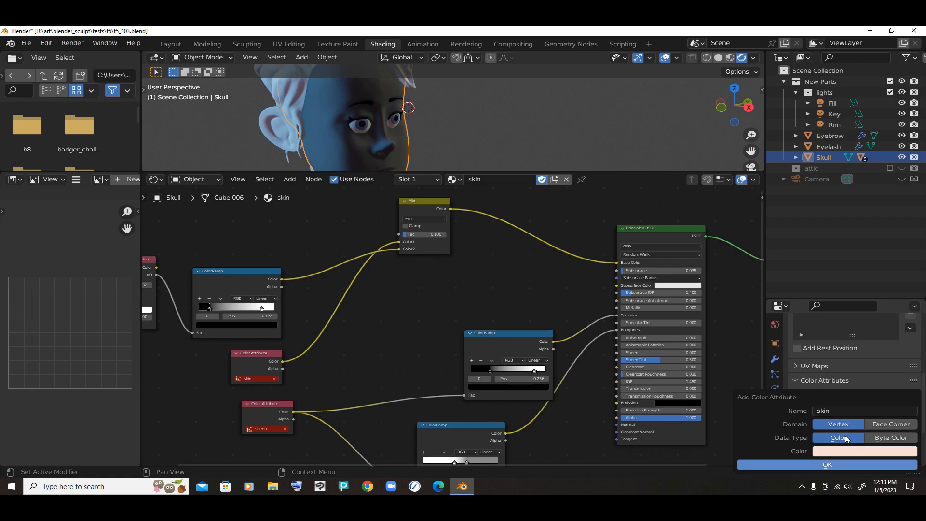
- Darken and saturate the skin attribute's color to about RGB 0.789, 0.533, 0.465 and create the attribute
{"action": "left_click", "coordinate": [837, 451]}
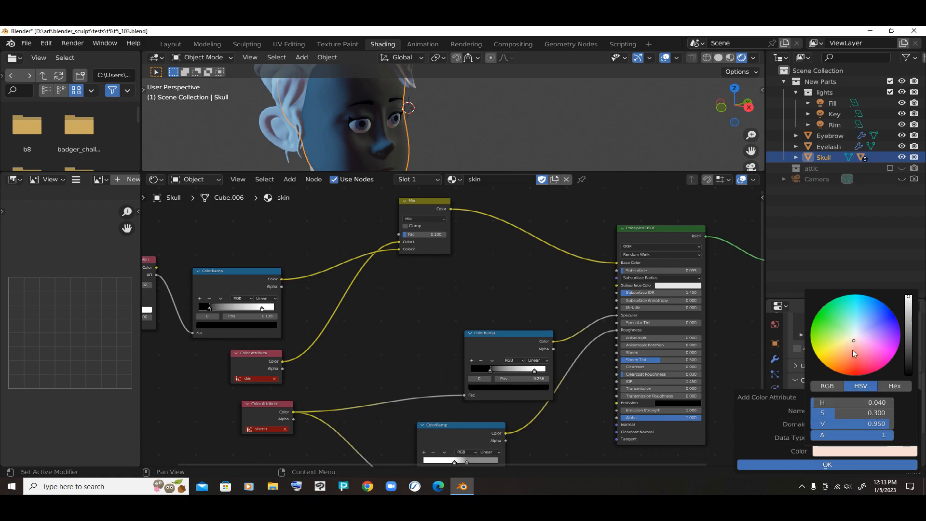
{"action": "left_click_drag", "start_coordinate": [908, 297], "coordinate": [909, 304]}
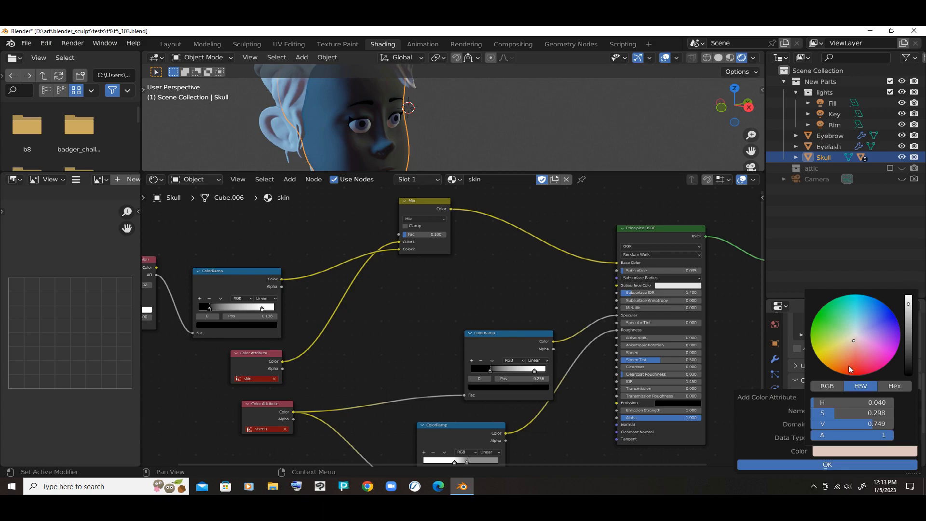
{"action": "left_click_drag", "start_coordinate": [828, 413], "coordinate": [833, 413]}
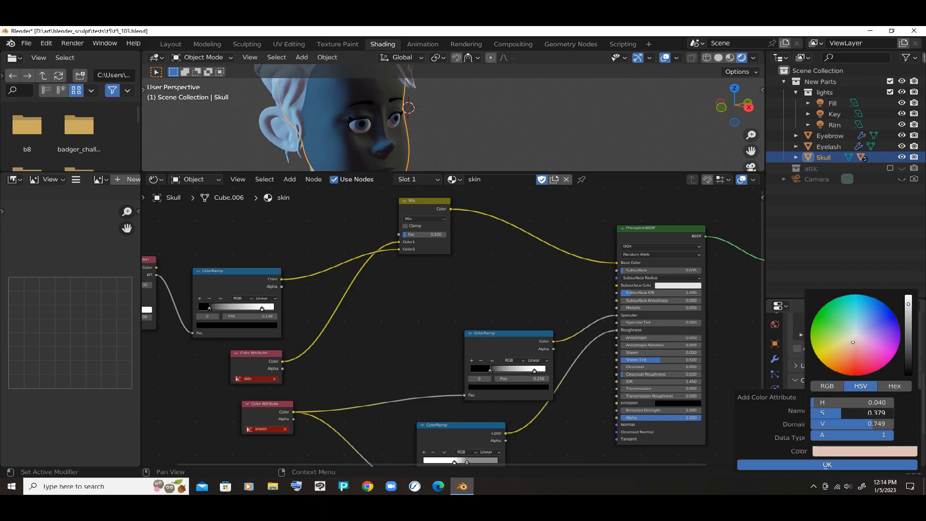
{"action": "left_click_drag", "start_coordinate": [832, 413], "coordinate": [835, 413]}
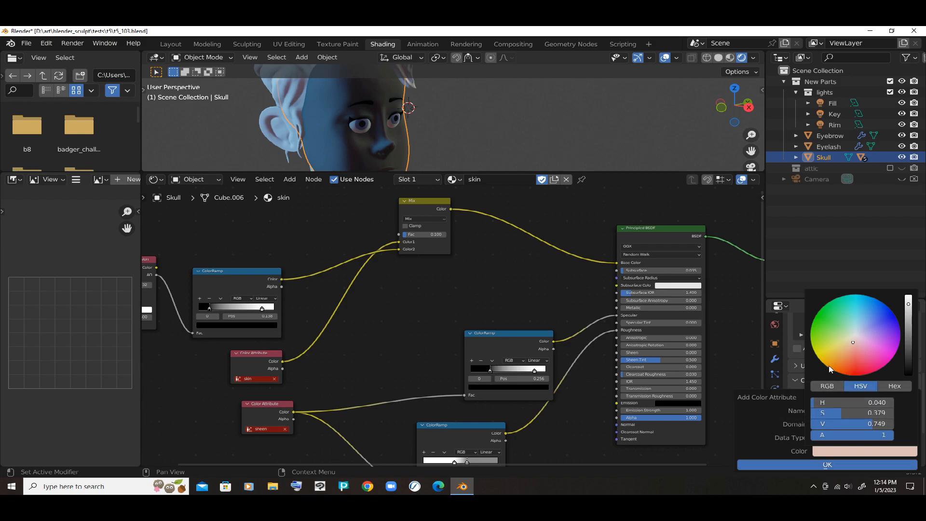
{"action": "left_click", "coordinate": [824, 387]}
{"action": "left_click_drag", "start_coordinate": [868, 402], "coordinate": [877, 403]}
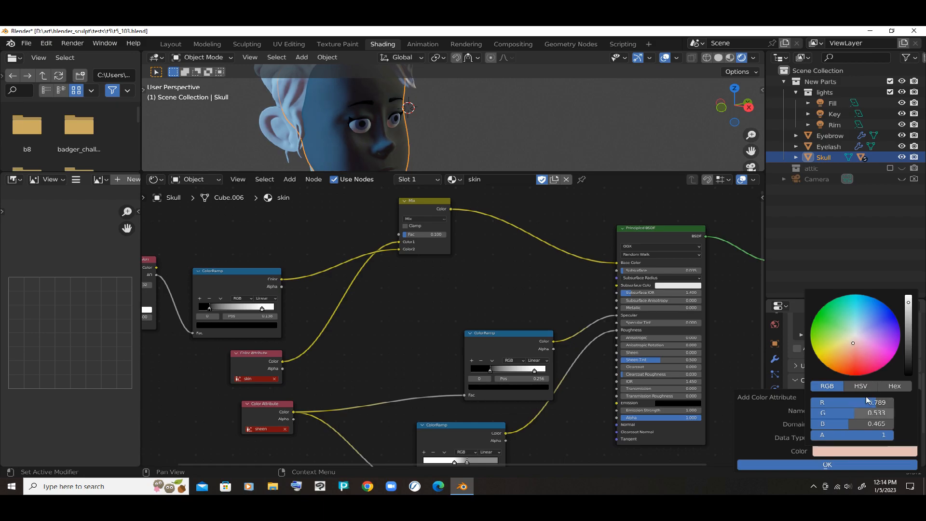
{"action": "key", "text": "Return"}
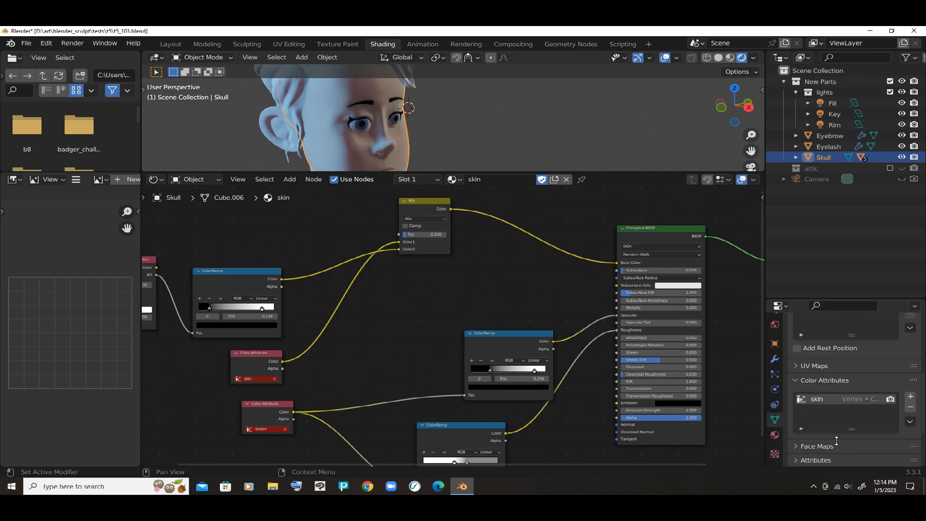
- Remove the skin color attribute from the Skull mesh and start a new one named skin
{"action": "left_click_drag", "start_coordinate": [496, 147], "coordinate": [501, 347]}
{"action": "middle_click_drag", "start_coordinate": [470, 247], "coordinate": [492, 246]}
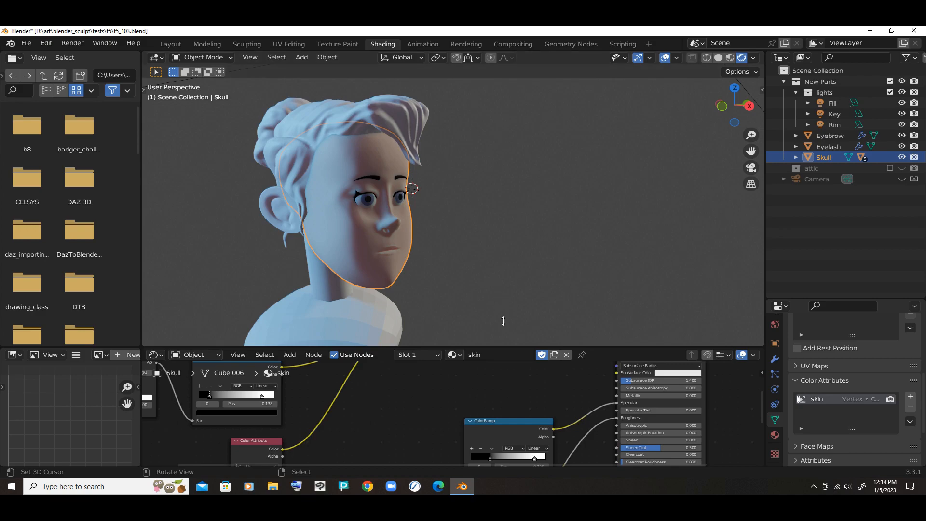
{"action": "left_click_drag", "start_coordinate": [502, 345], "coordinate": [509, 290]}
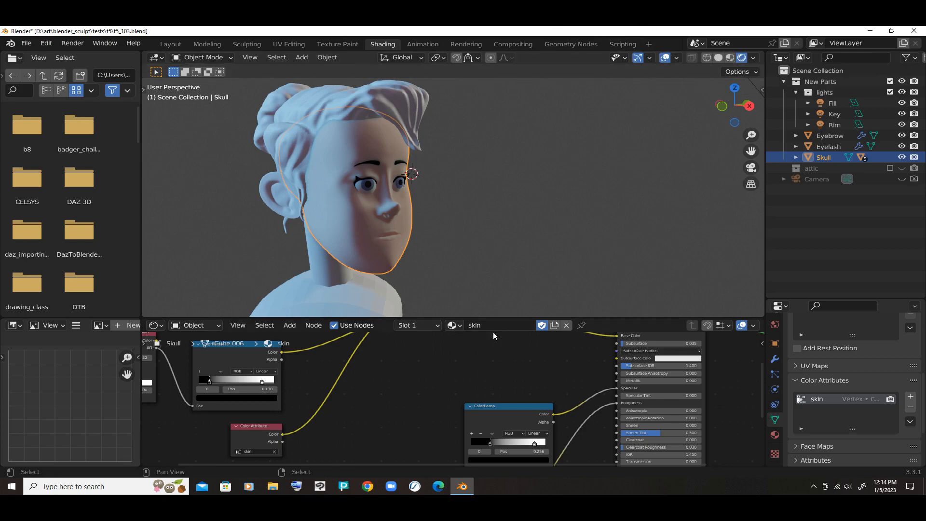
{"action": "scroll", "coordinate": [486, 335], "scroll_direction": "down", "scroll_amount": 1}
{"action": "left_click_drag", "start_coordinate": [512, 291], "coordinate": [511, 213]}
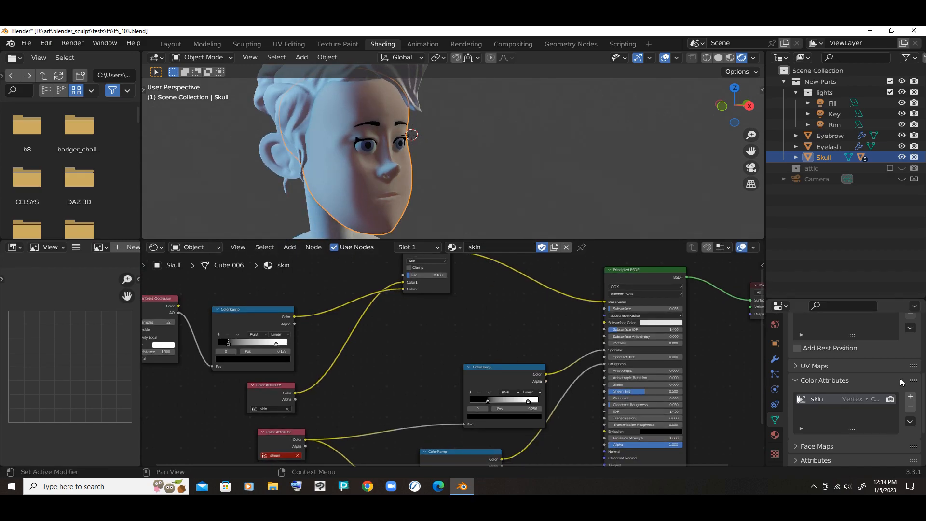
{"action": "left_click", "coordinate": [911, 407]}
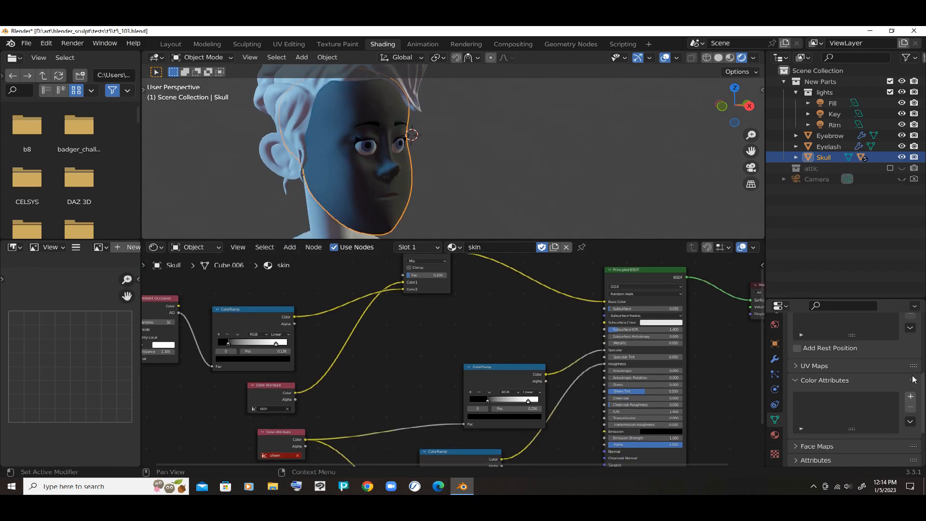
{"action": "left_click", "coordinate": [911, 396]}
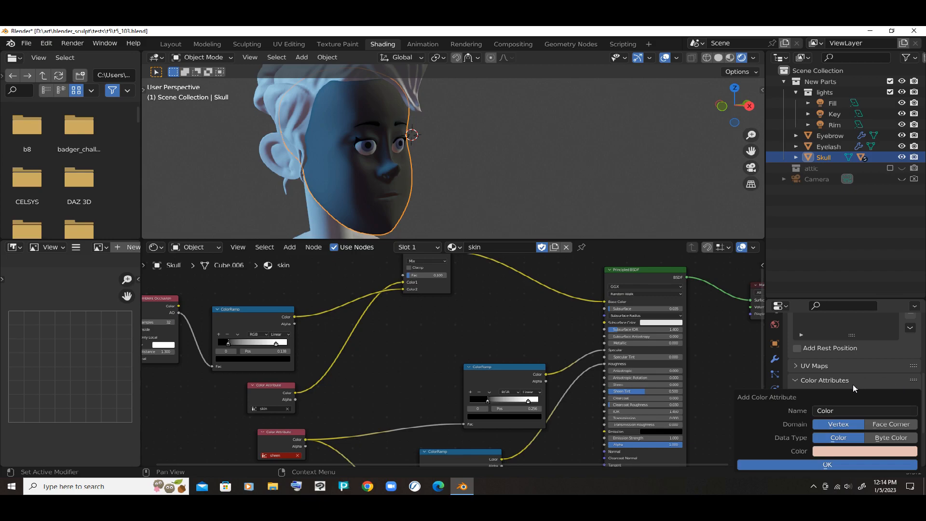
{"action": "key", "text": "Tab"}
{"action": "type", "text": "skin"}
{"action": "key", "text": "Return"}
- Adjust the new skin attribute's color to about RGB 0.818, 0.500, 0.434 and create the attribute
{"action": "left_click", "coordinate": [849, 451]}
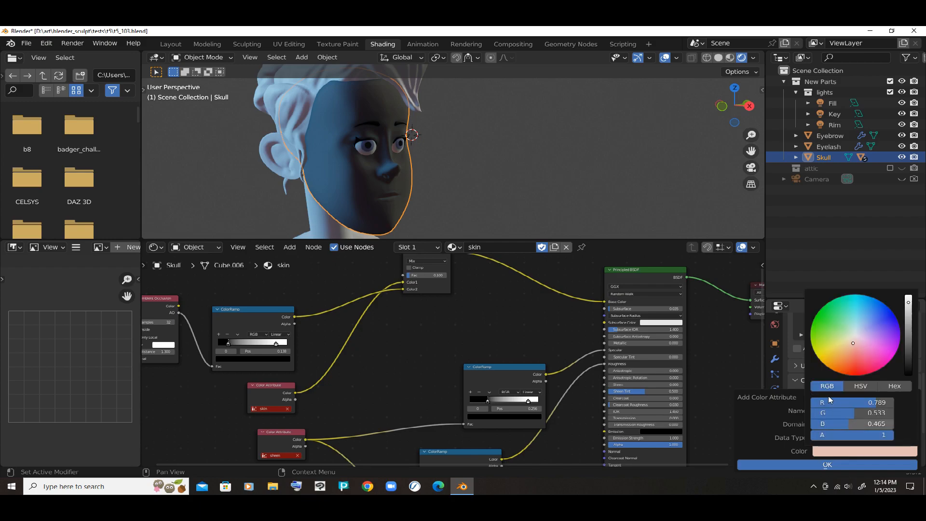
{"action": "left_click", "coordinate": [861, 386]}
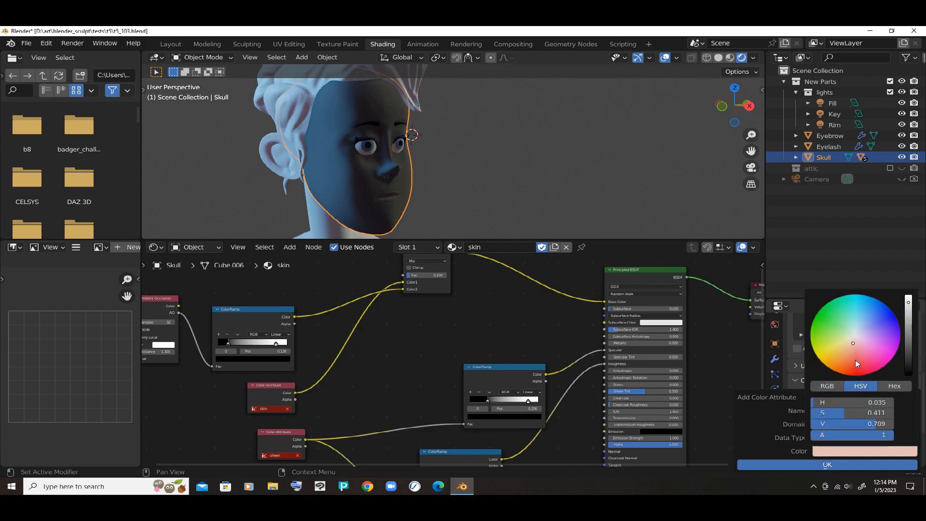
{"action": "left_click_drag", "start_coordinate": [849, 412], "coordinate": [855, 412]}
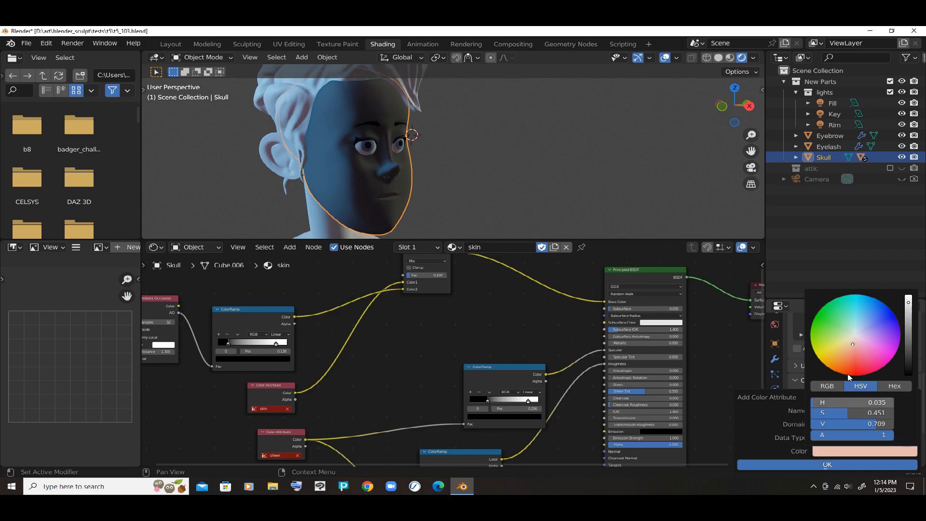
{"action": "left_click", "coordinate": [827, 386]}
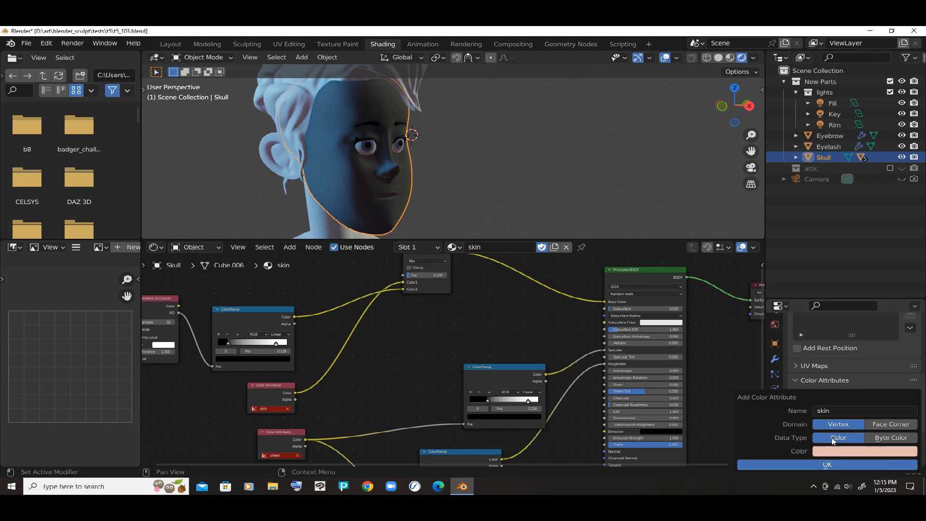
{"action": "key", "text": "Return"}
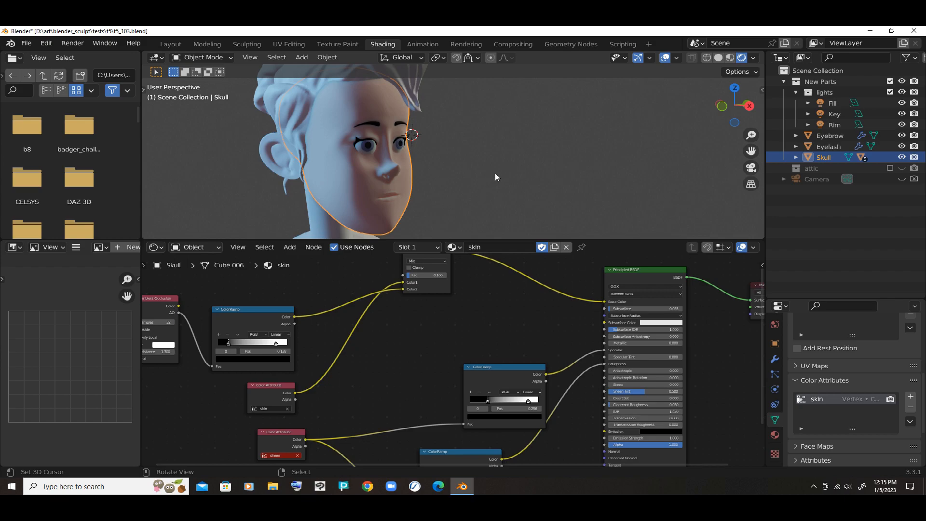
- Set the world's background surface color to black
{"action": "middle_click_drag", "start_coordinate": [497, 172], "coordinate": [509, 189]}
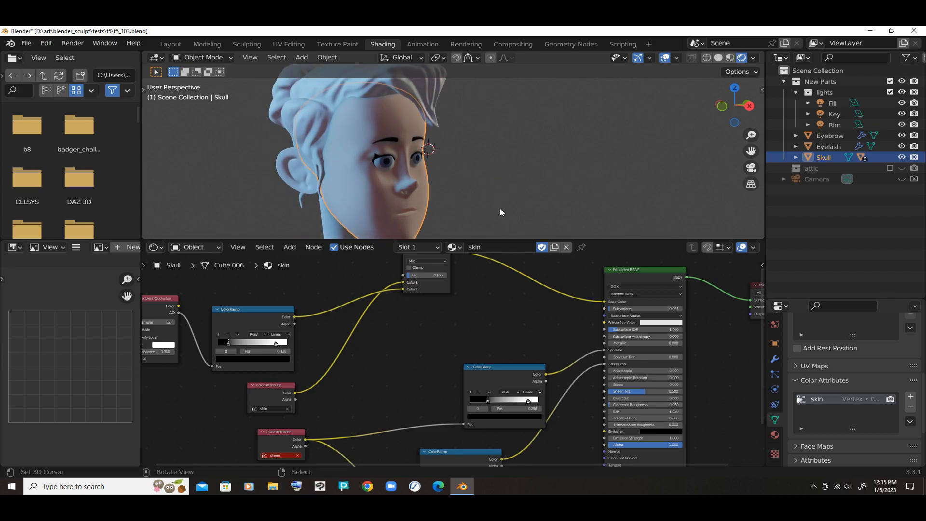
{"action": "left_click_drag", "start_coordinate": [500, 212], "coordinate": [504, 356]}
{"action": "middle_click_drag", "start_coordinate": [506, 324], "coordinate": [540, 253]}
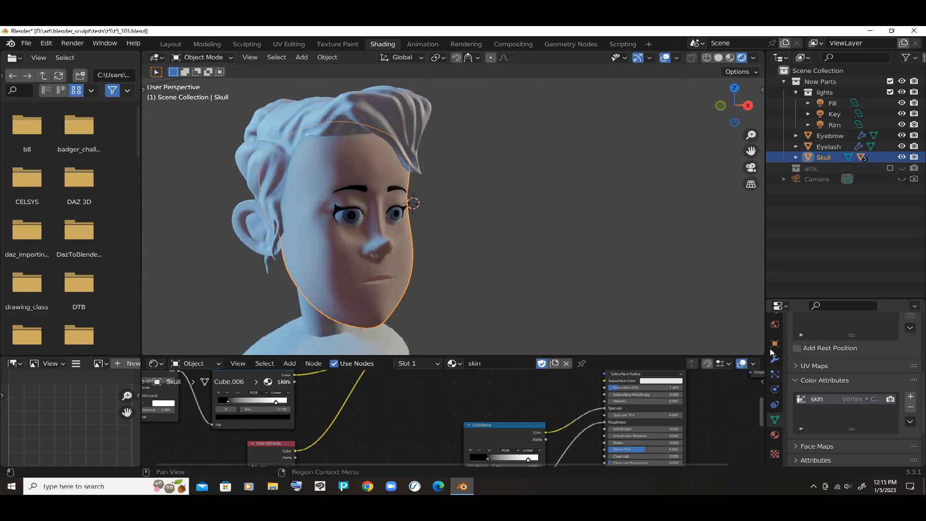
{"action": "left_click", "coordinate": [775, 324]}
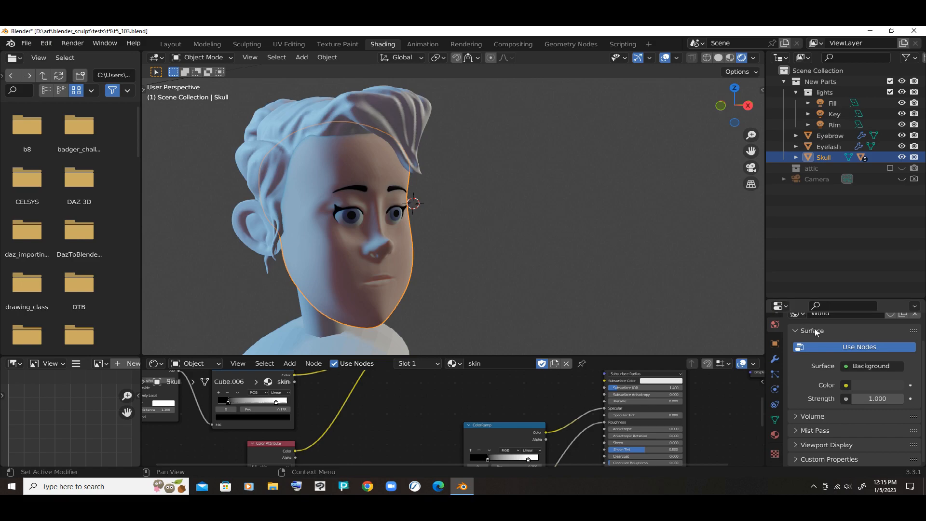
{"action": "left_click", "coordinate": [873, 385]}
{"action": "left_click_drag", "start_coordinate": [888, 286], "coordinate": [894, 311]}
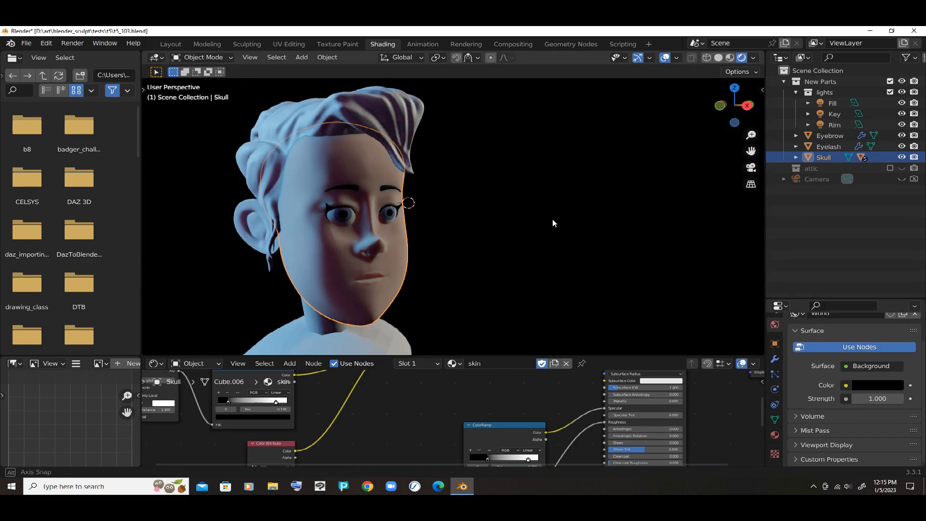
{"action": "scroll", "coordinate": [501, 228], "scroll_direction": "up", "scroll_amount": 1}
{"action": "mouse_move", "coordinate": [501, 224]}
{"action": "middle_mouse_down"}
{"action": "mouse_move", "coordinate": [534, 225]}
{"action": "mouse_move", "coordinate": [517, 225]}
{"action": "middle_mouse_up"}
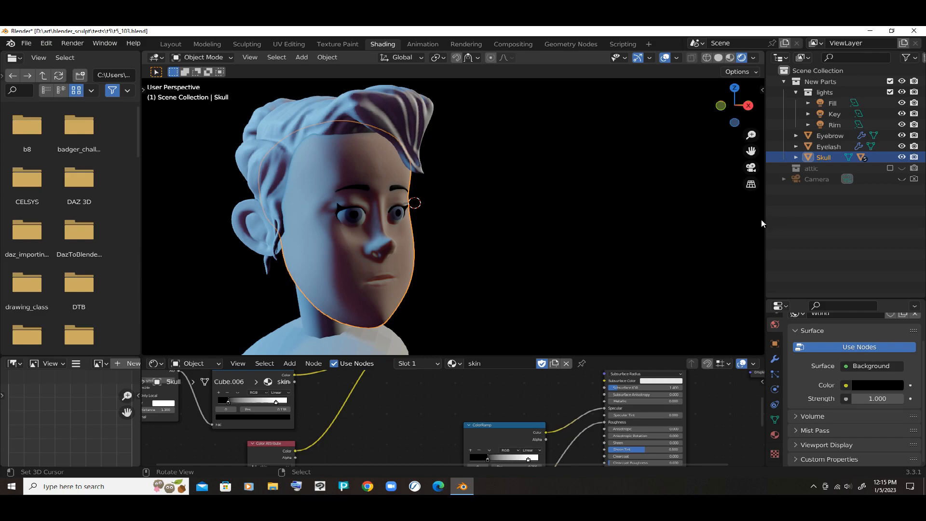
- Widen the Properties editor and enlarge the node editor around the sheen Color Attribute node
{"action": "left_click_drag", "start_coordinate": [766, 215], "coordinate": [736, 215]}
{"action": "left_click_drag", "start_coordinate": [593, 357], "coordinate": [595, 305]}
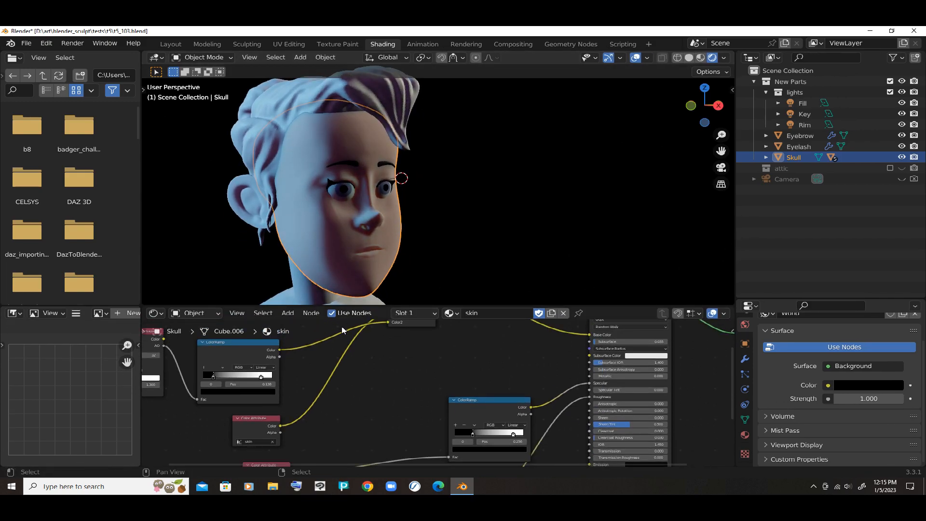
{"action": "middle_click_drag", "start_coordinate": [382, 358], "coordinate": [429, 298]}
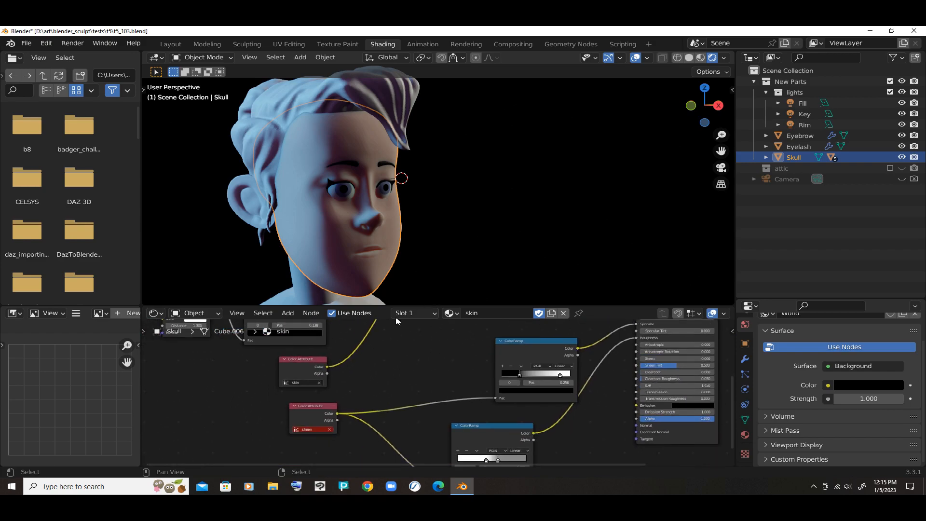
{"action": "scroll", "coordinate": [250, 399], "scroll_direction": "up", "scroll_amount": 1}
{"action": "scroll", "coordinate": [251, 402], "scroll_direction": "up", "scroll_amount": 1}
{"action": "middle_click_drag", "start_coordinate": [251, 403], "coordinate": [271, 368]}
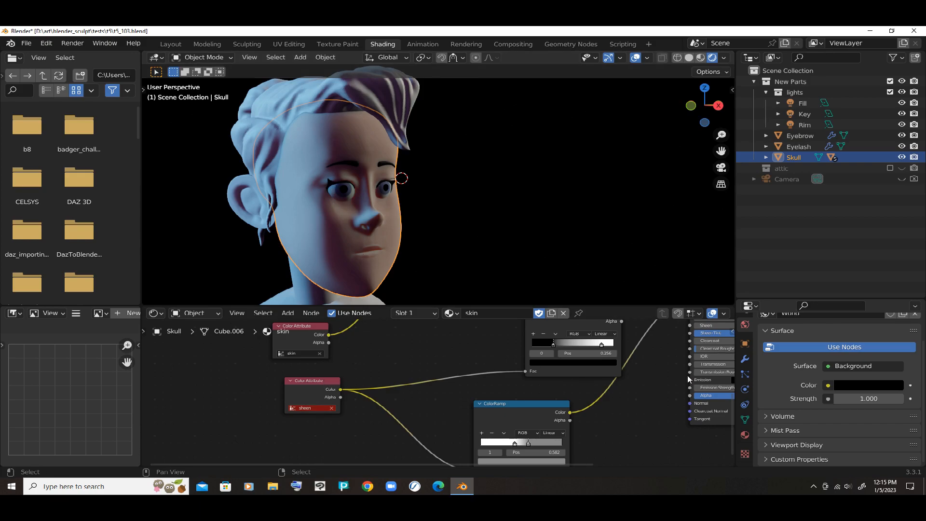
- Start another color attribute on the Skull mesh and name it sheen
{"action": "left_click", "coordinate": [745, 419]}
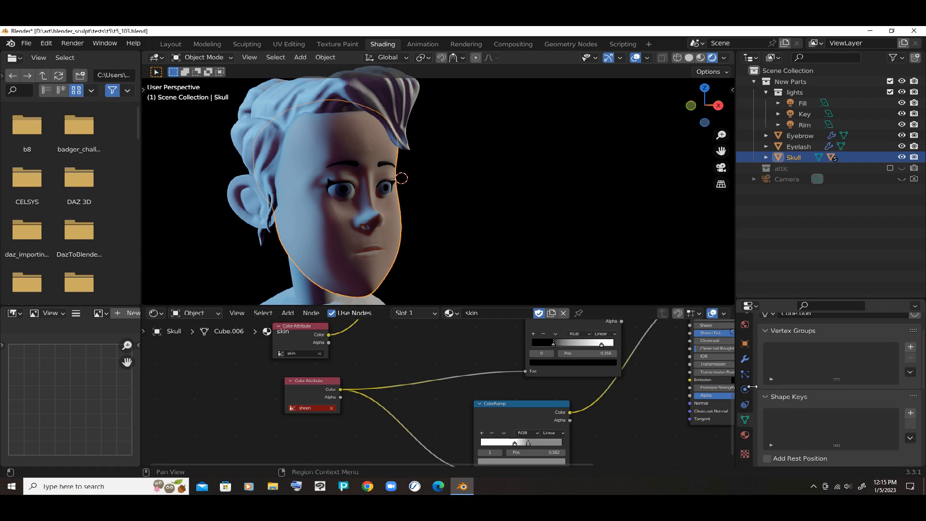
{"action": "scroll", "coordinate": [782, 364], "scroll_direction": "down", "scroll_amount": 5}
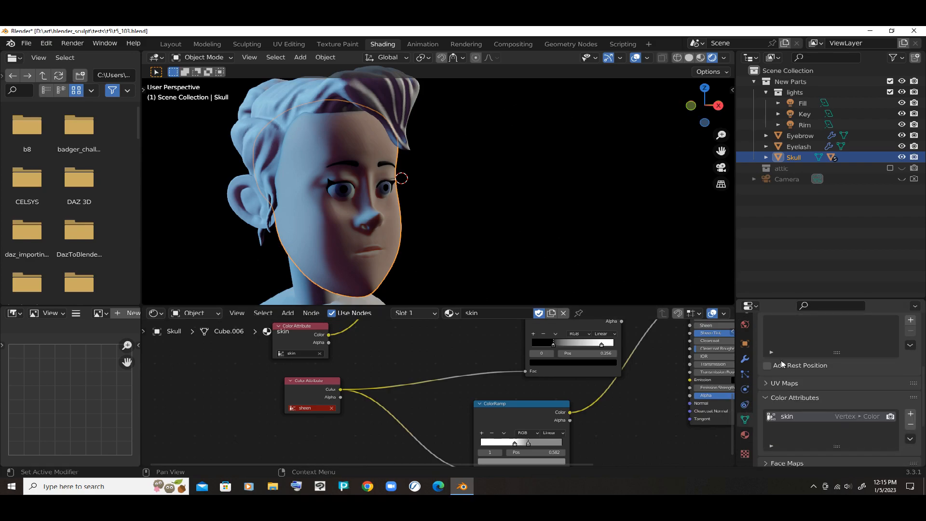
{"action": "scroll", "coordinate": [782, 364], "scroll_direction": "down", "scroll_amount": 2}
{"action": "left_click", "coordinate": [910, 381]}
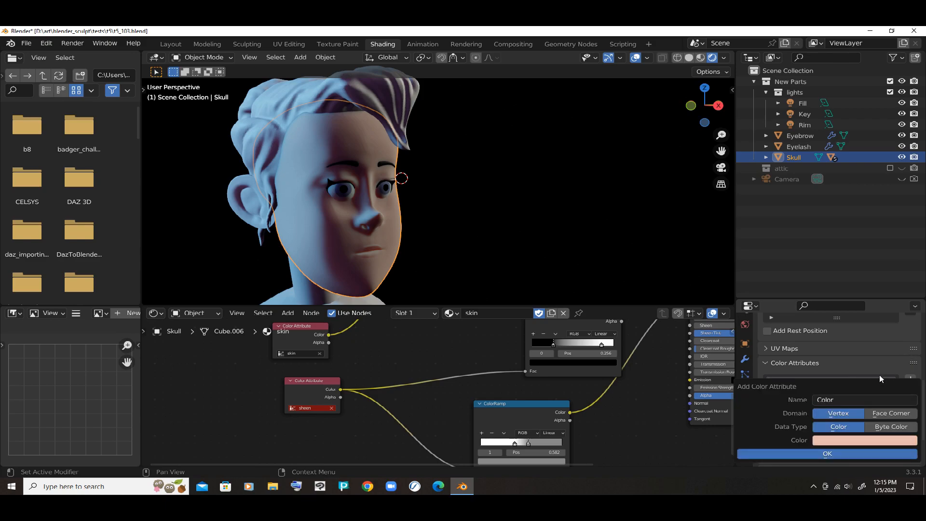
{"action": "left_click", "coordinate": [843, 400]}
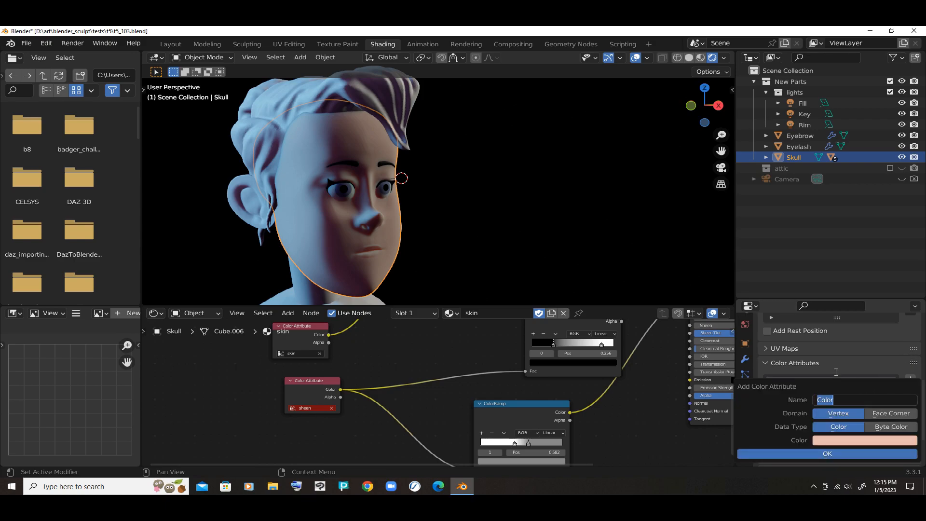
{"action": "type", "text": "shee"}
{"action": "key", "text": "BackSpace"}
{"action": "key", "text": "BackSpace"}
{"action": "type", "text": "een"}
- Set the new sheen attribute's color to white, RGB 1, 1, 1, and create the attribute
{"action": "left_click", "coordinate": [840, 440]}
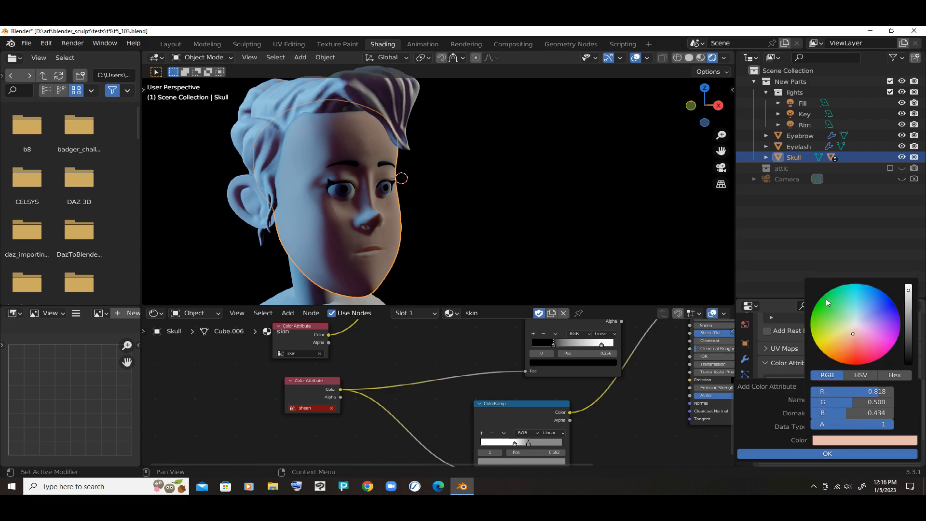
{"action": "left_click_drag", "start_coordinate": [908, 291], "coordinate": [909, 286]}
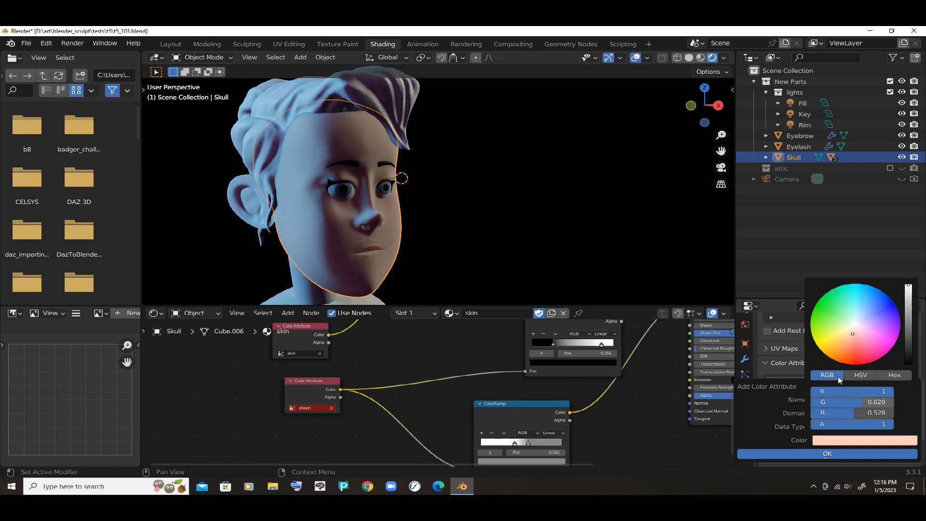
{"action": "left_click", "coordinate": [847, 391]}
{"action": "left_click", "coordinate": [846, 400]}
{"action": "left_click_drag", "start_coordinate": [851, 402], "coordinate": [893, 413]}
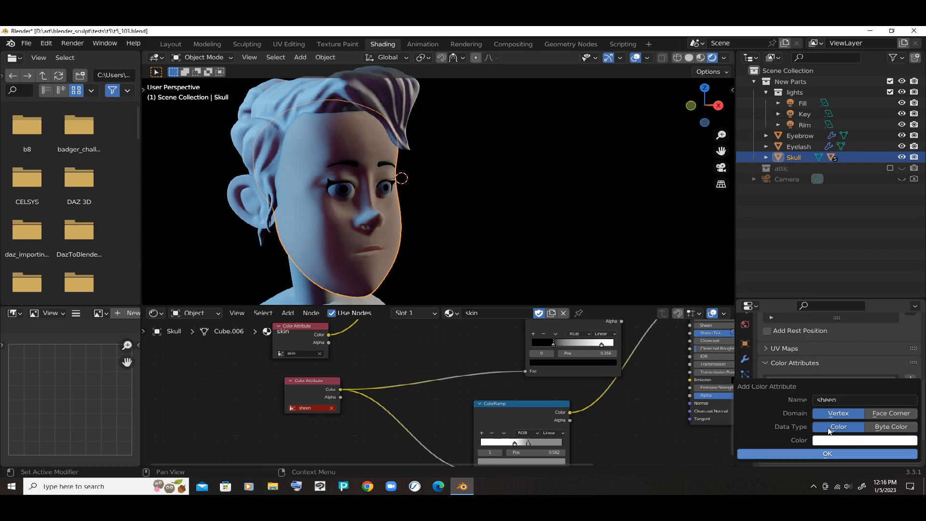
{"action": "key", "text": "Return"}
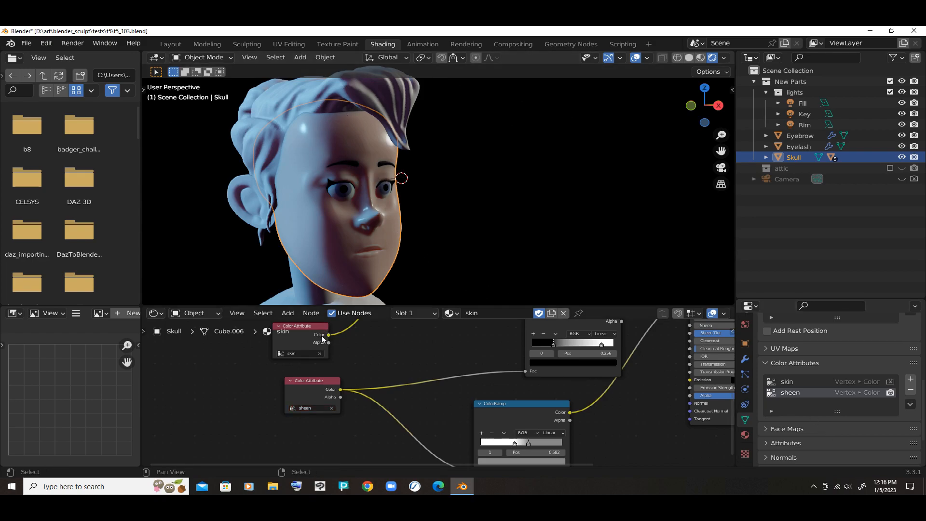
- Move the sheen Color Attribute node away from the ColorRamp nodes and switch the viewport to Material Preview shading
{"action": "left_click_drag", "start_coordinate": [310, 355], "coordinate": [286, 365]}
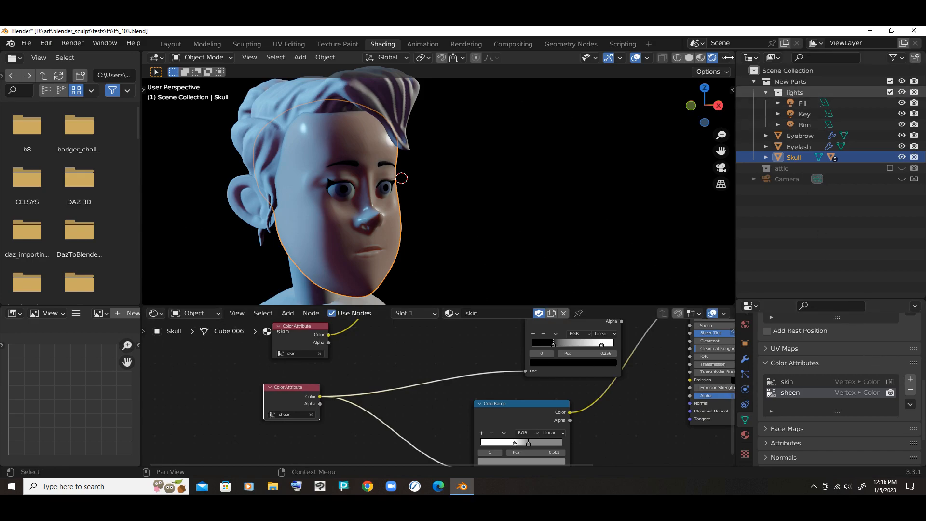
{"action": "left_click", "coordinate": [701, 57]}
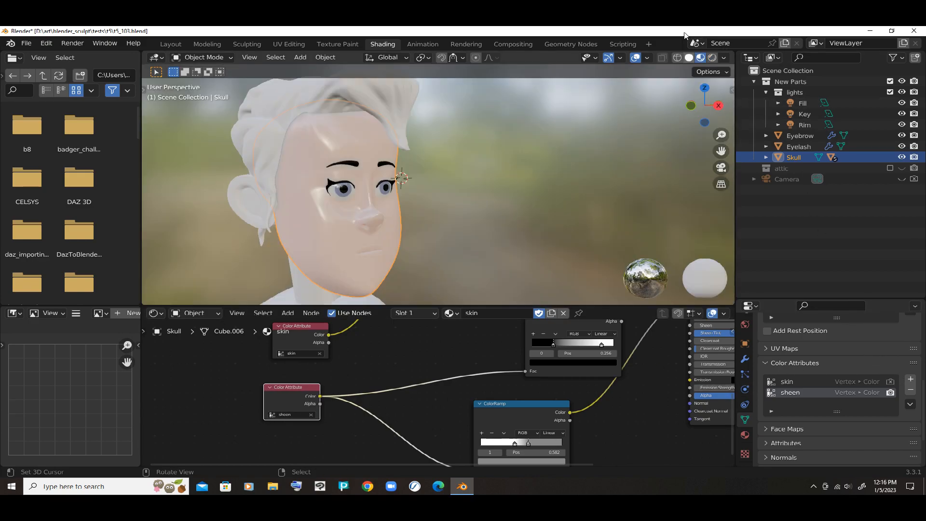
{"action": "left_click", "coordinate": [689, 58]}
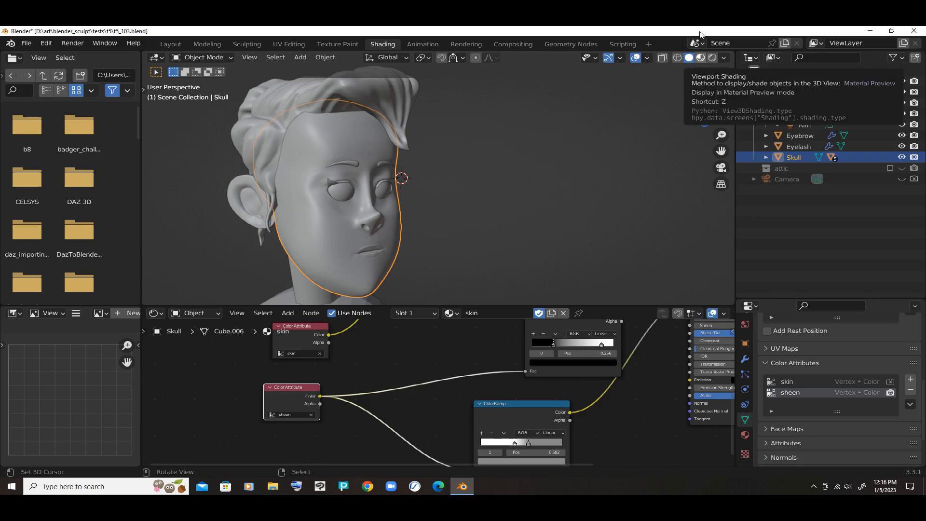
{"action": "left_click", "coordinate": [701, 57]}
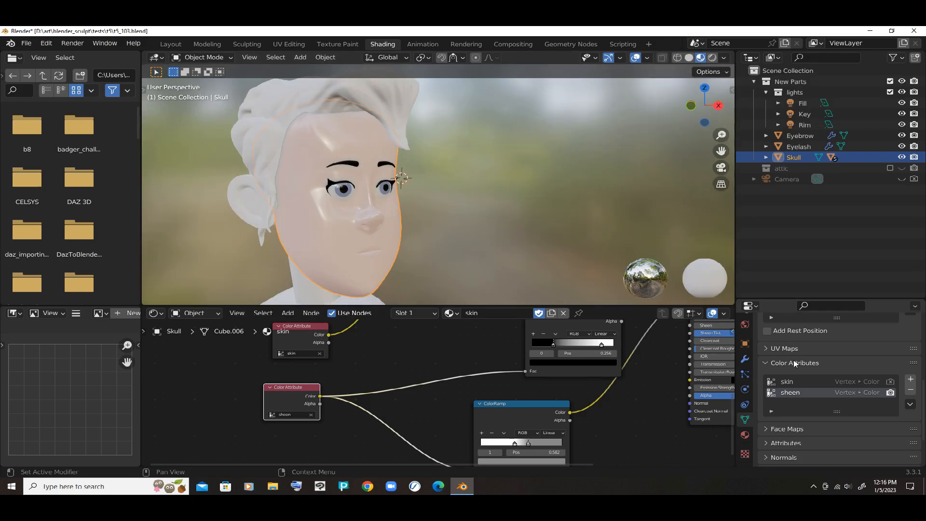
{"action": "middle_click_drag", "start_coordinate": [506, 357], "coordinate": [409, 424]}
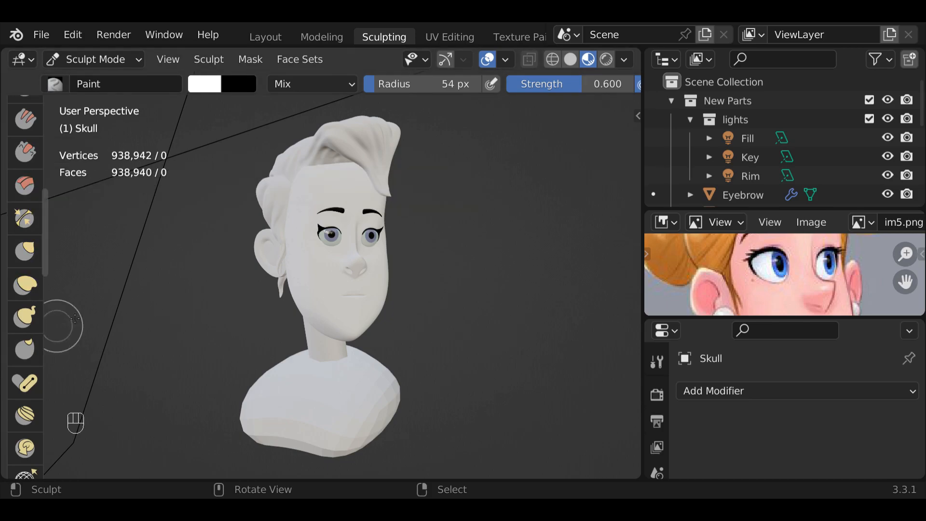
- Switch to the Shading workspace, enlarge the node editor around the vissheen material's nodes and reposition the sheen Color Attribute node
{"action": "middle_click_drag", "start_coordinate": [483, 38], "coordinate": [348, 43]}
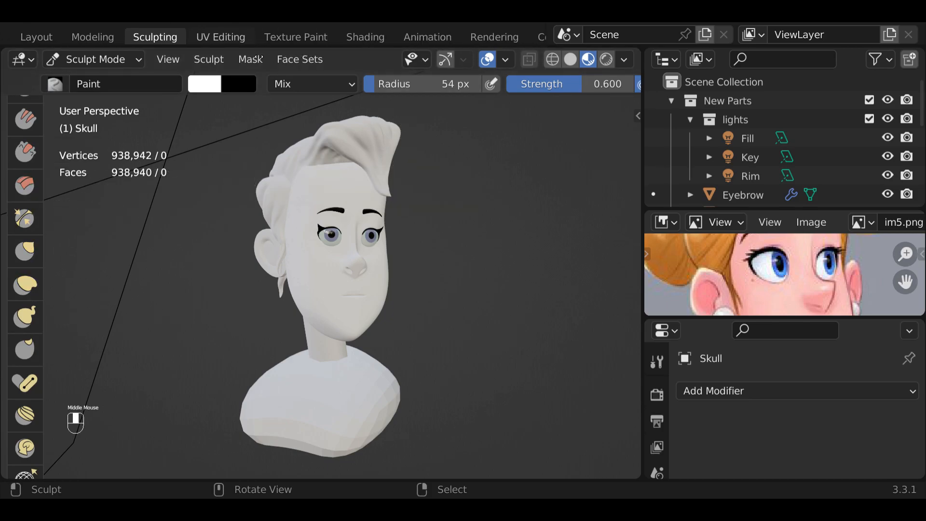
{"action": "left_click", "coordinate": [360, 37]}
{"action": "left_click_drag", "start_coordinate": [518, 322], "coordinate": [518, 221]}
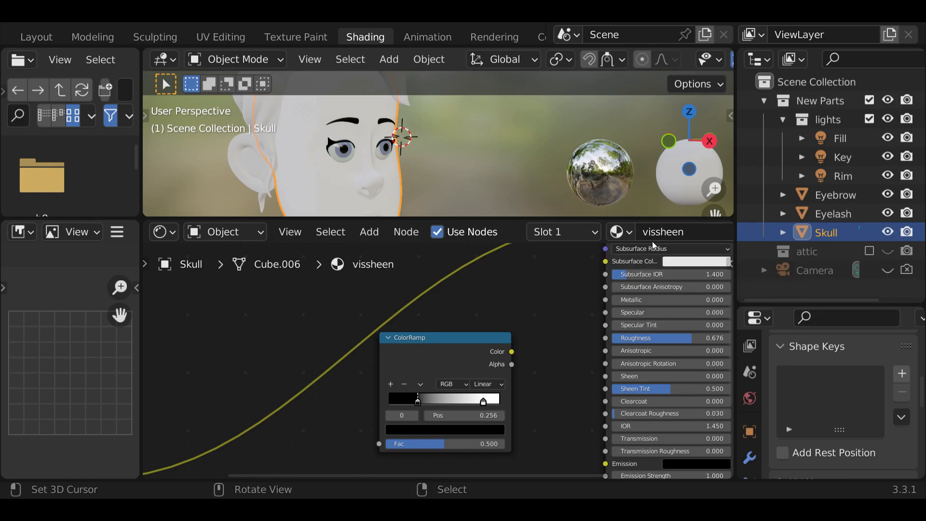
{"action": "left_click_drag", "start_coordinate": [521, 221], "coordinate": [520, 146]}
{"action": "middle_click_drag", "start_coordinate": [224, 368], "coordinate": [374, 347]}
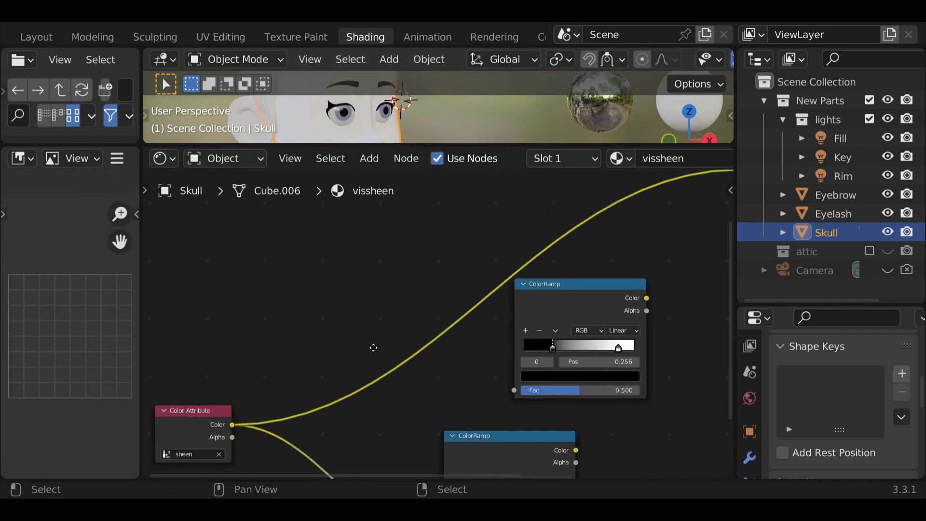
{"action": "left_click_drag", "start_coordinate": [206, 408], "coordinate": [228, 405]}
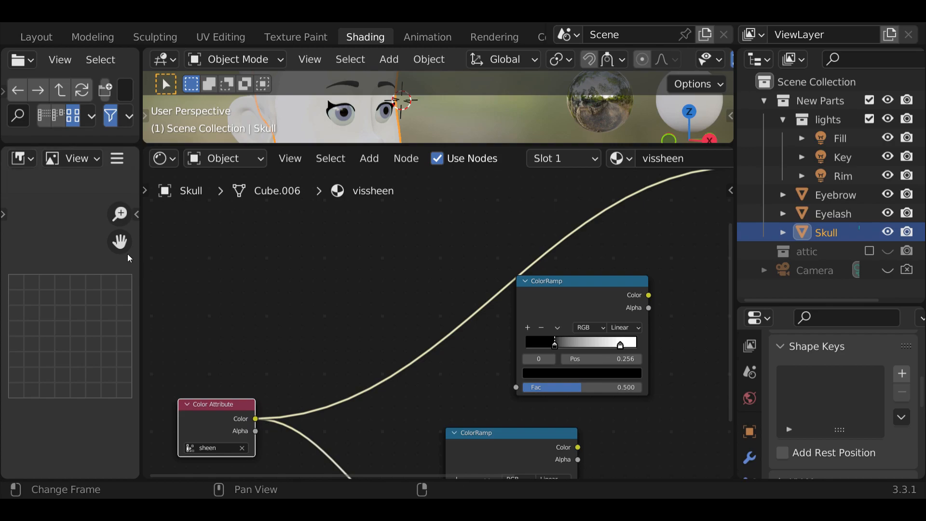
- Join the image editor area with the node editor so the shader nodes take up its space
{"action": "right_click", "coordinate": [138, 207]}
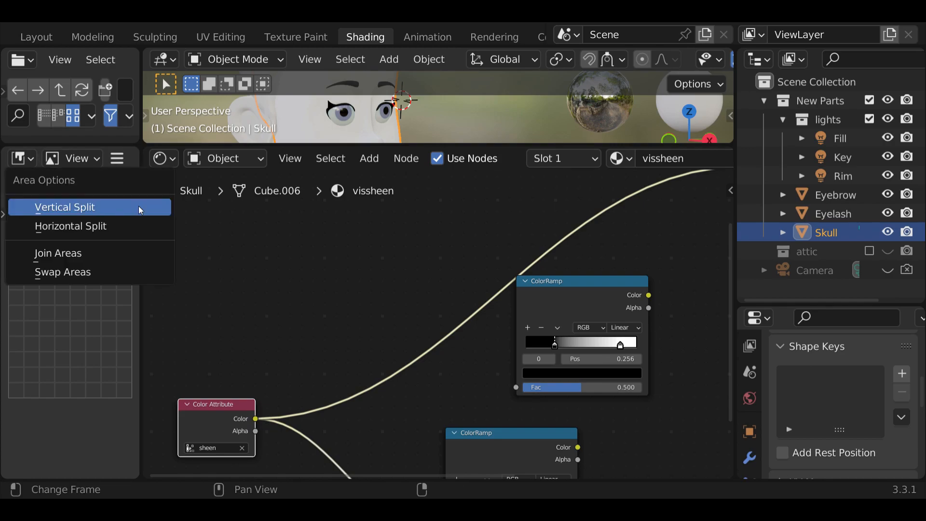
{"action": "left_click", "coordinate": [120, 256]}
{"action": "left_click", "coordinate": [123, 261]}
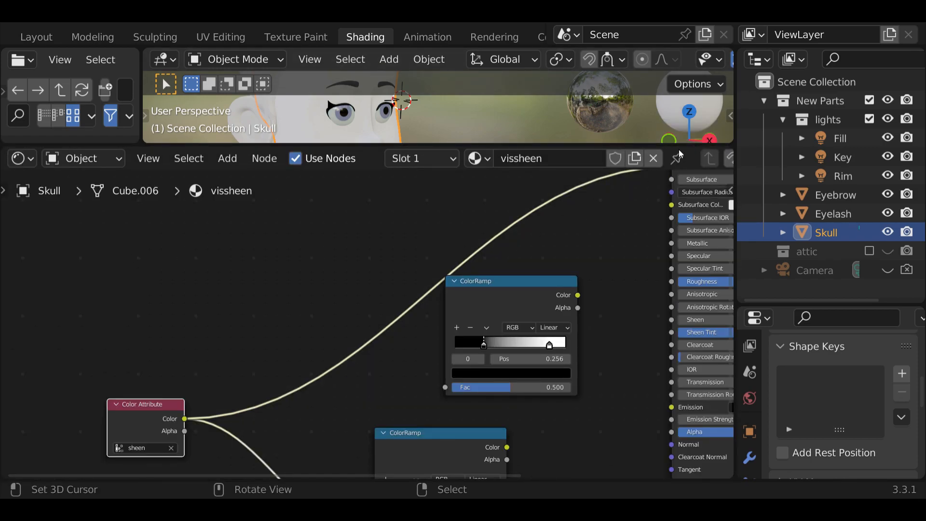
- Check the Screencast Keys settings in the Layout workspace's 3D viewport
{"action": "left_click", "coordinate": [39, 40]}
{"action": "key", "text": "n"}
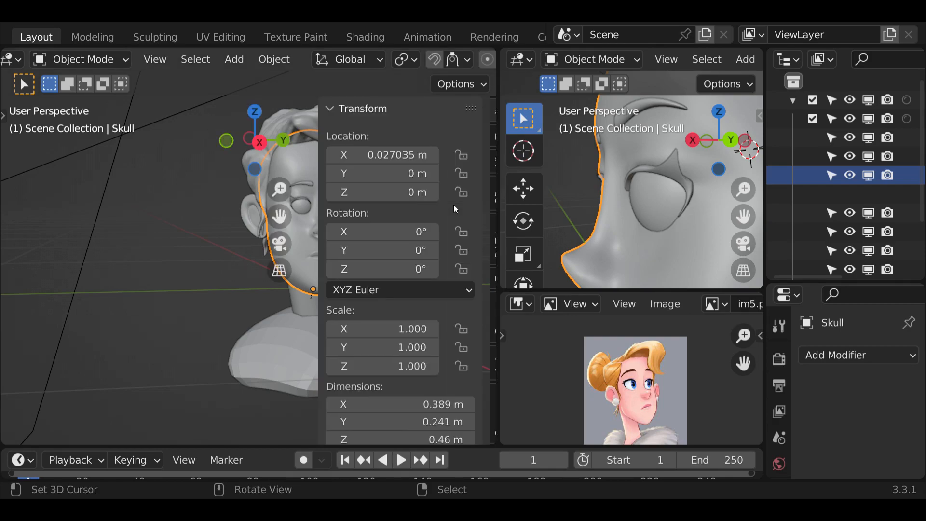
{"action": "left_click", "coordinate": [488, 420]}
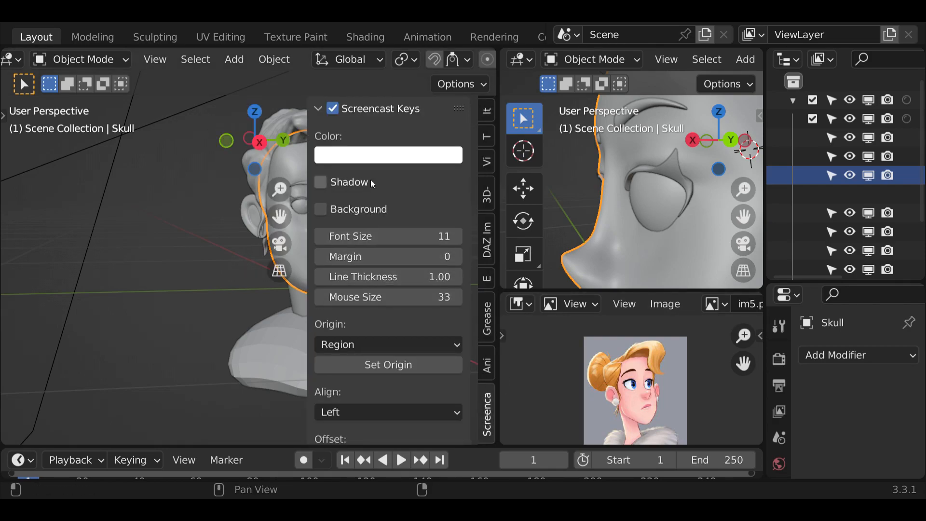
{"action": "key", "text": "n"}
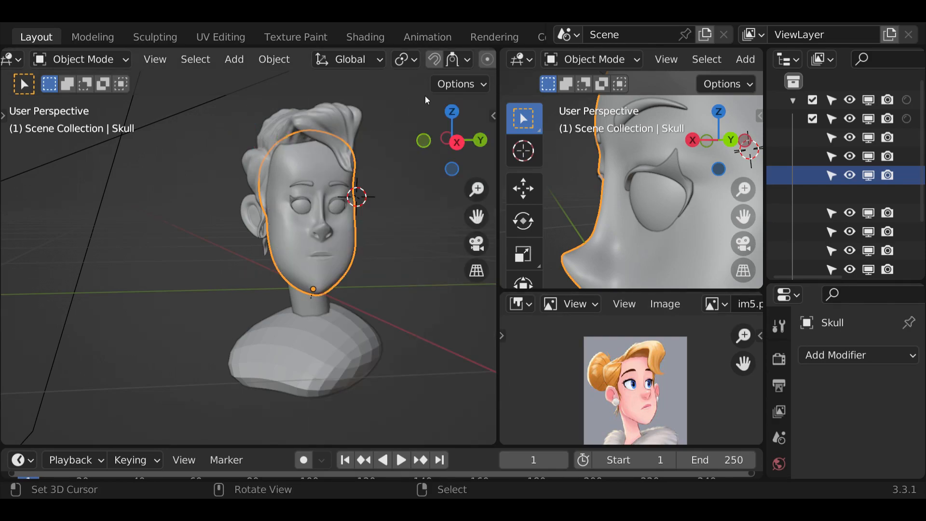
- Return to the Shading workspace and enlarge the 3D viewport above the node editor to show the whole face
{"action": "left_click", "coordinate": [365, 37]}
{"action": "middle_click_drag", "start_coordinate": [339, 320], "coordinate": [199, 374]}
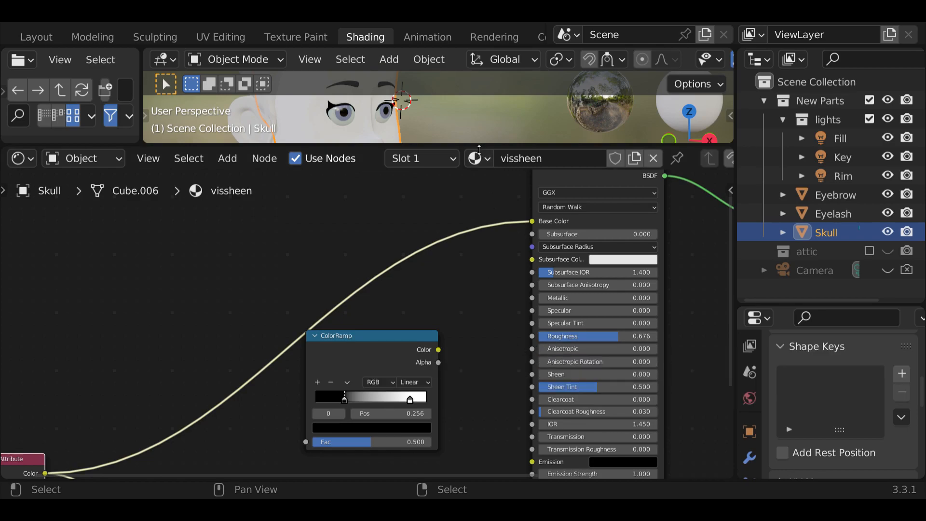
{"action": "left_click_drag", "start_coordinate": [479, 147], "coordinate": [482, 351]}
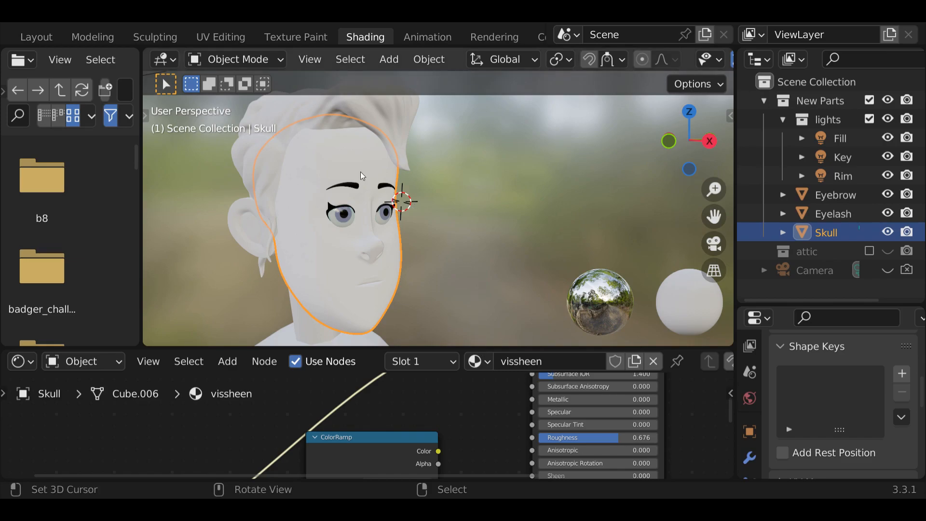
- Choose the Paint brush in the Sculpting workspace and reduce its radius to 18 px
{"action": "left_click", "coordinate": [145, 36]}
{"action": "scroll", "coordinate": [17, 401], "scroll_direction": "down", "scroll_amount": 4}
{"action": "scroll", "coordinate": [17, 400], "scroll_direction": "down", "scroll_amount": 6}
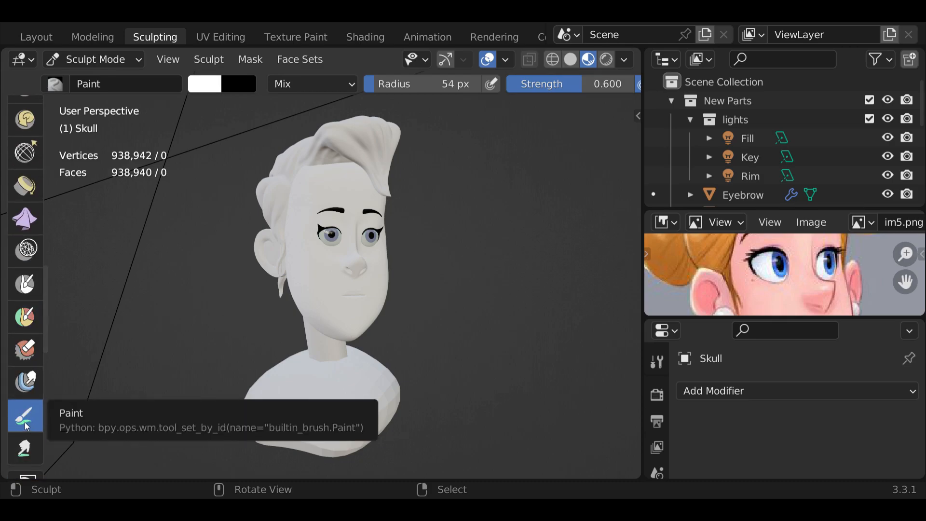
{"action": "left_click", "coordinate": [25, 421]}
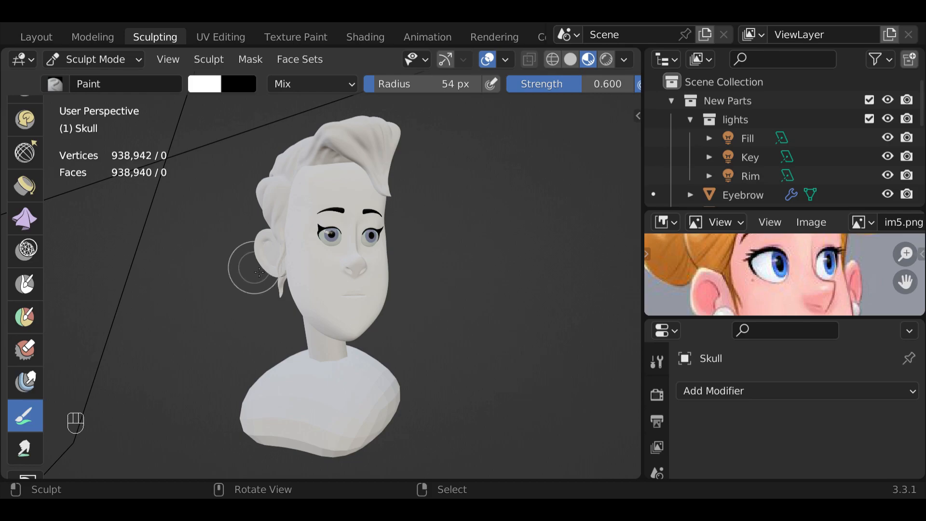
{"action": "key", "text": "f"}
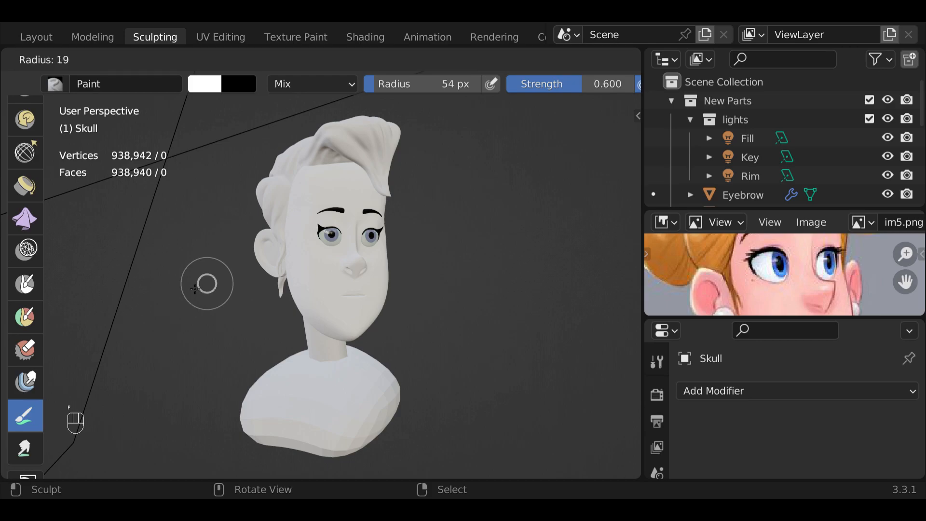
{"action": "left_click", "coordinate": [195, 284]}
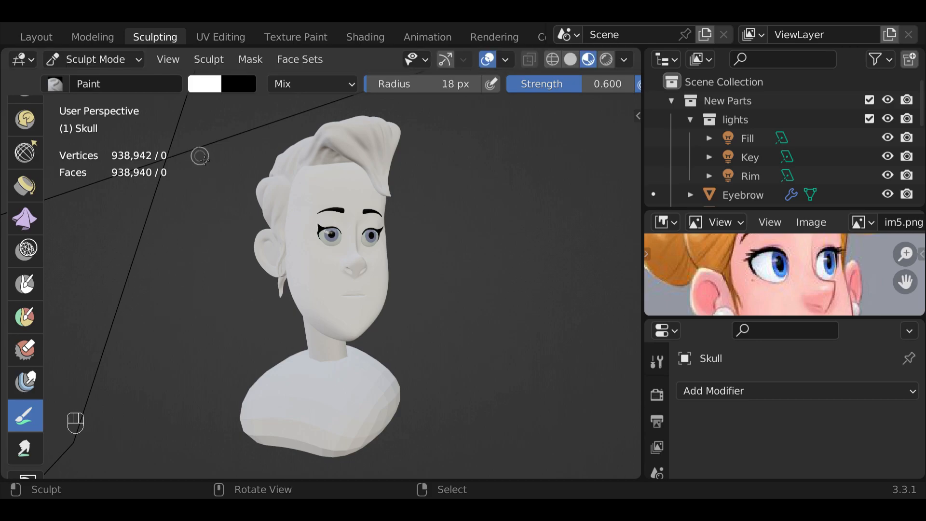
- Set the Paint brush's primary color to black
{"action": "scroll", "coordinate": [226, 203], "scroll_direction": "down", "scroll_amount": 2}
{"action": "middle_click_drag", "start_coordinate": [207, 230], "coordinate": [117, 252]}
{"action": "scroll", "coordinate": [193, 267], "scroll_direction": "up", "scroll_amount": 2}
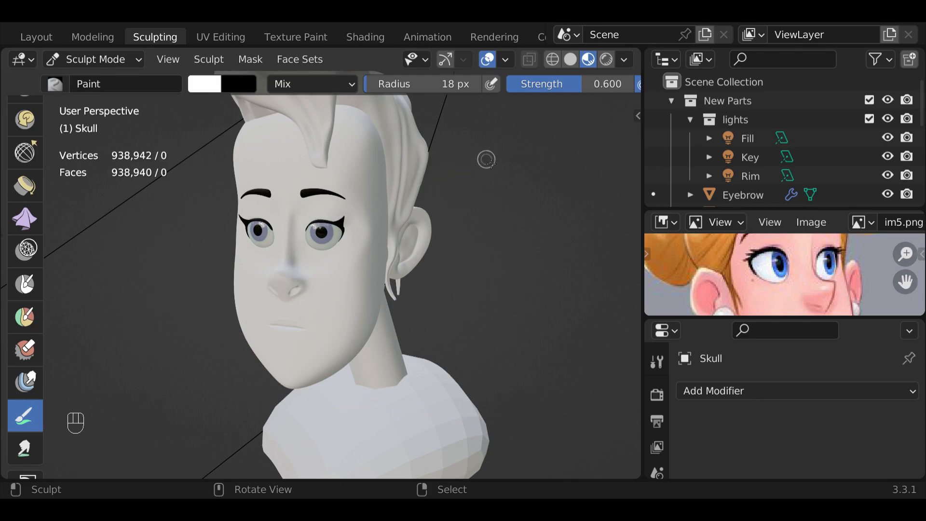
{"action": "mouse_move", "coordinate": [506, 87]}
{"action": "middle_mouse_down"}
{"action": "mouse_move", "coordinate": [252, 100]}
{"action": "mouse_move", "coordinate": [628, 101]}
{"action": "mouse_move", "coordinate": [585, 101]}
{"action": "middle_mouse_up"}
{"action": "scroll", "coordinate": [434, 424], "scroll_direction": "up", "scroll_amount": 2}
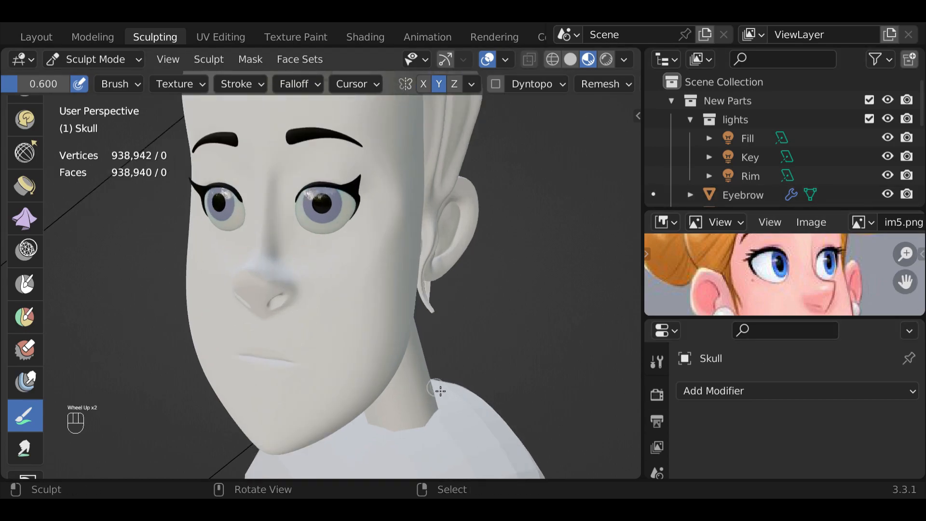
{"action": "left_click_drag", "start_coordinate": [276, 276], "coordinate": [265, 225]}
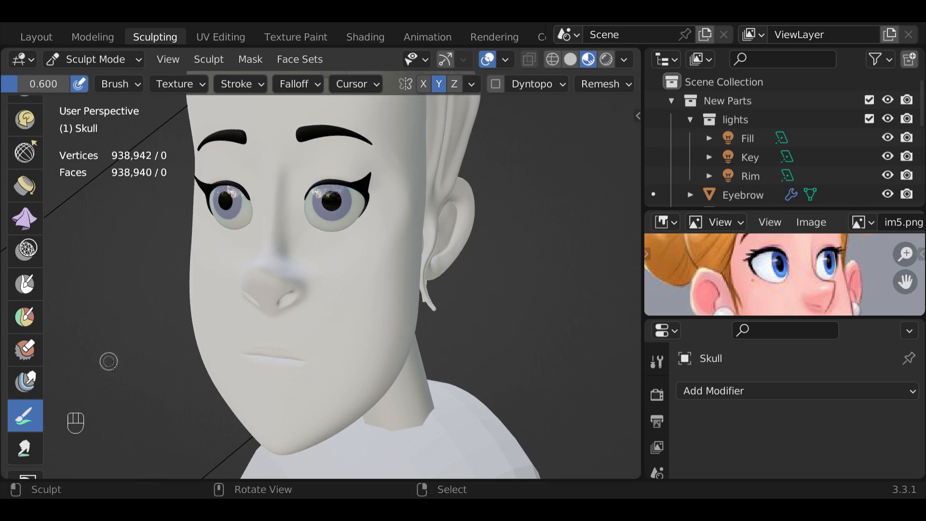
{"action": "scroll", "coordinate": [168, 128], "scroll_direction": "down", "scroll_amount": 2}
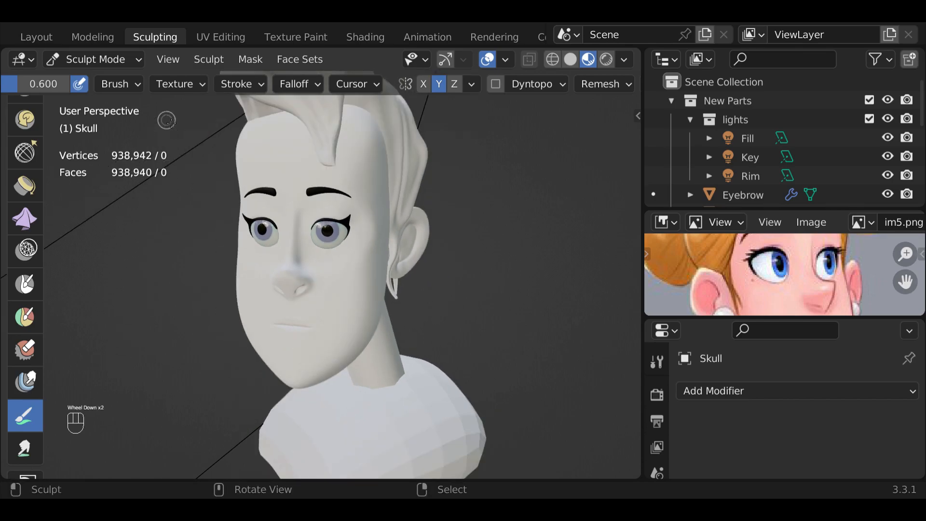
{"action": "middle_click_drag", "start_coordinate": [152, 89], "coordinate": [637, 90]}
{"action": "middle_click_drag", "start_coordinate": [16, 90], "coordinate": [52, 90]}
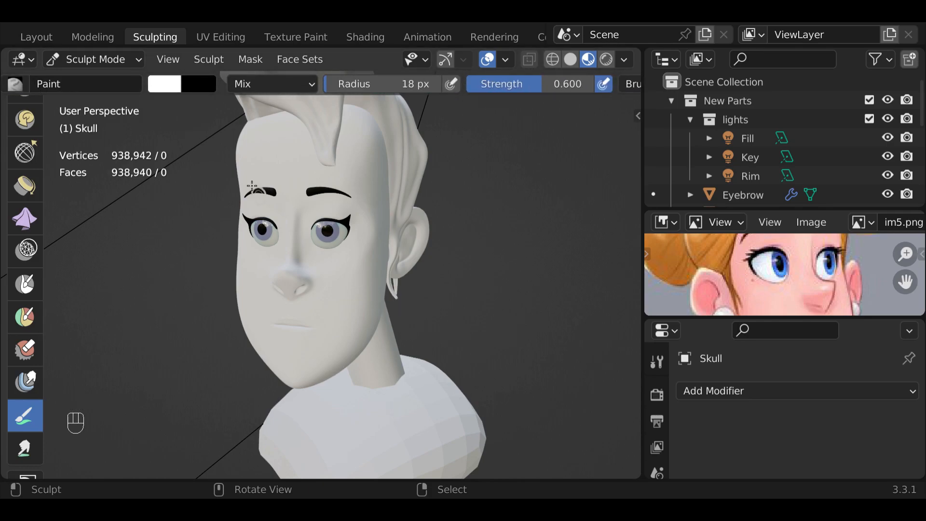
{"action": "left_click", "coordinate": [166, 89]}
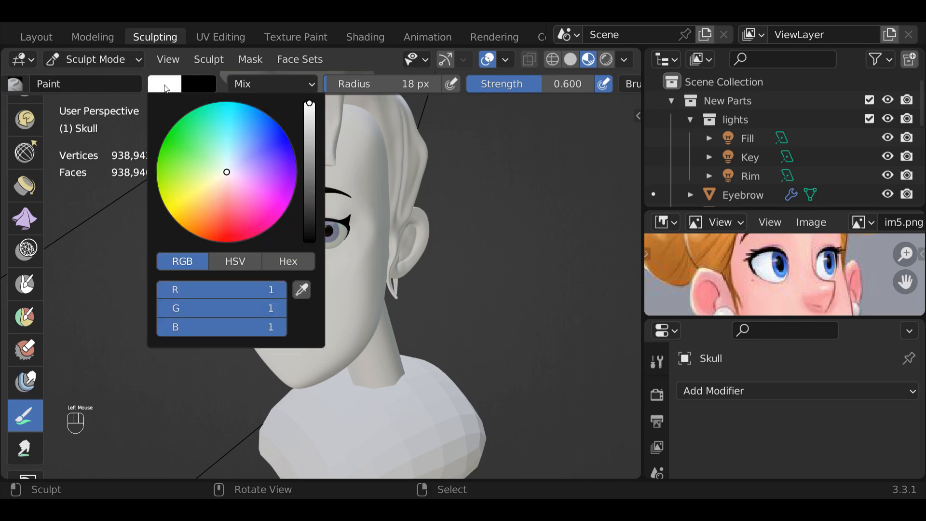
{"action": "left_click_drag", "start_coordinate": [311, 109], "coordinate": [312, 247]}
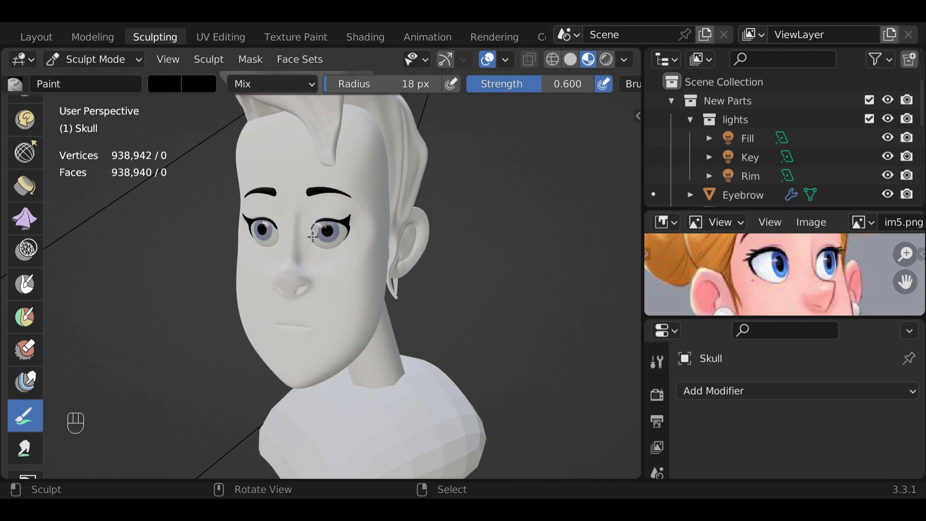
{"action": "left_click", "coordinate": [300, 260]}
{"action": "mouse_move", "coordinate": [300, 260]}
{"action": "left_mouse_down"}
{"action": "mouse_move", "coordinate": [294, 272]}
{"action": "mouse_move", "coordinate": [299, 263]}
{"action": "left_mouse_up"}
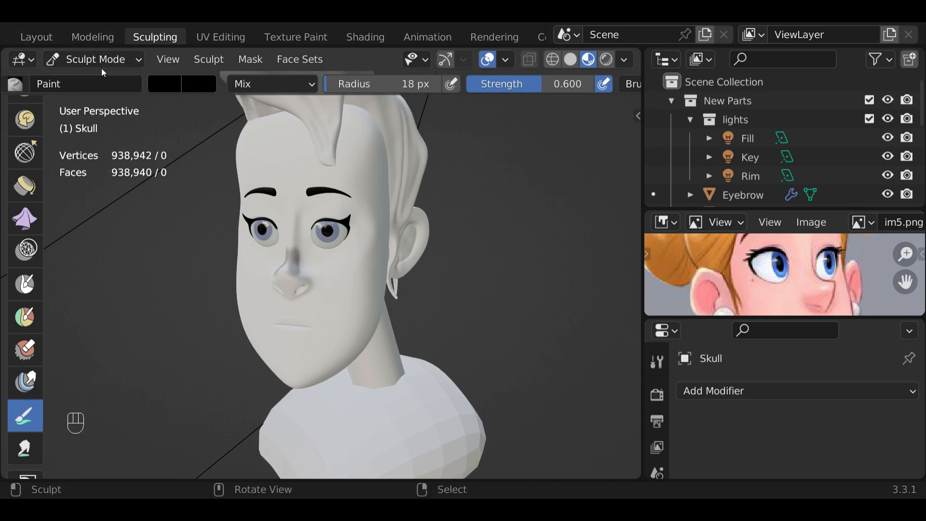
{"action": "key", "text": "ctrl+z"}
{"action": "left_click_drag", "start_coordinate": [293, 277], "coordinate": [294, 278]}
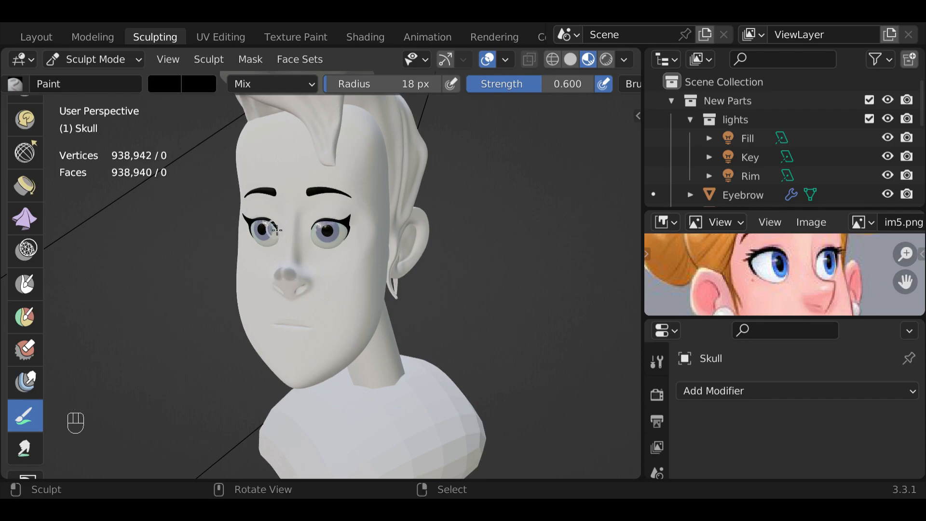
{"action": "key", "text": "ctrl+z"}
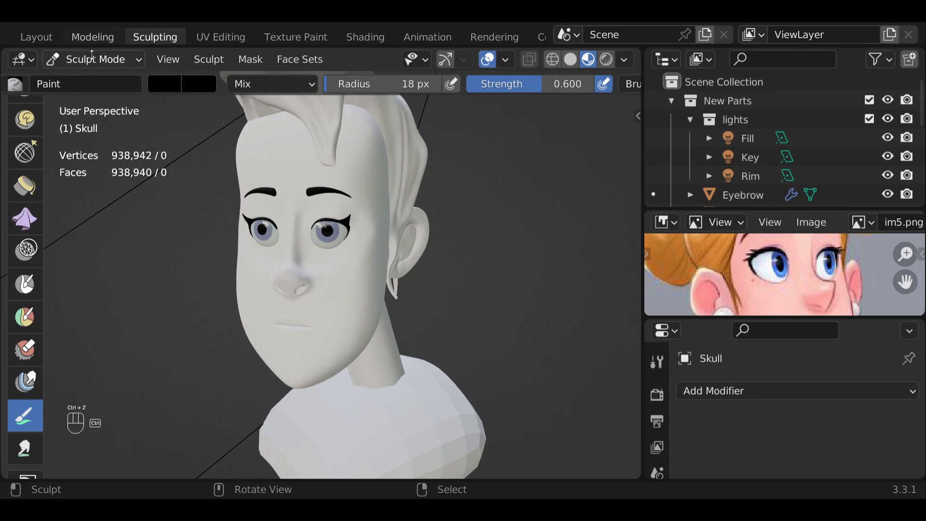
- Paint black along the bridge of the Skull's nose and across the top of its tip
{"action": "mouse_move", "coordinate": [308, 278]}
{"action": "left_mouse_down"}
{"action": "mouse_move", "coordinate": [296, 276]}
{"action": "mouse_move", "coordinate": [313, 280]}
{"action": "mouse_move", "coordinate": [296, 250]}
{"action": "mouse_move", "coordinate": [298, 228]}
{"action": "mouse_move", "coordinate": [298, 260]}
{"action": "mouse_move", "coordinate": [297, 222]}
{"action": "mouse_move", "coordinate": [299, 258]}
{"action": "left_mouse_up"}
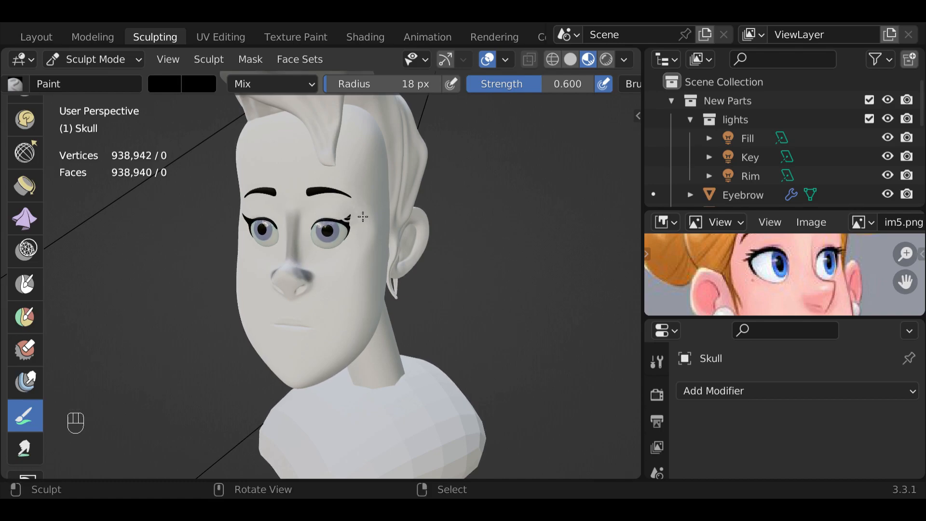
- Paint black patches on both of the Skull's cheeks and a short stroke on the upper lip
{"action": "left_click_drag", "start_coordinate": [427, 214], "coordinate": [428, 227]}
{"action": "mouse_move", "coordinate": [359, 277]}
{"action": "left_mouse_down"}
{"action": "mouse_move", "coordinate": [354, 308]}
{"action": "mouse_move", "coordinate": [362, 266]}
{"action": "left_mouse_up"}
{"action": "mouse_move", "coordinate": [354, 302]}
{"action": "left_mouse_down"}
{"action": "mouse_move", "coordinate": [363, 271]}
{"action": "mouse_move", "coordinate": [359, 280]}
{"action": "left_mouse_up"}
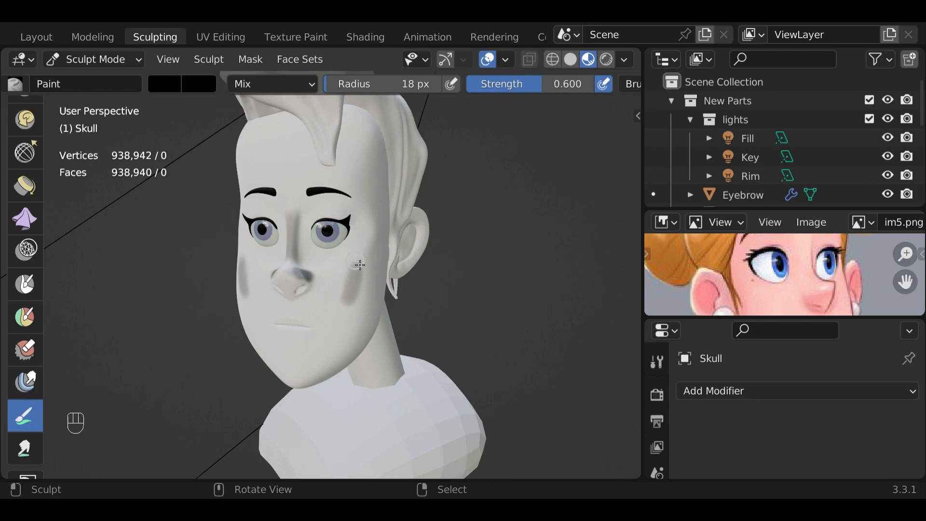
{"action": "scroll", "coordinate": [284, 289], "scroll_direction": "up", "scroll_amount": 4}
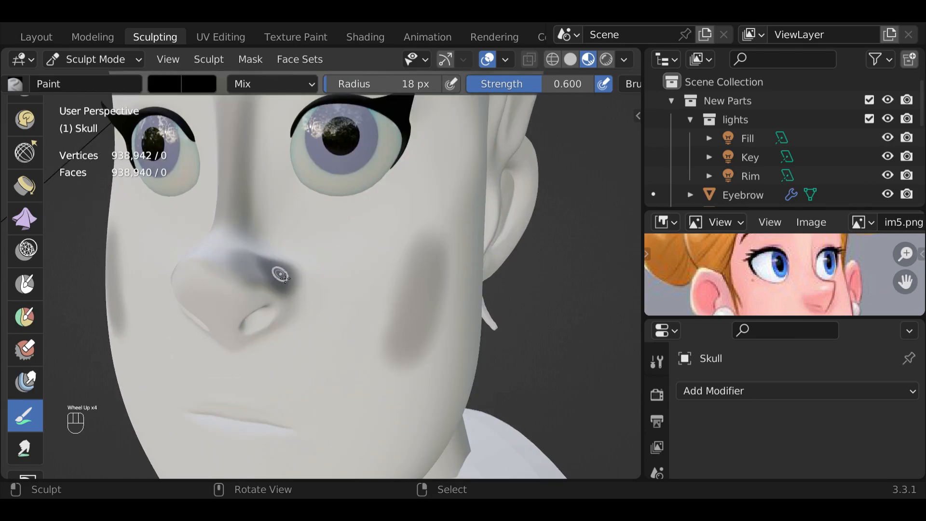
{"action": "left_click_drag", "start_coordinate": [254, 419], "coordinate": [242, 413]}
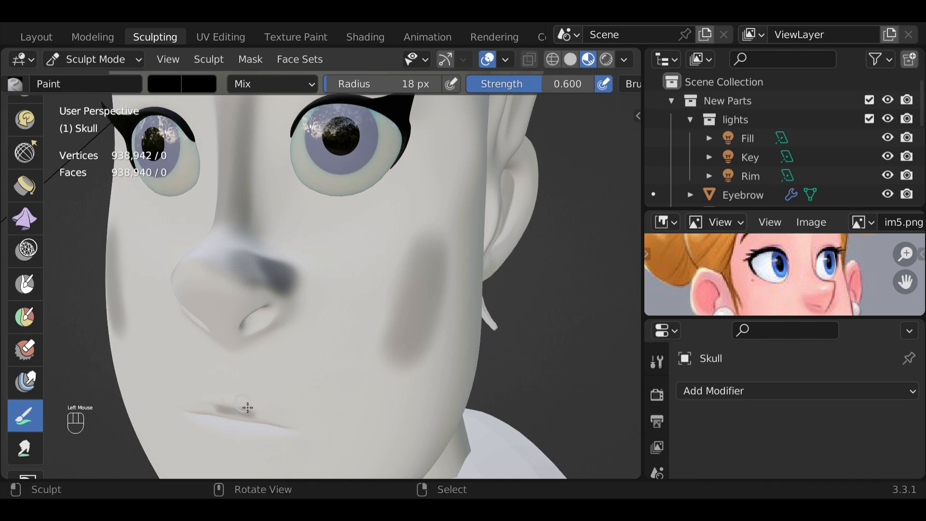
- Reduce the Paint brush's radius to 8 px and paint small black marks along the upper lip
{"action": "key", "text": "f"}
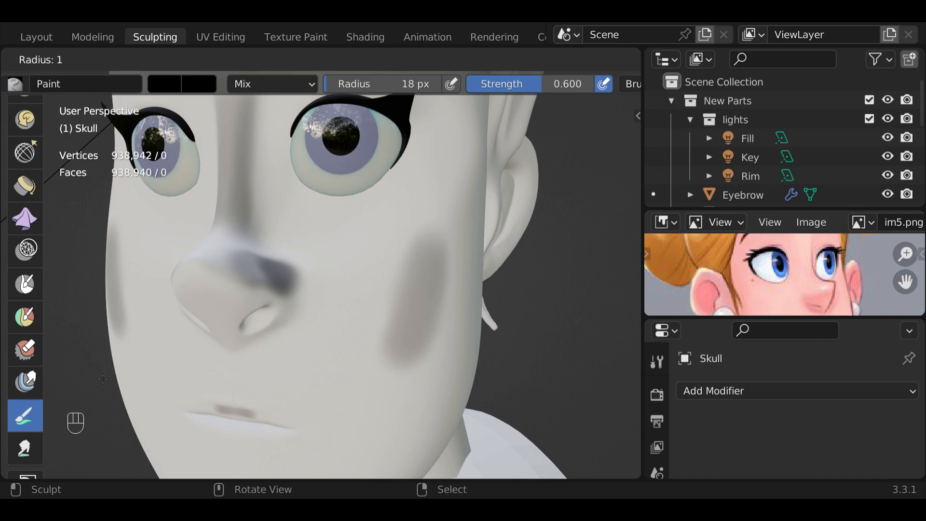
{"action": "left_click", "coordinate": [94, 354]}
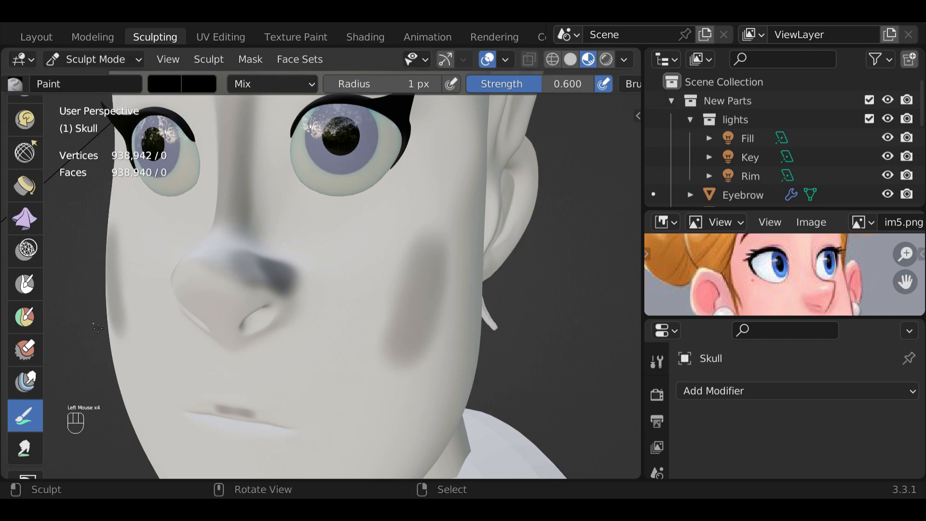
{"action": "left_click", "coordinate": [396, 88]}
{"action": "mouse_move", "coordinate": [398, 87]}
{"action": "left_mouse_down"}
{"action": "mouse_move", "coordinate": [412, 85]}
{"action": "mouse_move", "coordinate": [383, 84]}
{"action": "mouse_move", "coordinate": [414, 85]}
{"action": "left_mouse_up"}
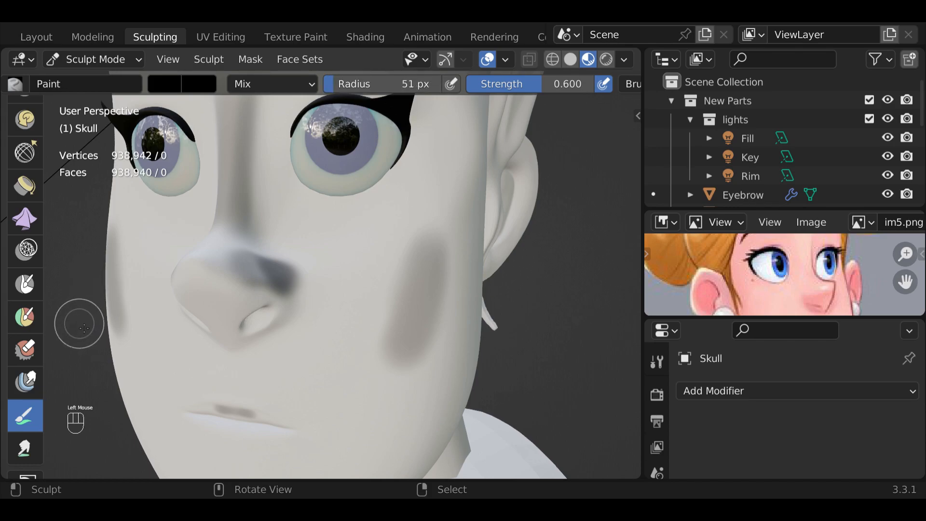
{"action": "key", "text": "f"}
{"action": "left_click", "coordinate": [61, 328]}
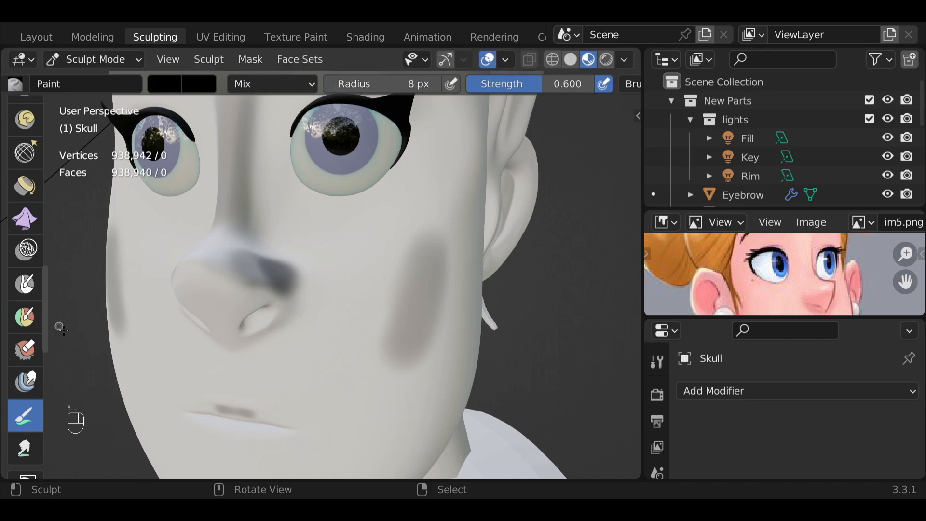
{"action": "mouse_move", "coordinate": [254, 414]}
{"action": "left_mouse_down"}
{"action": "mouse_move", "coordinate": [270, 418]}
{"action": "mouse_move", "coordinate": [253, 409]}
{"action": "left_mouse_up"}
{"action": "left_click", "coordinate": [267, 416]}
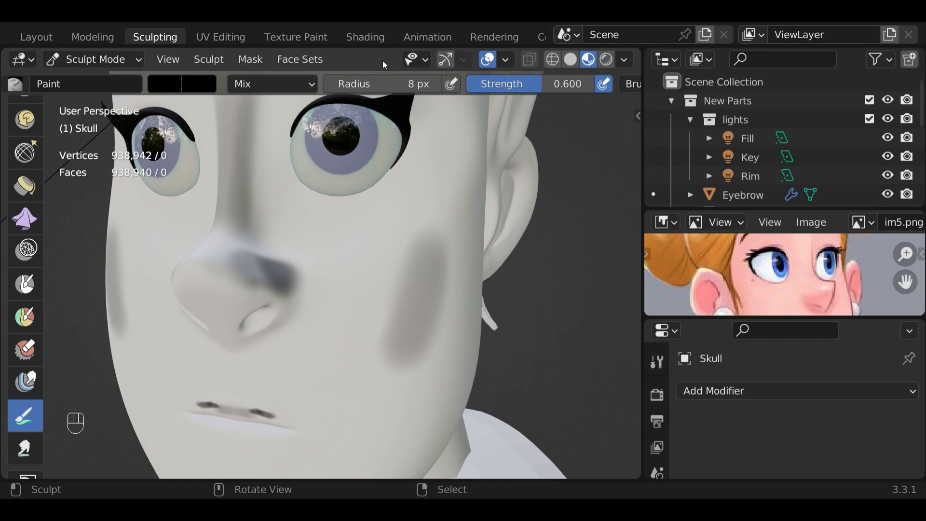
- Return to the Shading workspace and display the 3D viewport in Rendered shading
{"action": "left_click", "coordinate": [367, 39]}
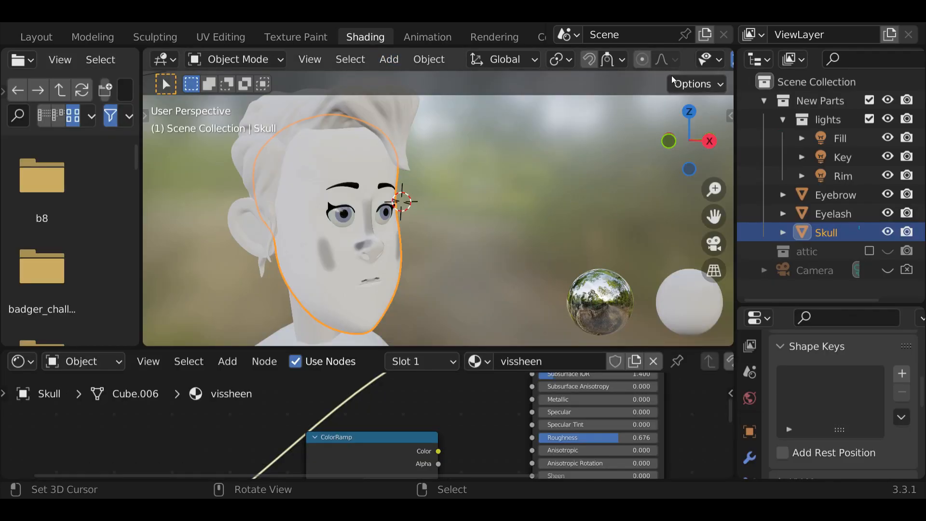
{"action": "middle_click_drag", "start_coordinate": [690, 64], "coordinate": [394, 114]}
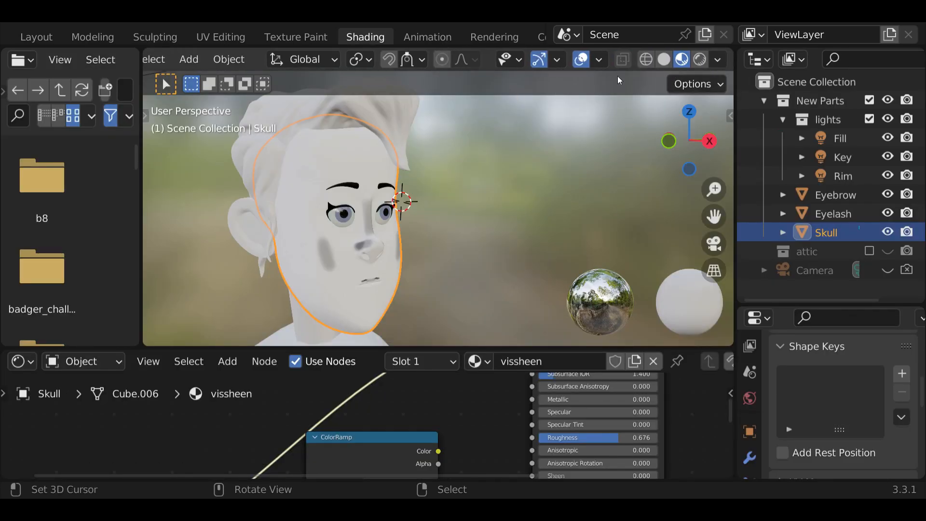
{"action": "left_click", "coordinate": [698, 61]}
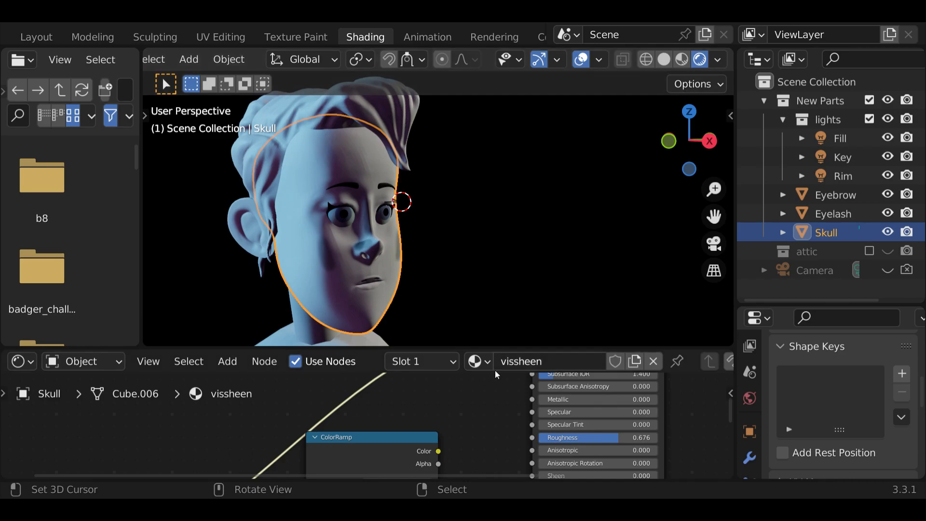
- Assign the skin material to the Skull and enlarge the viewport to show the whole face
{"action": "left_click_drag", "start_coordinate": [520, 349], "coordinate": [499, 230]}
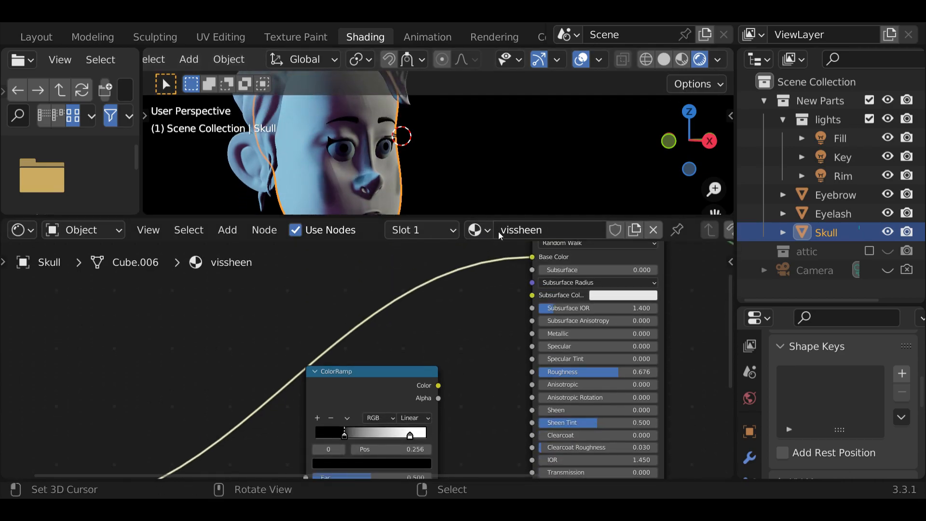
{"action": "left_click", "coordinate": [488, 230]}
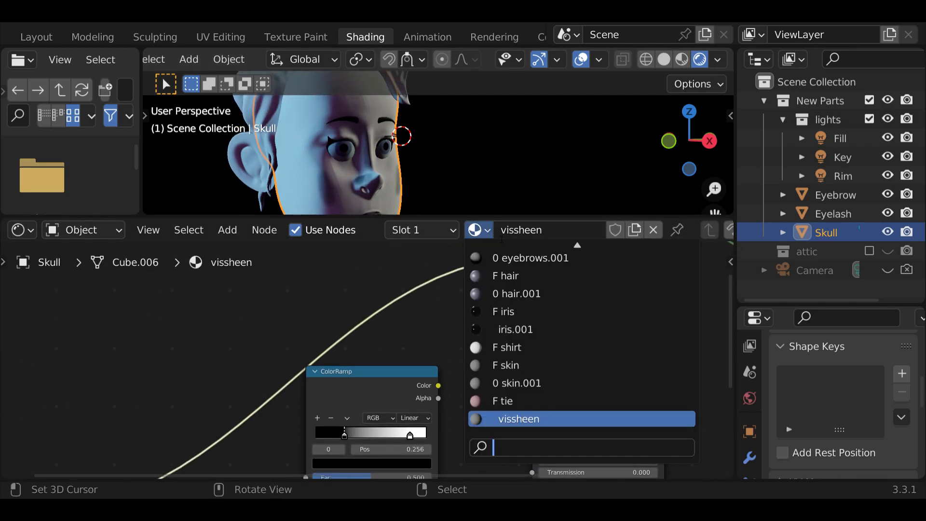
{"action": "left_click", "coordinate": [531, 367]}
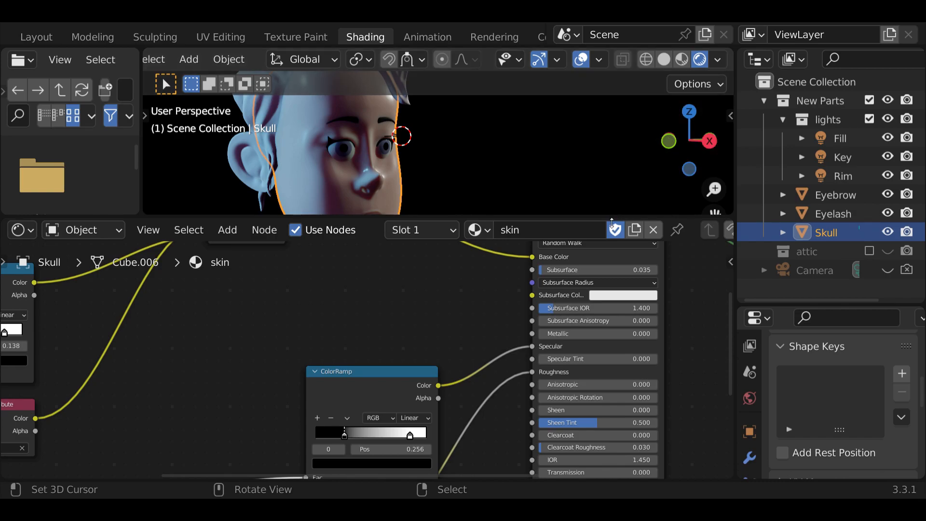
{"action": "left_click_drag", "start_coordinate": [613, 223], "coordinate": [584, 393]}
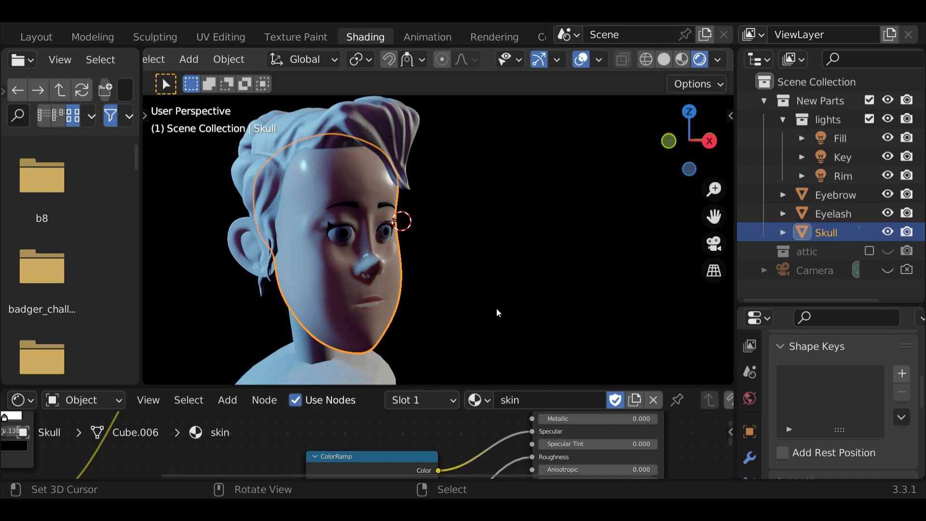
- Flip the ColorRamp feeding Specular and move its white stop to 0.425 and its black stop to 0.759
{"action": "left_click_drag", "start_coordinate": [564, 392], "coordinate": [568, 184]}
{"action": "middle_click_drag", "start_coordinate": [284, 371], "coordinate": [343, 272]}
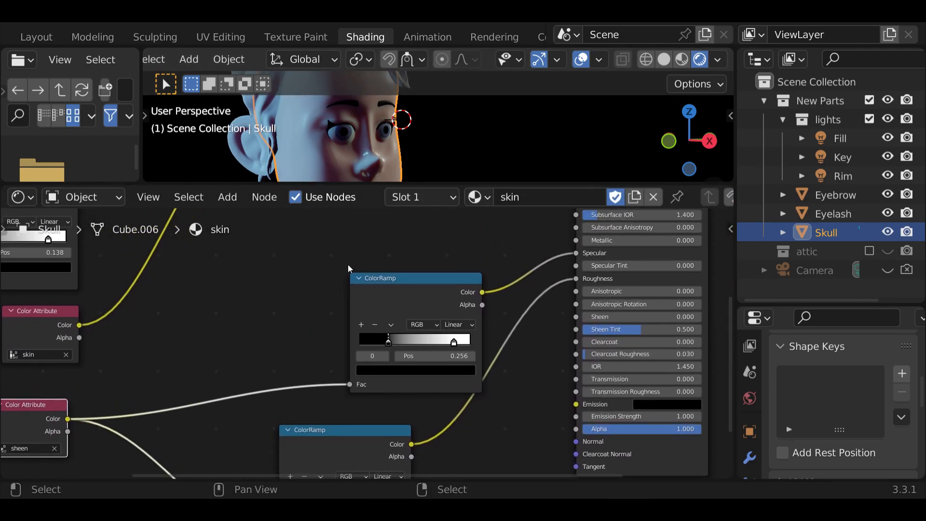
{"action": "left_click_drag", "start_coordinate": [382, 186], "coordinate": [376, 225]}
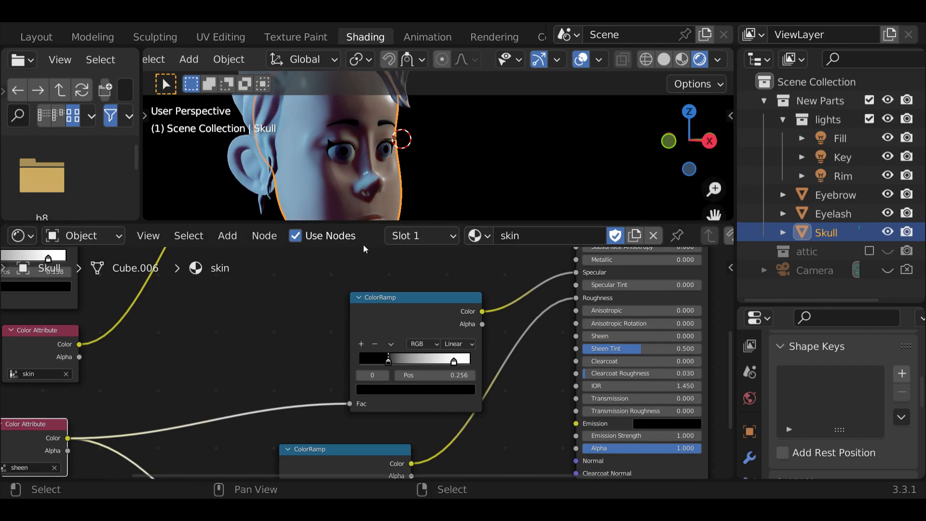
{"action": "mouse_move", "coordinate": [389, 362]}
{"action": "left_mouse_down"}
{"action": "mouse_move", "coordinate": [472, 361]}
{"action": "mouse_move", "coordinate": [403, 368]}
{"action": "left_mouse_up"}
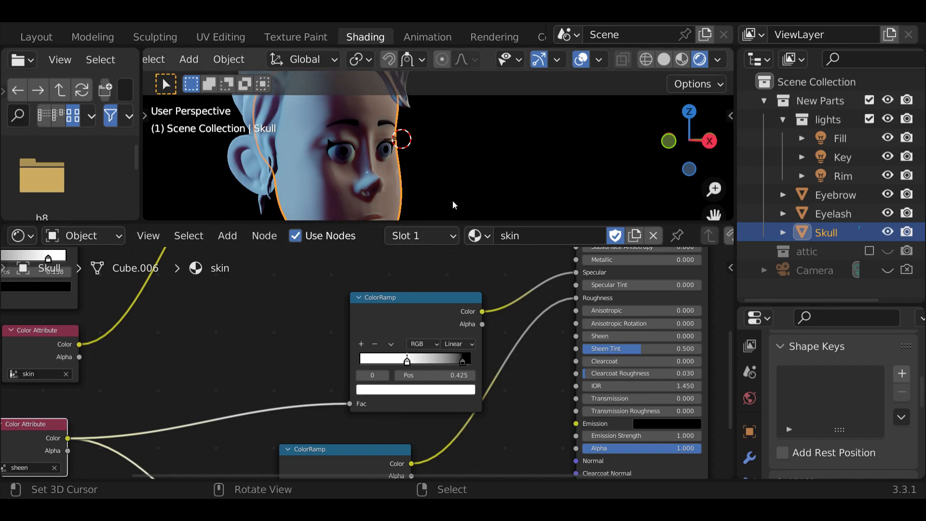
{"action": "middle_click_drag", "start_coordinate": [394, 203], "coordinate": [357, 197]}
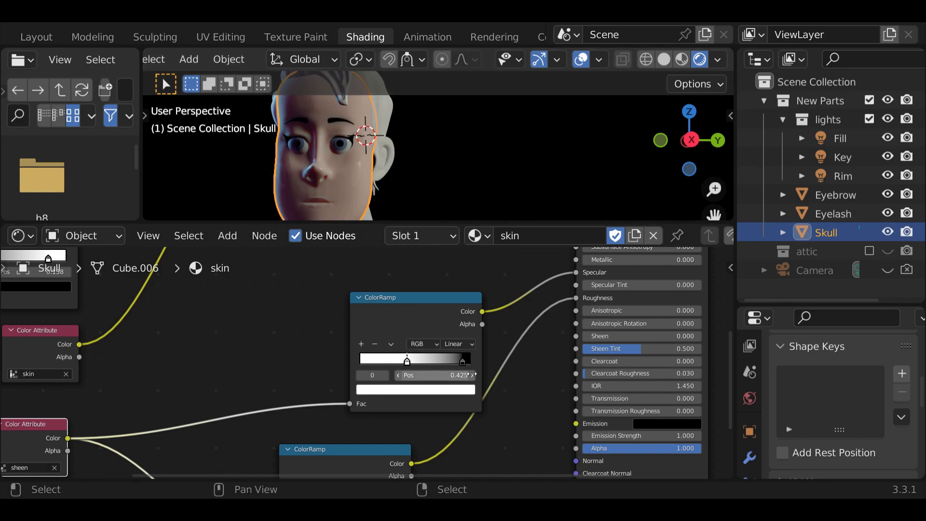
{"action": "left_click_drag", "start_coordinate": [463, 364], "coordinate": [444, 370]}
- Disconnect the lower ColorRamp from the shader's Roughness input
{"action": "middle_click_drag", "start_coordinate": [284, 411], "coordinate": [291, 344]}
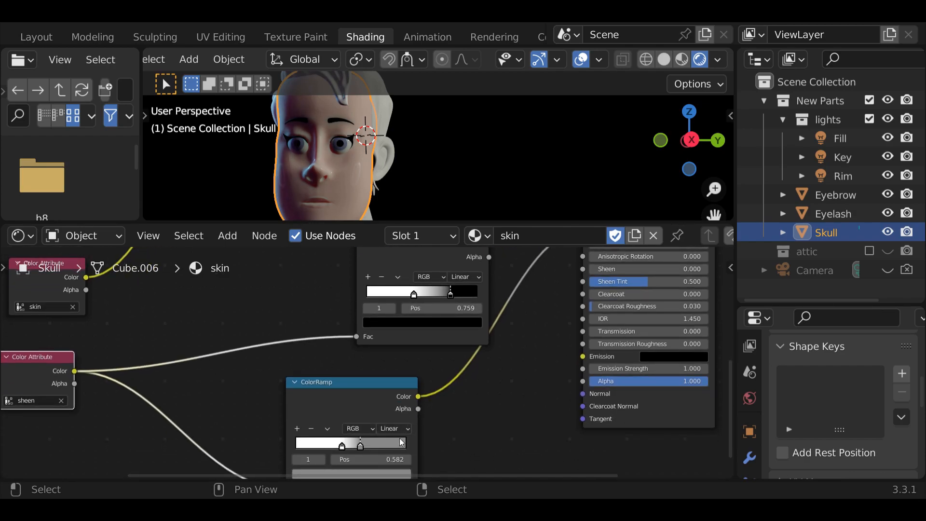
{"action": "left_click", "coordinate": [387, 387]}
{"action": "middle_click_drag", "start_coordinate": [492, 414], "coordinate": [443, 260]}
{"action": "left_click_drag", "start_coordinate": [529, 303], "coordinate": [515, 326]}
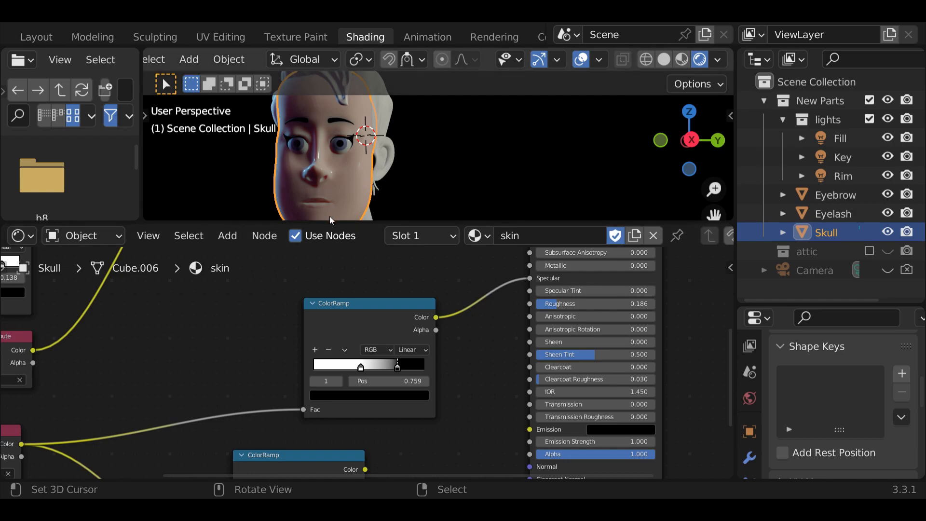
- Switch to the Sculpting workspace and display its viewport in Rendered shading with the whole face in view
{"action": "mouse_move", "coordinate": [381, 190]}
{"action": "middle_mouse_down"}
{"action": "mouse_move", "coordinate": [473, 206]}
{"action": "mouse_move", "coordinate": [354, 203]}
{"action": "mouse_move", "coordinate": [366, 188]}
{"action": "middle_mouse_up"}
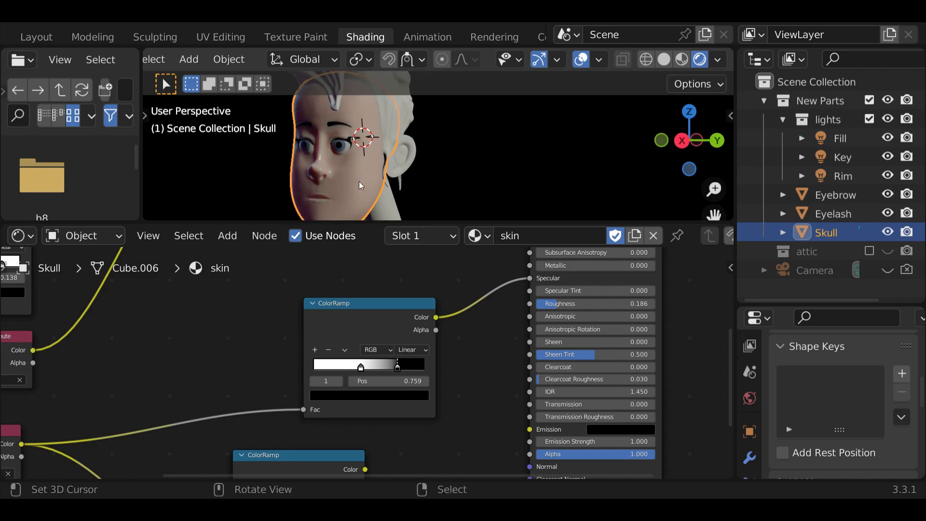
{"action": "mouse_move", "coordinate": [326, 179]}
{"action": "middle_mouse_down"}
{"action": "mouse_move", "coordinate": [435, 175]}
{"action": "mouse_move", "coordinate": [336, 185]}
{"action": "mouse_move", "coordinate": [306, 167]}
{"action": "mouse_move", "coordinate": [329, 166]}
{"action": "middle_mouse_up"}
{"action": "left_click_drag", "start_coordinate": [386, 219], "coordinate": [375, 280]}
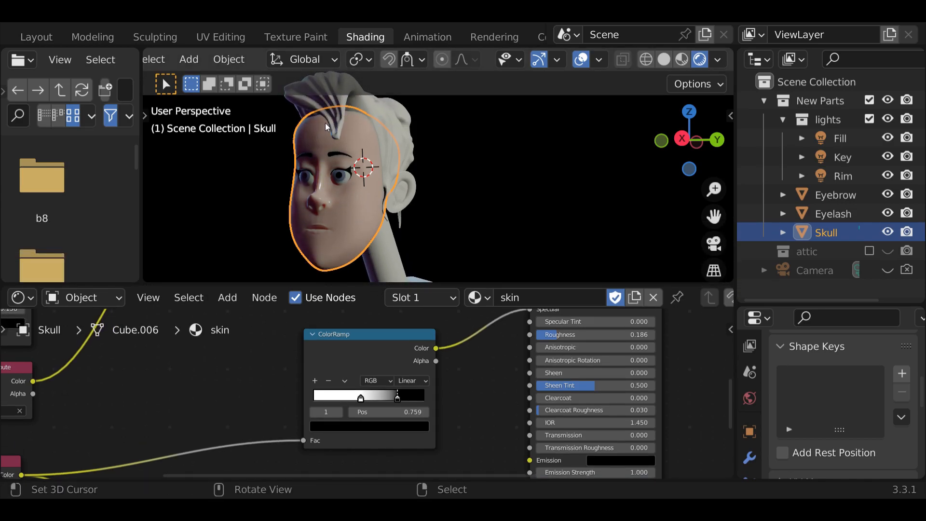
{"action": "left_click", "coordinate": [160, 39]}
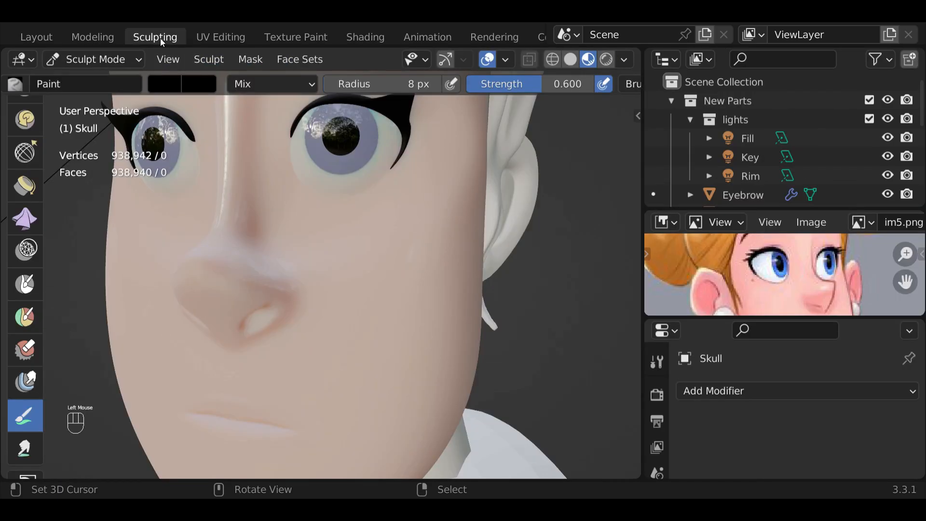
{"action": "left_click", "coordinate": [607, 59]}
{"action": "scroll", "coordinate": [528, 160], "scroll_direction": "down", "scroll_amount": 2}
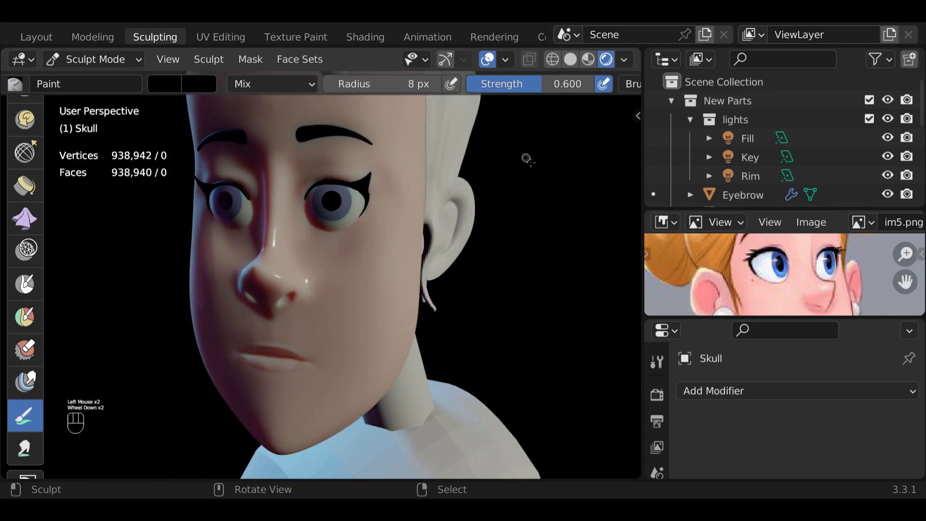
- Open the Skull's object data properties to look for its color attributes
{"action": "scroll", "coordinate": [660, 400], "scroll_direction": "down", "scroll_amount": 4}
{"action": "left_click", "coordinate": [656, 434]}
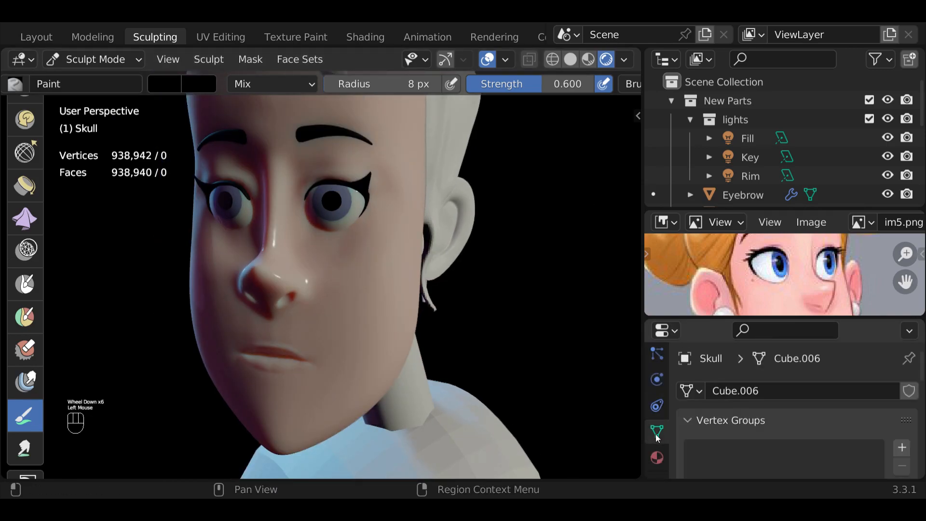
{"action": "scroll", "coordinate": [687, 386], "scroll_direction": "down", "scroll_amount": 11}
{"action": "scroll", "coordinate": [687, 386], "scroll_direction": "down", "scroll_amount": 3}
{"action": "scroll", "coordinate": [687, 387], "scroll_direction": "up", "scroll_amount": 6}
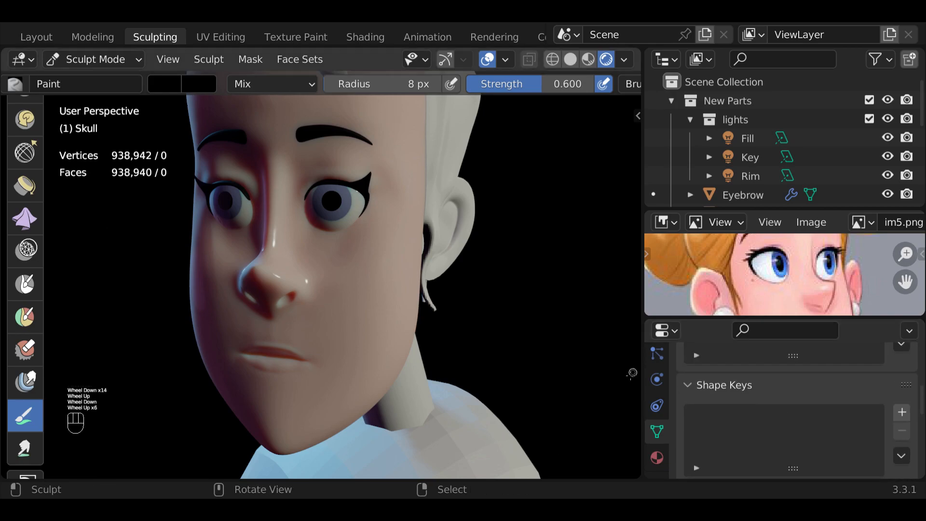
- Switch the Skull to Object Mode and back to Sculpt Mode
{"action": "left_click", "coordinate": [104, 60]}
{"action": "left_click", "coordinate": [94, 78]}
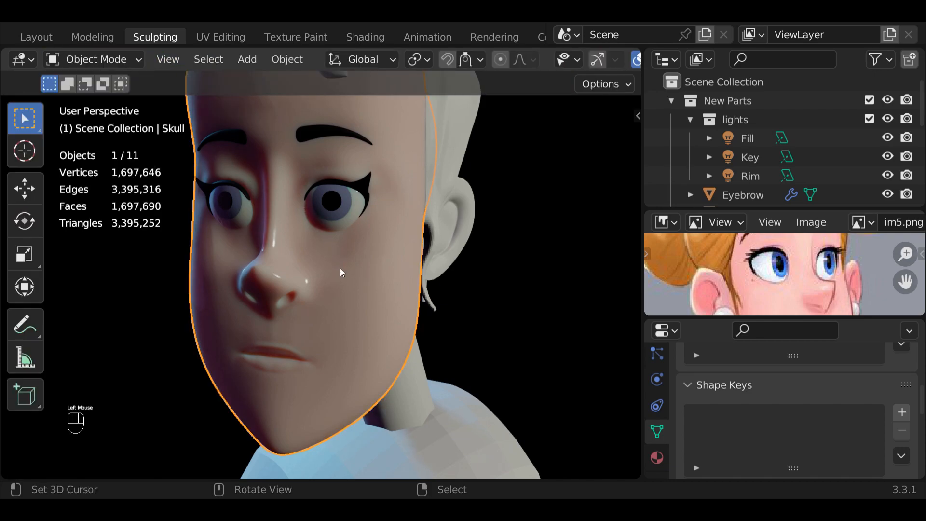
{"action": "left_click", "coordinate": [99, 59]}
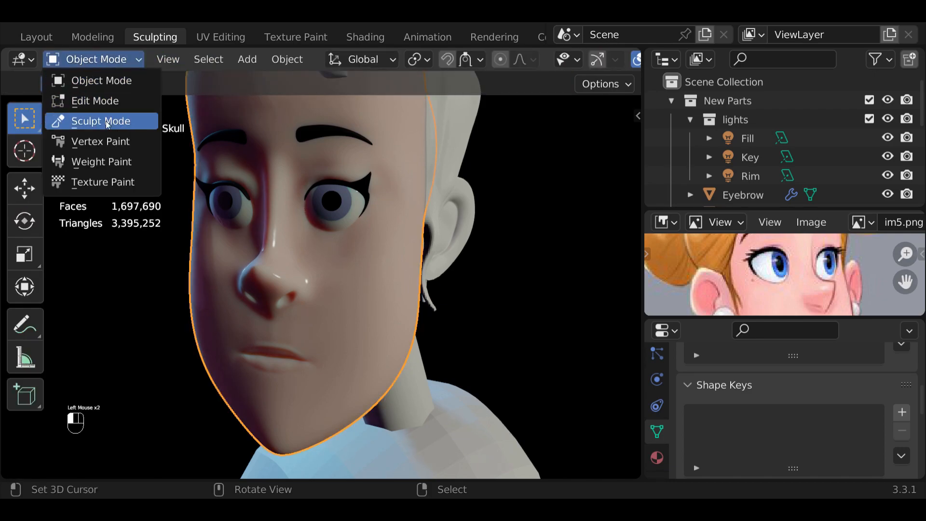
{"action": "scroll", "coordinate": [740, 399], "scroll_direction": "down", "scroll_amount": 5}
{"action": "scroll", "coordinate": [740, 399], "scroll_direction": "up", "scroll_amount": 1}
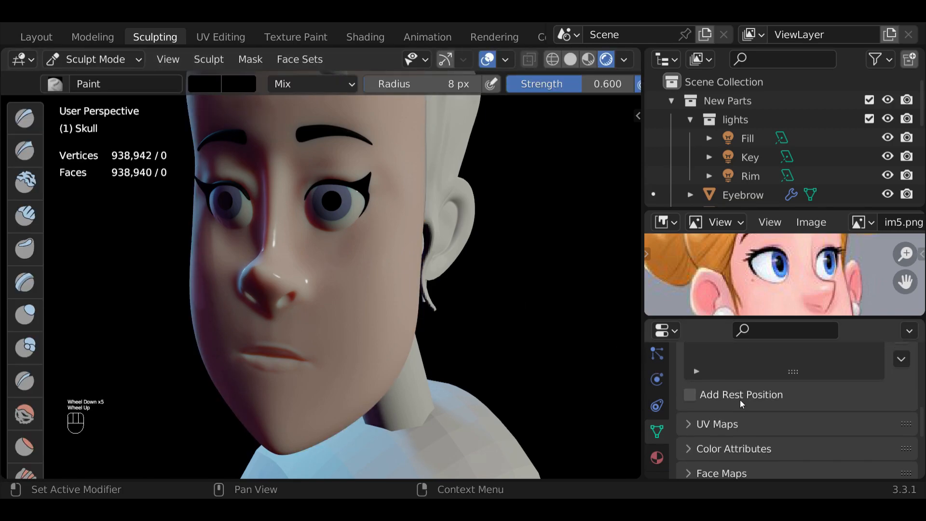
- Expand the Skull's Color Attributes list and make sheen the active attribute
{"action": "scroll", "coordinate": [740, 399], "scroll_direction": "down", "scroll_amount": 1}
{"action": "left_click", "coordinate": [689, 431]}
{"action": "scroll", "coordinate": [708, 427], "scroll_direction": "down", "scroll_amount": 3}
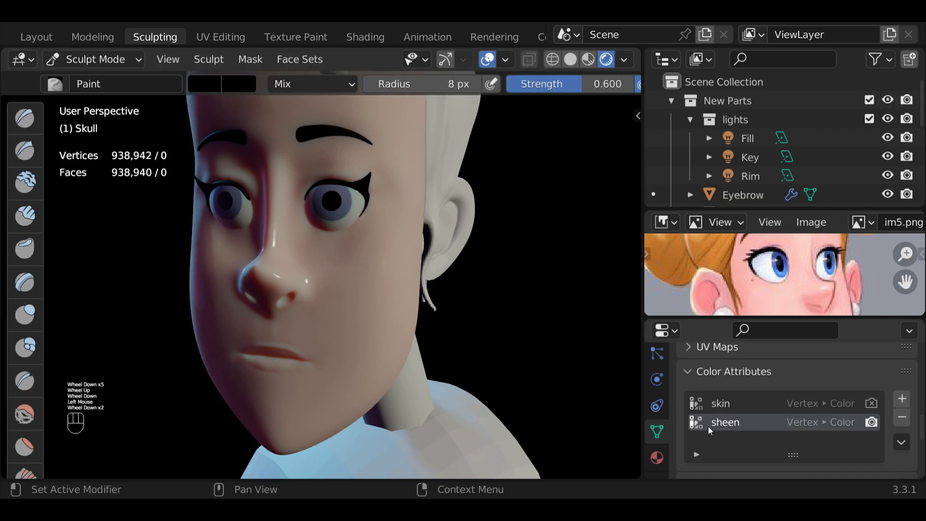
{"action": "left_click", "coordinate": [739, 407]}
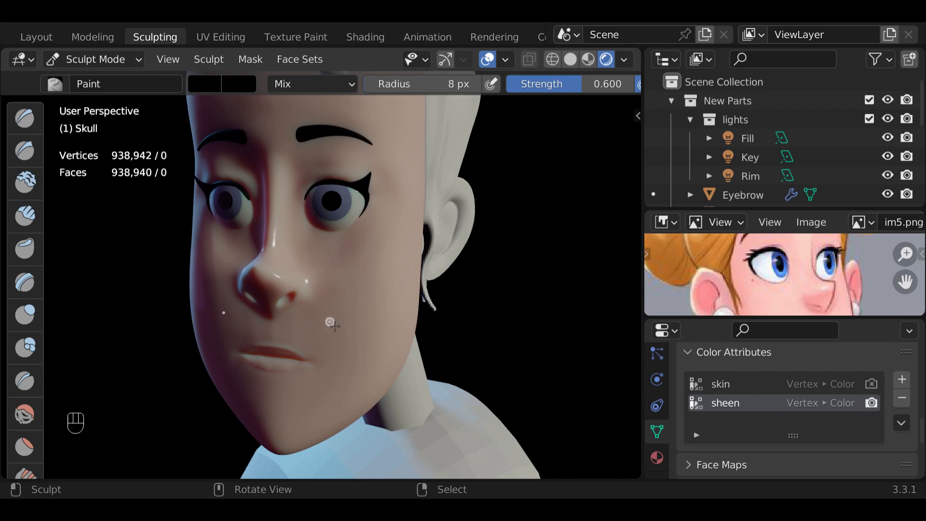
- Undo the last stroke and paint black sheen strokes with the 8 px Paint brush around the Skull's mouth
{"action": "left_click_drag", "start_coordinate": [215, 265], "coordinate": [219, 287]}
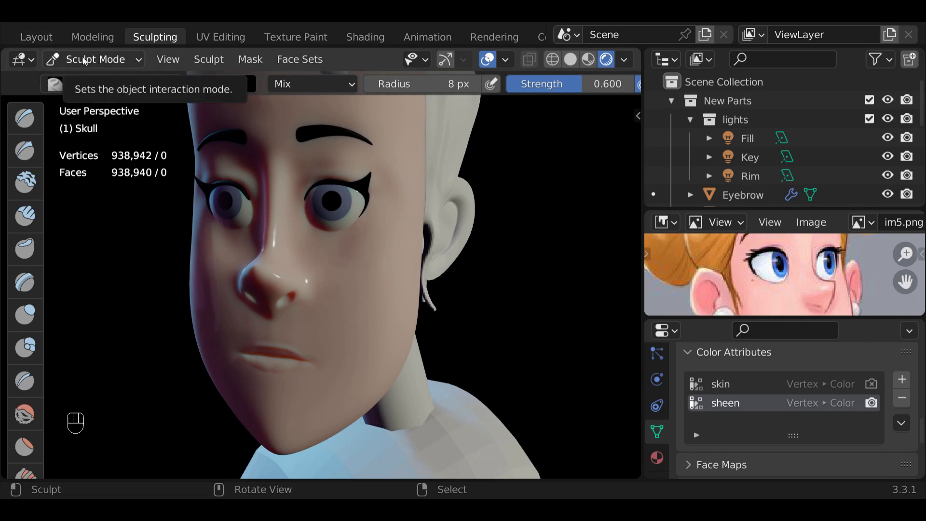
{"action": "key", "text": "ctrl+z"}
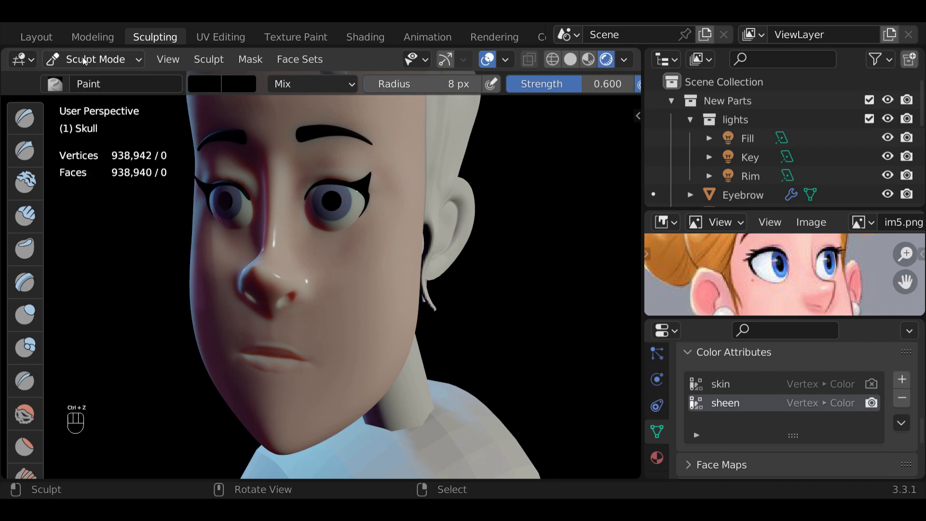
{"action": "mouse_move", "coordinate": [292, 351]}
{"action": "left_mouse_down"}
{"action": "mouse_move", "coordinate": [283, 348]}
{"action": "mouse_move", "coordinate": [296, 356]}
{"action": "left_mouse_up"}
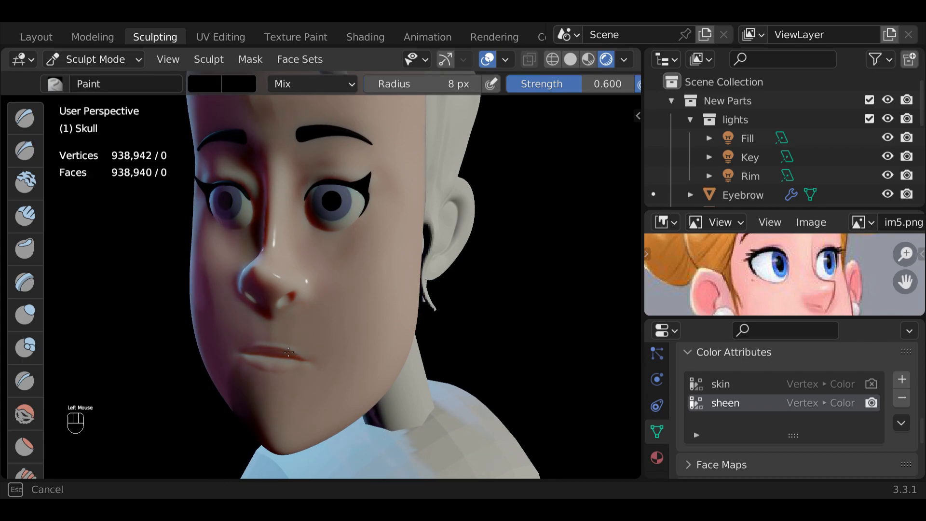
{"action": "mouse_move", "coordinate": [291, 353]}
{"action": "left_mouse_down"}
{"action": "mouse_move", "coordinate": [282, 370]}
{"action": "mouse_move", "coordinate": [292, 370]}
{"action": "left_mouse_up"}
{"action": "left_click_drag", "start_coordinate": [280, 369], "coordinate": [293, 349]}
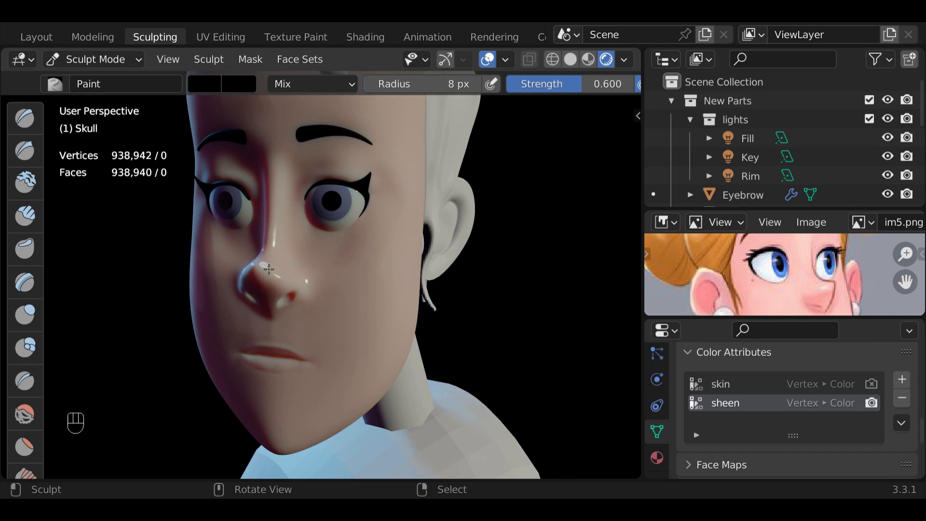
{"action": "scroll", "coordinate": [273, 268], "scroll_direction": "down", "scroll_amount": 2}
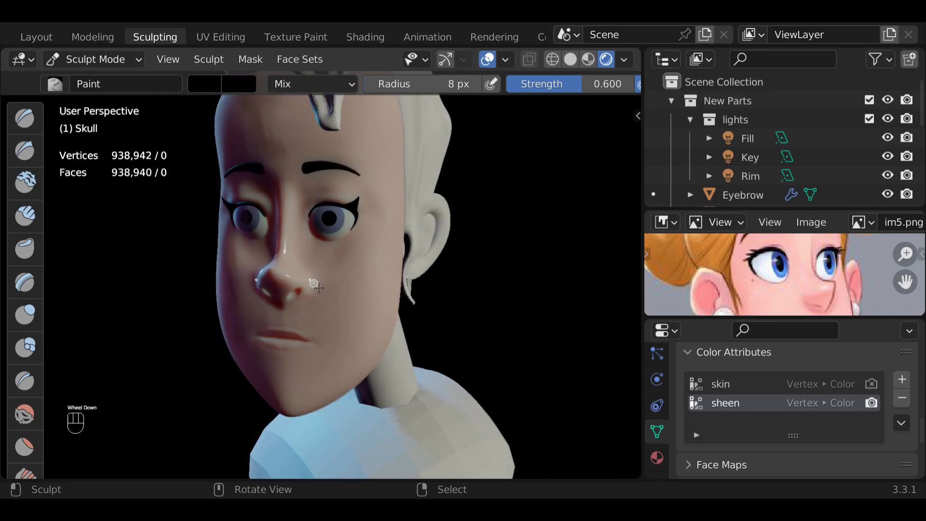
{"action": "mouse_move", "coordinate": [272, 268]}
{"action": "middle_mouse_down"}
{"action": "mouse_move", "coordinate": [394, 291]}
{"action": "mouse_move", "coordinate": [285, 290]}
{"action": "middle_mouse_up"}
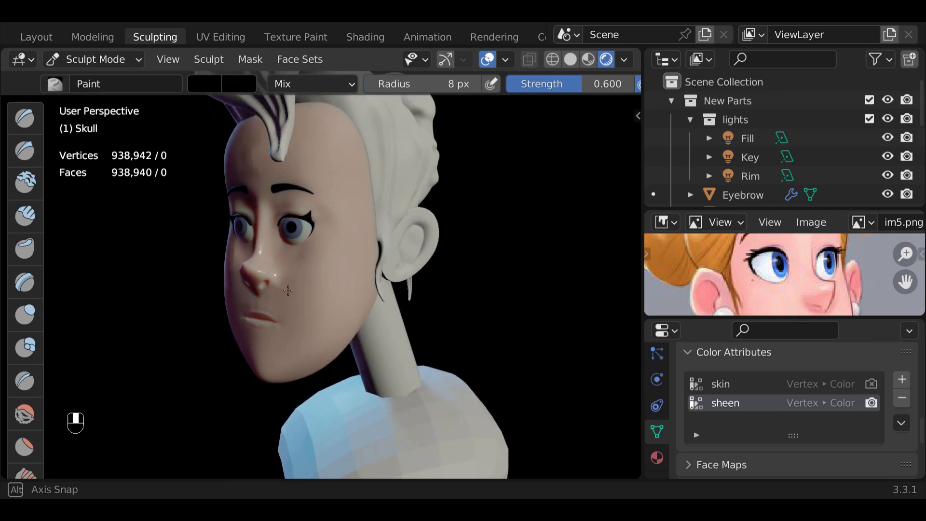
- Switch to the Shading workspace and try feeding Roughness from the ColorRamp that drives Specular
{"action": "left_click", "coordinate": [362, 37]}
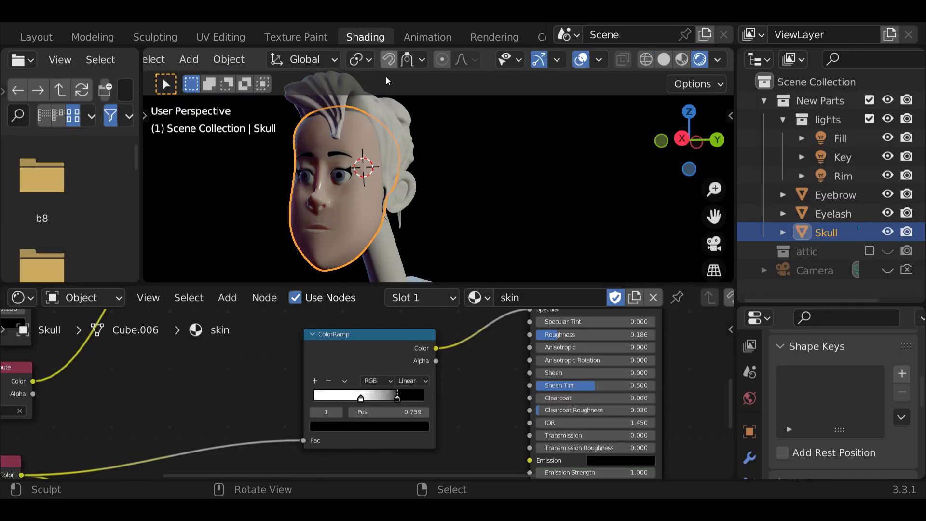
{"action": "middle_click_drag", "start_coordinate": [436, 399], "coordinate": [431, 427]}
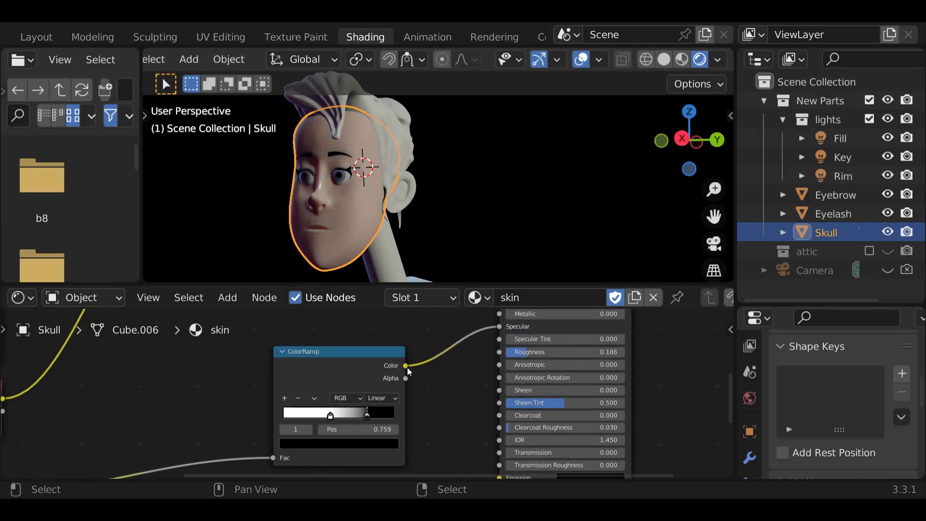
{"action": "left_click_drag", "start_coordinate": [406, 366], "coordinate": [503, 350]}
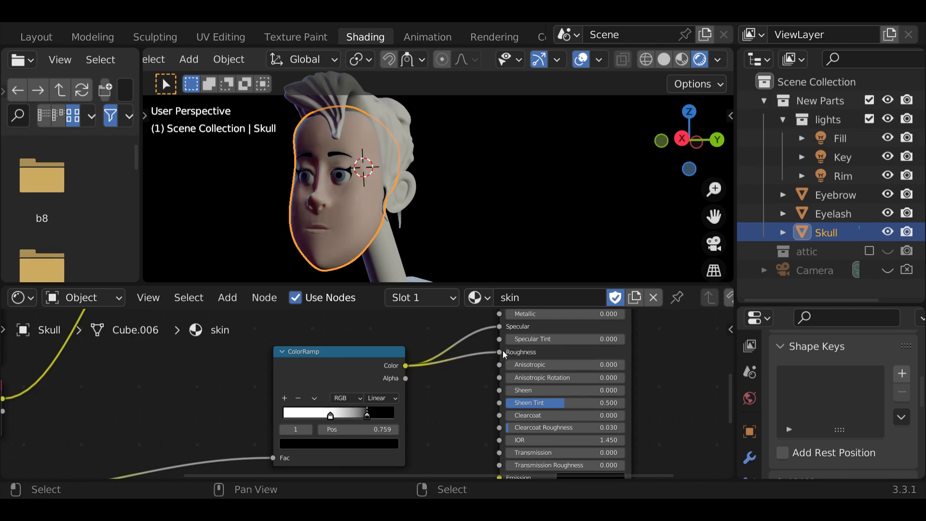
{"action": "left_click_drag", "start_coordinate": [500, 356], "coordinate": [407, 365]}
- Set the lower ColorRamp's grey stop to black and link its Color output to the Principled shader's Roughness input
{"action": "middle_click_drag", "start_coordinate": [418, 410], "coordinate": [471, 470]}
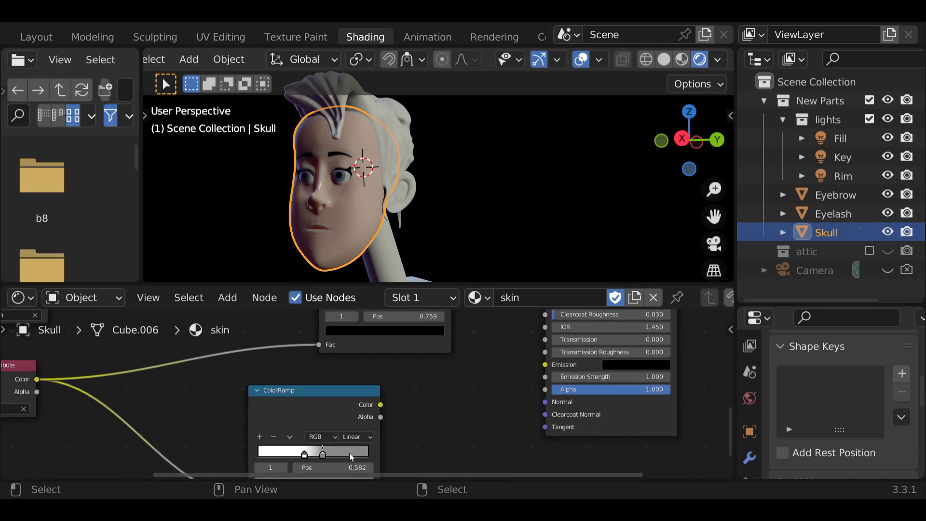
{"action": "middle_click_drag", "start_coordinate": [409, 407], "coordinate": [410, 345]}
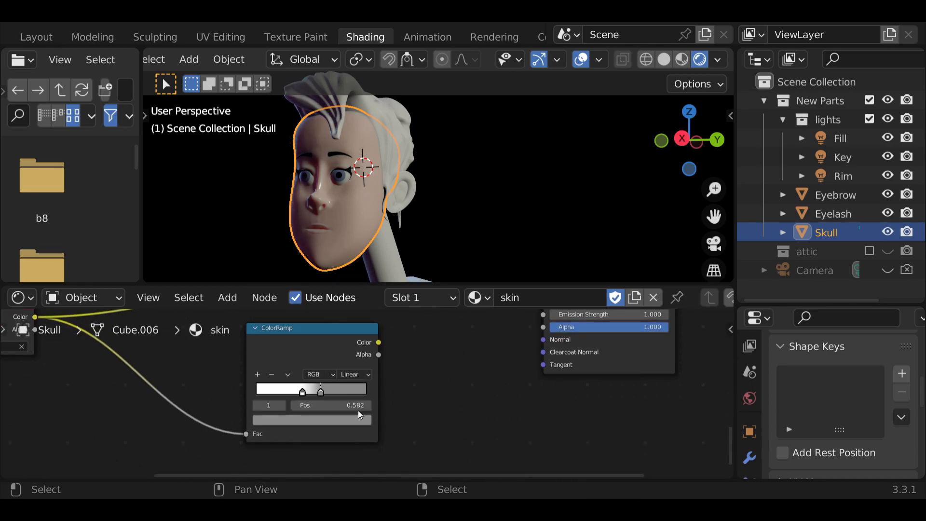
{"action": "left_click", "coordinate": [353, 423]}
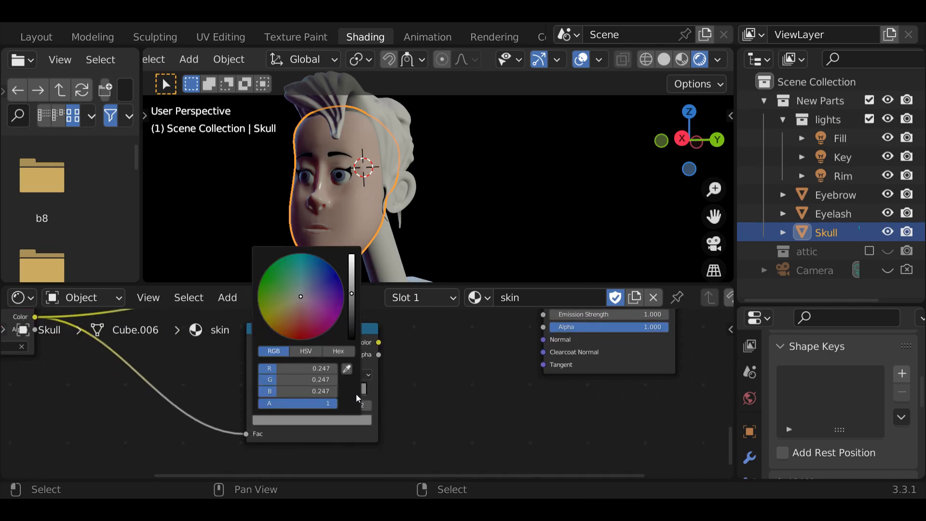
{"action": "left_click", "coordinate": [351, 334]}
{"action": "middle_click_drag", "start_coordinate": [431, 401], "coordinate": [354, 507]}
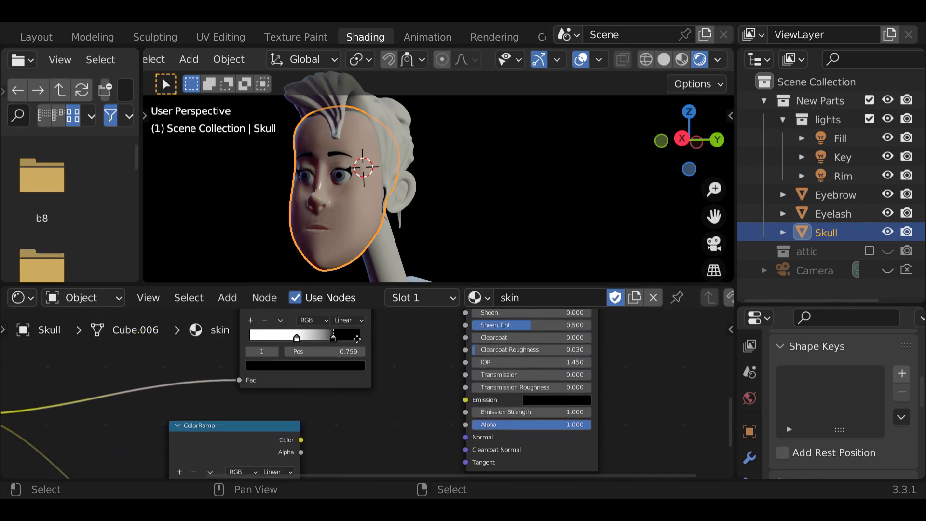
{"action": "mouse_move", "coordinate": [300, 439]}
{"action": "left_mouse_down"}
{"action": "mouse_move", "coordinate": [446, 361]}
{"action": "mouse_move", "coordinate": [475, 306]}
{"action": "mouse_move", "coordinate": [471, 454]}
{"action": "mouse_move", "coordinate": [470, 351]}
{"action": "left_mouse_up"}
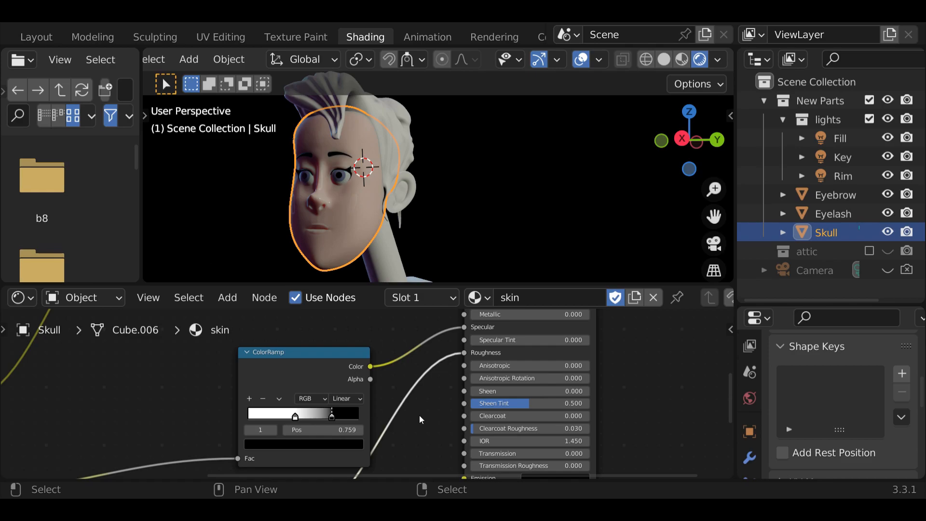
- Try shifting the roughness ColorRamp's stops toward its dark end, placing the white stop at 0.663
{"action": "scroll", "coordinate": [366, 252], "scroll_direction": "up", "scroll_amount": 5}
{"action": "middle_click_drag", "start_coordinate": [366, 253], "coordinate": [402, 248]}
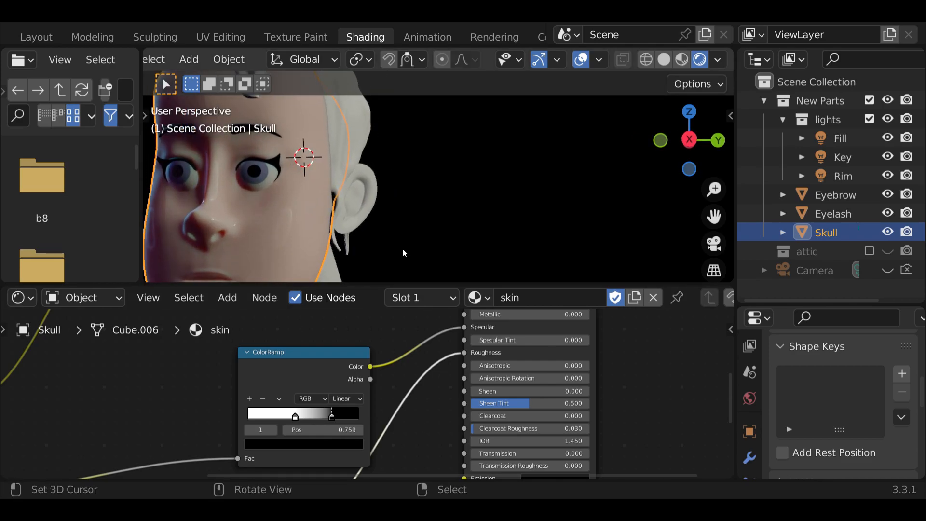
{"action": "scroll", "coordinate": [402, 249], "scroll_direction": "down", "scroll_amount": 1}
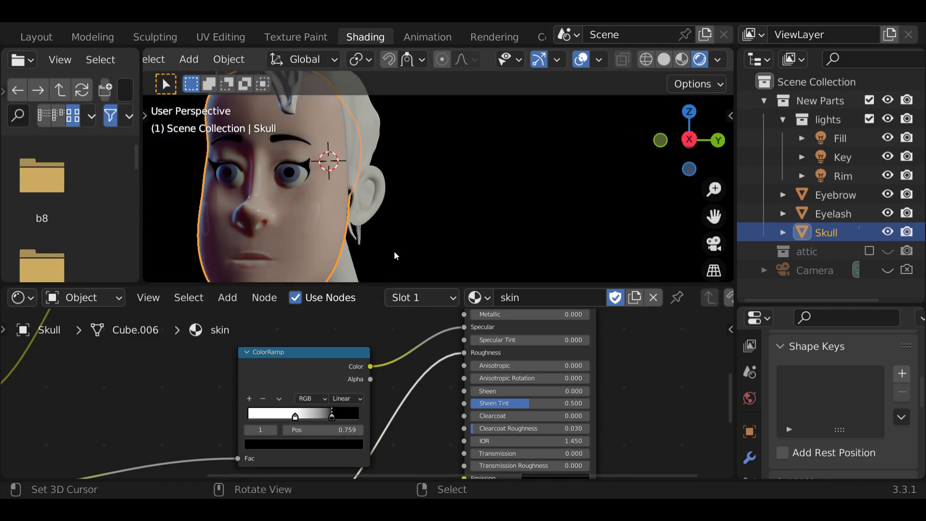
{"action": "middle_click_drag", "start_coordinate": [386, 242], "coordinate": [514, 238]}
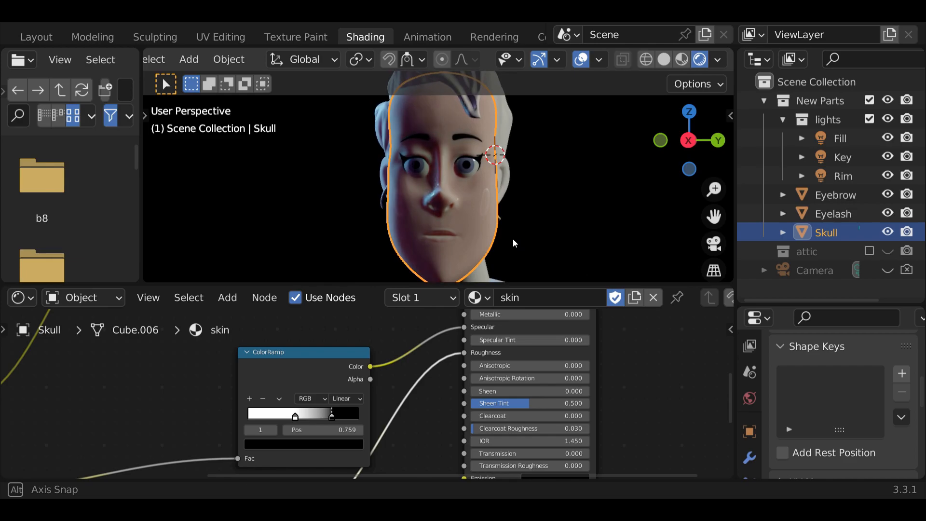
{"action": "scroll", "coordinate": [427, 391], "scroll_direction": "down", "scroll_amount": 2}
{"action": "middle_click_drag", "start_coordinate": [224, 386], "coordinate": [294, 296]}
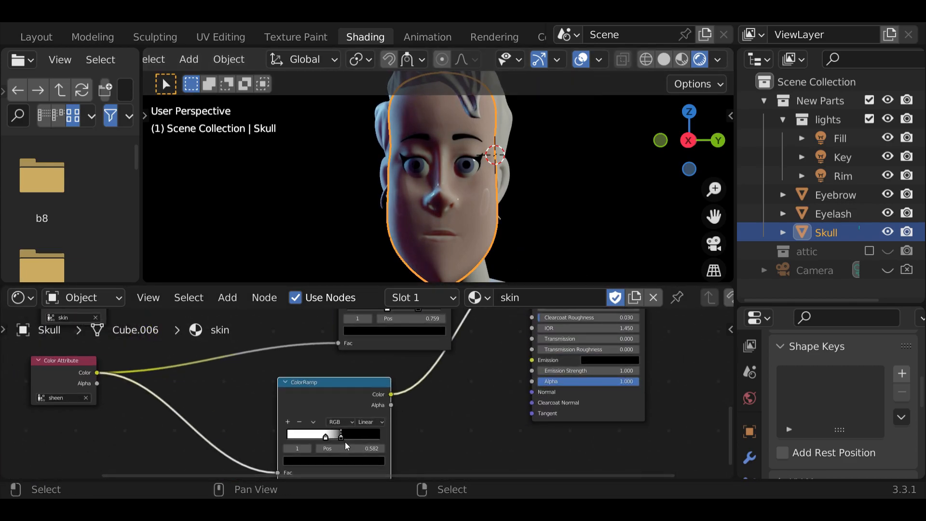
{"action": "mouse_move", "coordinate": [340, 438]}
{"action": "left_mouse_down"}
{"action": "mouse_move", "coordinate": [293, 439]}
{"action": "mouse_move", "coordinate": [372, 439]}
{"action": "mouse_move", "coordinate": [337, 441]}
{"action": "mouse_move", "coordinate": [367, 438]}
{"action": "mouse_move", "coordinate": [341, 438]}
{"action": "mouse_move", "coordinate": [348, 438]}
{"action": "left_mouse_up"}
{"action": "middle_click_drag", "start_coordinate": [576, 217], "coordinate": [508, 236]}
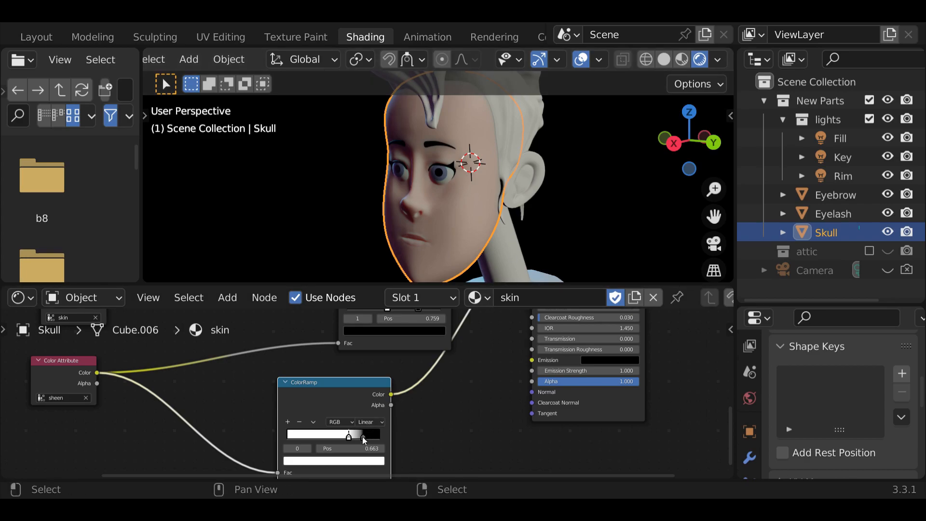
- Reverse the roughness ColorRamp by placing the black stop before the white stop, and widen the gradient between them
{"action": "left_click_drag", "start_coordinate": [361, 438], "coordinate": [329, 438]}
{"action": "middle_click_drag", "start_coordinate": [344, 241], "coordinate": [441, 239]}
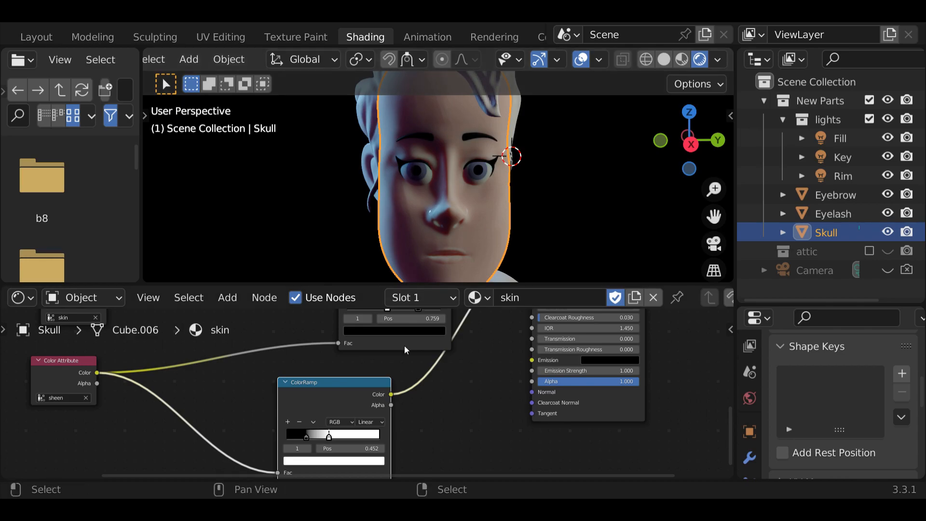
{"action": "left_click_drag", "start_coordinate": [330, 437], "coordinate": [363, 436]}
- Return to the Sculpting workspace and paint a black sheen highlight on the cheekbone below the outer eye corner
{"action": "left_click", "coordinate": [148, 40]}
{"action": "mouse_move", "coordinate": [238, 300]}
{"action": "middle_mouse_down"}
{"action": "mouse_move", "coordinate": [241, 364]}
{"action": "mouse_move", "coordinate": [258, 352]}
{"action": "mouse_move", "coordinate": [174, 284]}
{"action": "middle_mouse_up"}
{"action": "scroll", "coordinate": [260, 351], "scroll_direction": "up", "scroll_amount": 2}
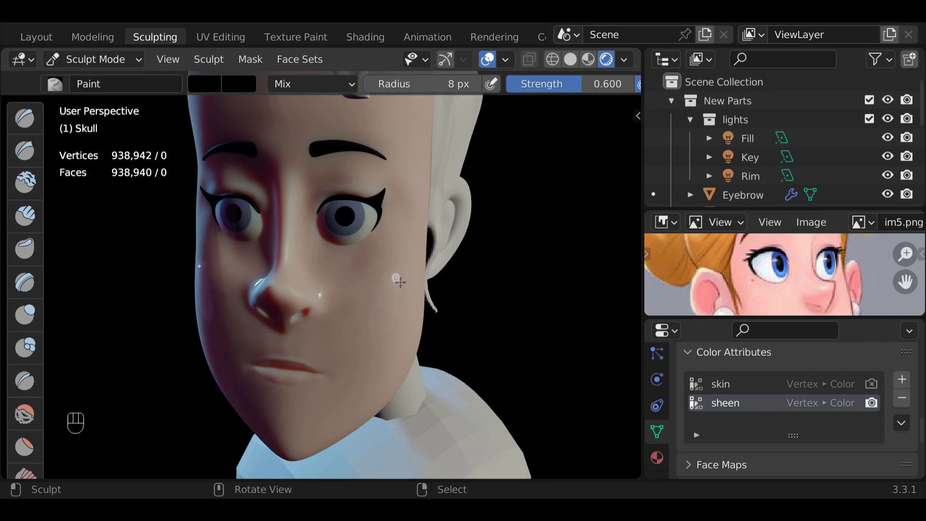
{"action": "mouse_move", "coordinate": [398, 279]}
{"action": "left_mouse_down"}
{"action": "mouse_move", "coordinate": [400, 295]}
{"action": "mouse_move", "coordinate": [388, 301]}
{"action": "mouse_move", "coordinate": [404, 272]}
{"action": "mouse_move", "coordinate": [396, 271]}
{"action": "mouse_move", "coordinate": [410, 274]}
{"action": "left_mouse_up"}
{"action": "left_click", "coordinate": [362, 207]}
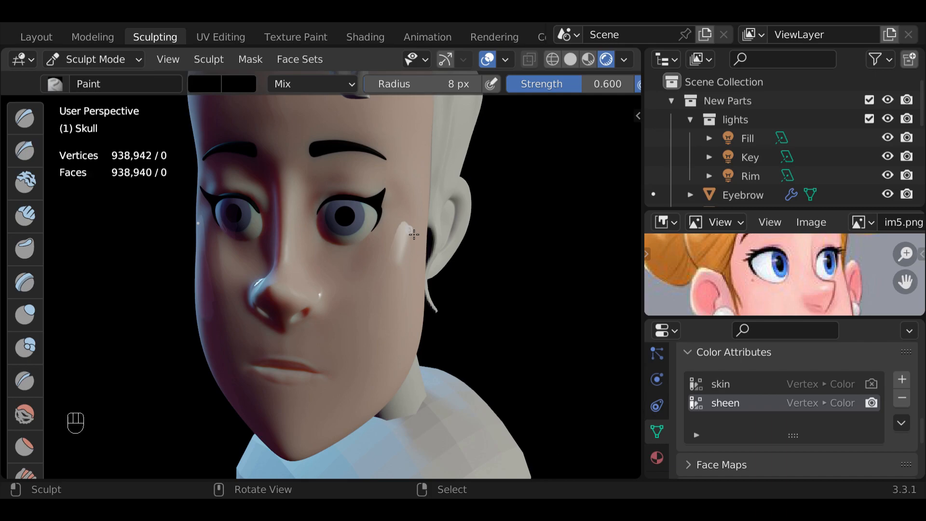
- Set the Paint brush colour to near-white (0.986) and trim the edges of the cheekbone's sheen highlight
{"action": "left_click", "coordinate": [205, 85]}
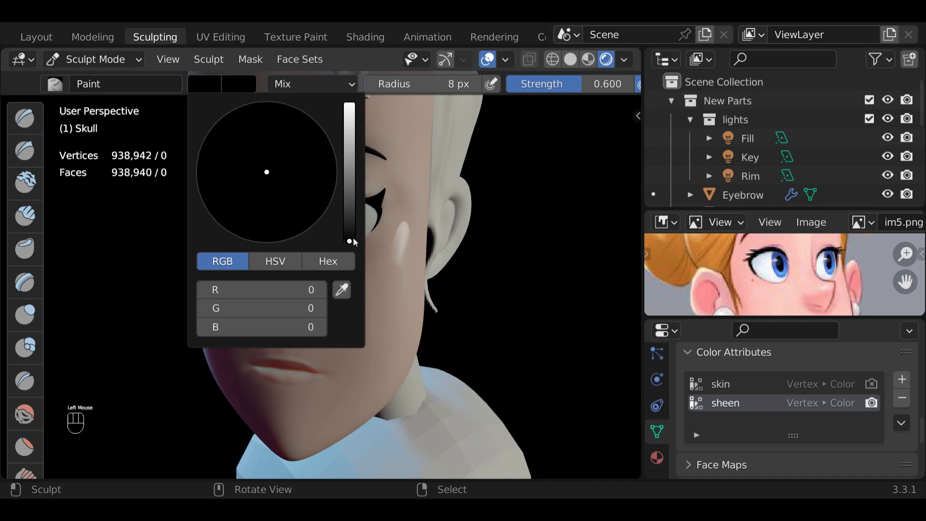
{"action": "left_click_drag", "start_coordinate": [353, 240], "coordinate": [355, 105]}
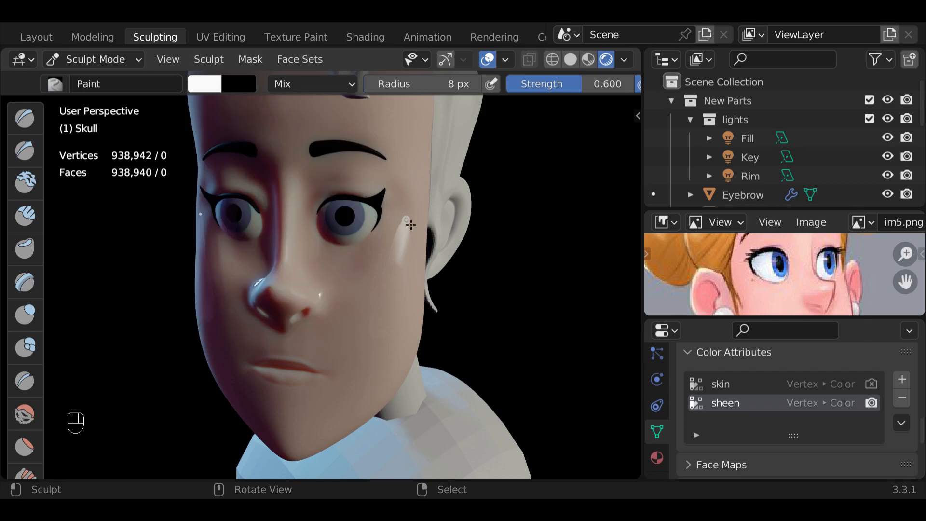
{"action": "mouse_move", "coordinate": [407, 220]}
{"action": "left_mouse_down"}
{"action": "mouse_move", "coordinate": [403, 236]}
{"action": "mouse_move", "coordinate": [404, 220]}
{"action": "mouse_move", "coordinate": [412, 229]}
{"action": "left_mouse_up"}
{"action": "mouse_move", "coordinate": [408, 267]}
{"action": "left_mouse_down"}
{"action": "mouse_move", "coordinate": [399, 236]}
{"action": "mouse_move", "coordinate": [401, 256]}
{"action": "left_mouse_up"}
{"action": "left_click", "coordinate": [374, 234]}
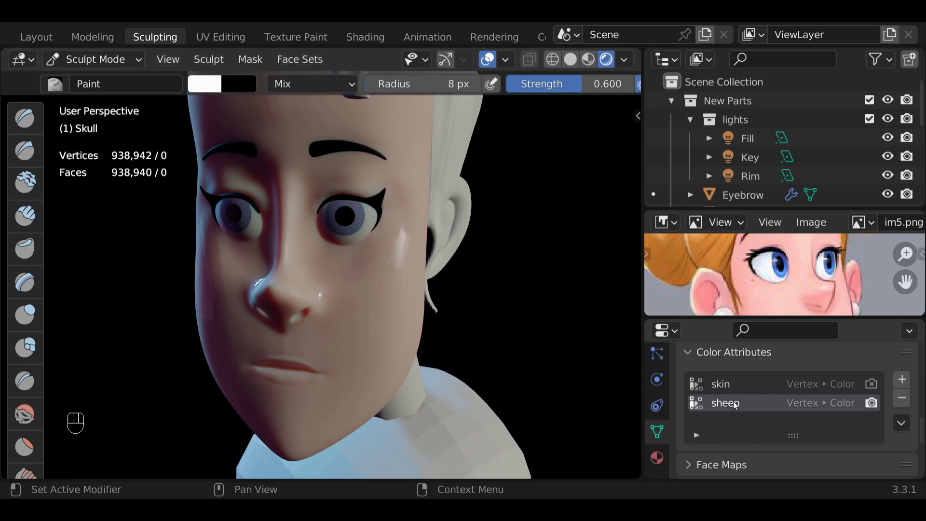
- Make skin the active color attribute, and give the Paint brush a light red colour and a 54 px radius
{"action": "left_click", "coordinate": [720, 386]}
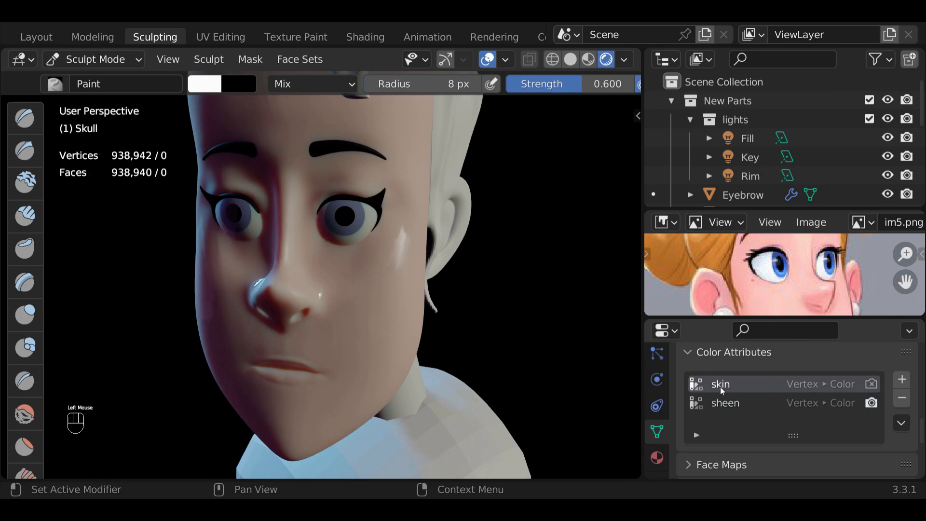
{"action": "left_click", "coordinate": [205, 85]}
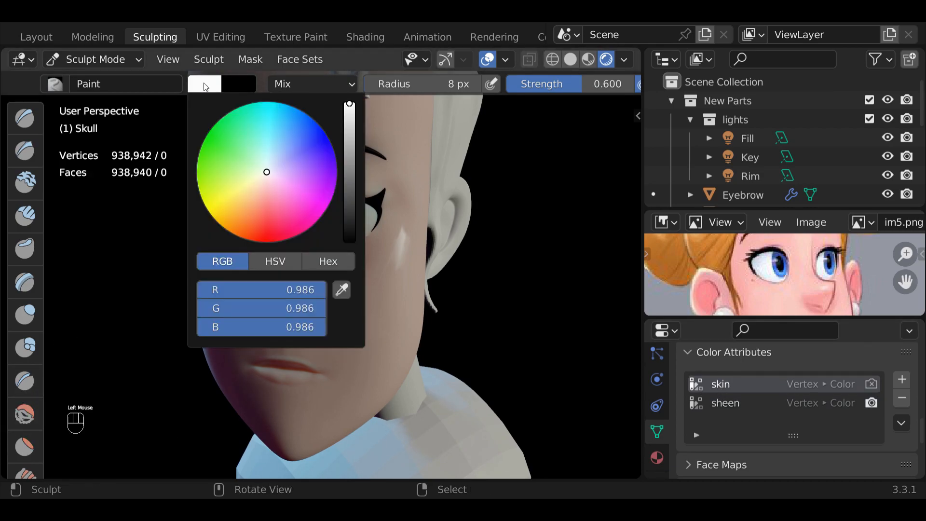
{"action": "left_click", "coordinate": [265, 219]}
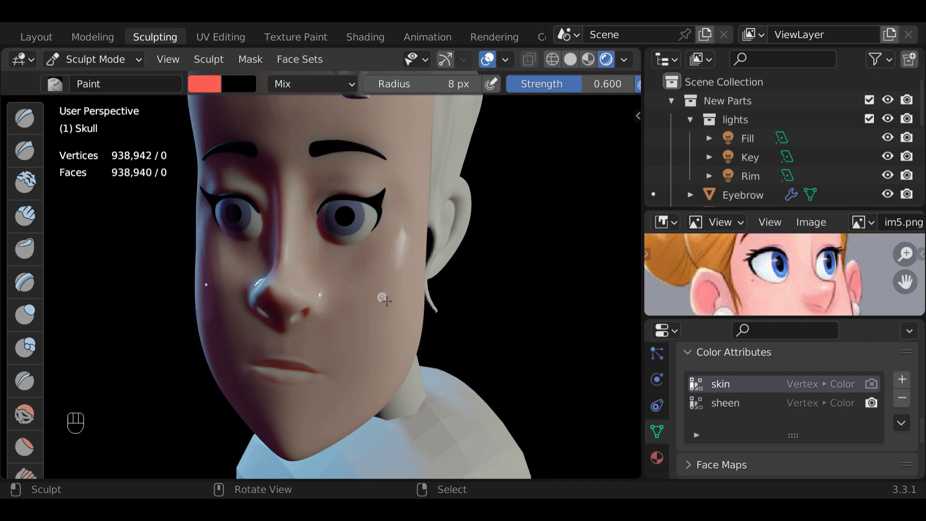
{"action": "key", "text": "f"}
{"action": "left_click", "coordinate": [410, 295]}
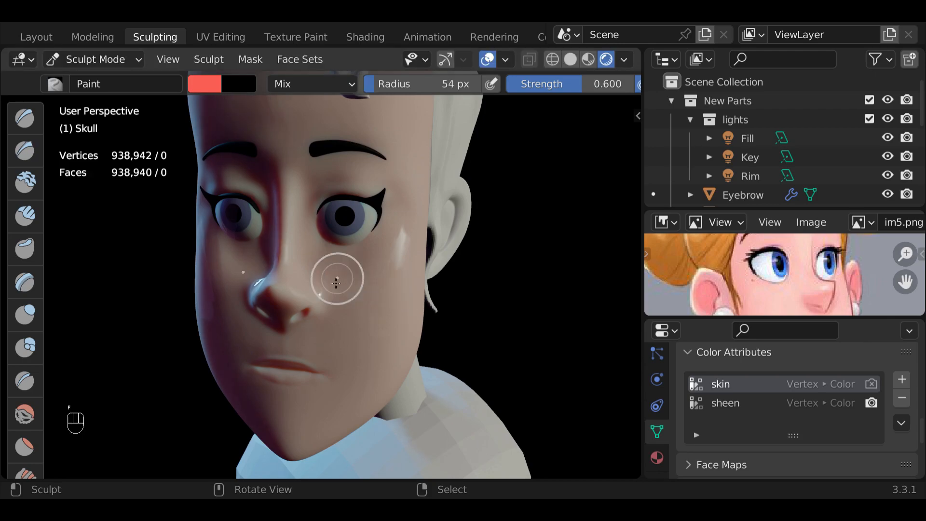
- Paint soft red blush on the Skull's cheek, nose and chin
{"action": "mouse_move", "coordinate": [383, 298]}
{"action": "left_mouse_down"}
{"action": "mouse_move", "coordinate": [376, 314]}
{"action": "mouse_move", "coordinate": [388, 289]}
{"action": "mouse_move", "coordinate": [389, 320]}
{"action": "mouse_move", "coordinate": [408, 261]}
{"action": "mouse_move", "coordinate": [368, 310]}
{"action": "mouse_move", "coordinate": [384, 278]}
{"action": "mouse_move", "coordinate": [399, 283]}
{"action": "mouse_move", "coordinate": [385, 293]}
{"action": "mouse_move", "coordinate": [413, 270]}
{"action": "mouse_move", "coordinate": [414, 255]}
{"action": "left_mouse_up"}
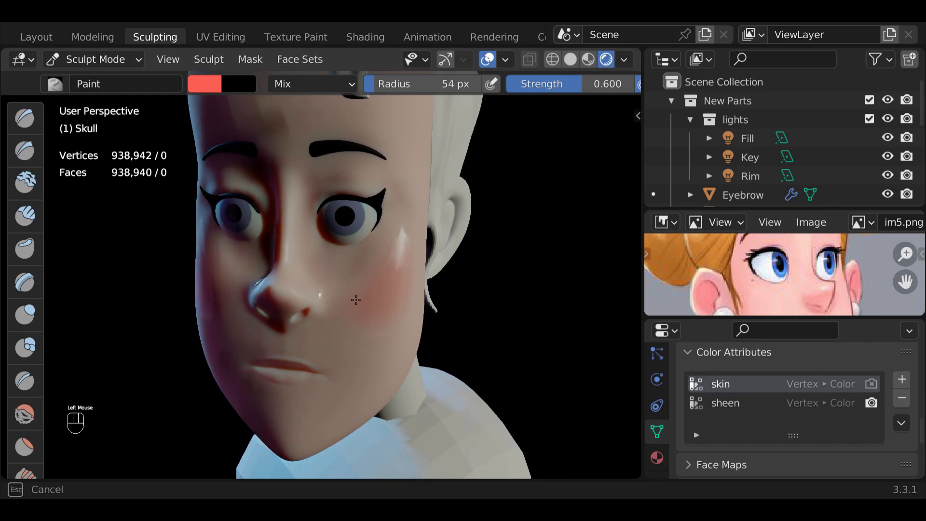
{"action": "left_click_drag", "start_coordinate": [356, 300], "coordinate": [354, 302]}
{"action": "mouse_move", "coordinate": [298, 287]}
{"action": "left_mouse_down"}
{"action": "mouse_move", "coordinate": [286, 302]}
{"action": "mouse_move", "coordinate": [288, 289]}
{"action": "left_mouse_up"}
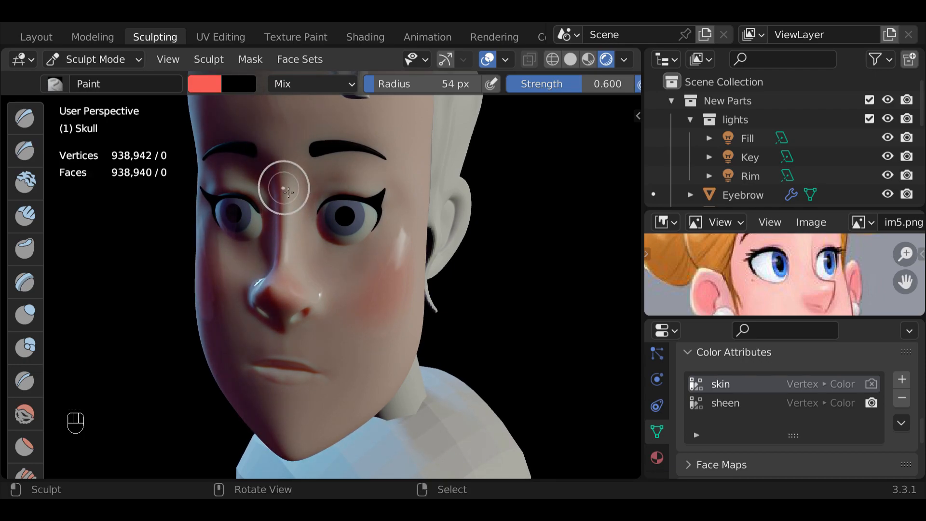
{"action": "left_click_drag", "start_coordinate": [307, 314], "coordinate": [305, 313]}
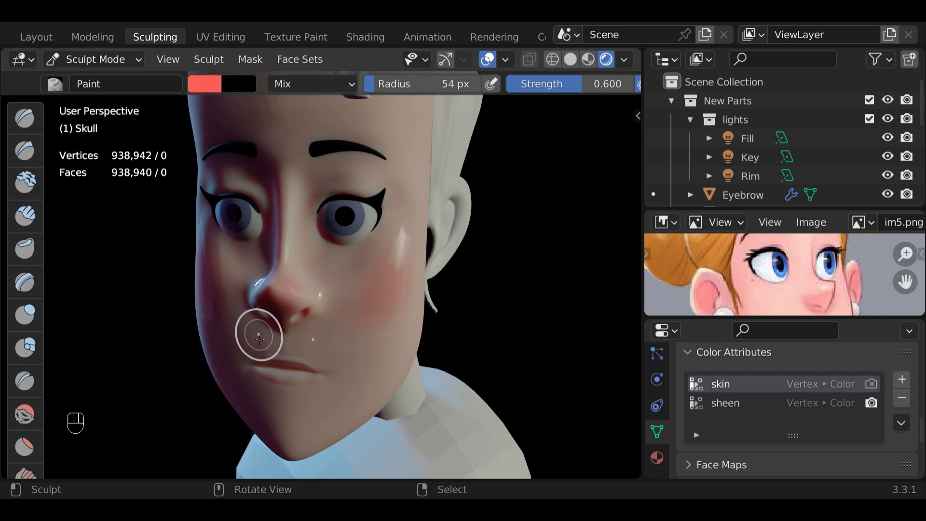
{"action": "left_click_drag", "start_coordinate": [289, 451], "coordinate": [312, 450]}
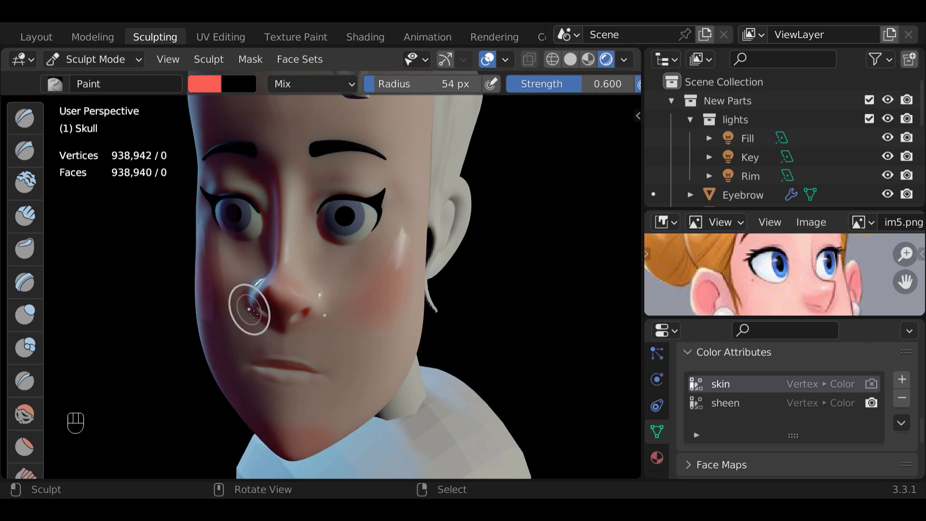
{"action": "mouse_move", "coordinate": [513, 310]}
{"action": "middle_mouse_down"}
{"action": "mouse_move", "coordinate": [562, 305]}
{"action": "mouse_move", "coordinate": [535, 315]}
{"action": "mouse_move", "coordinate": [508, 295]}
{"action": "middle_mouse_up"}
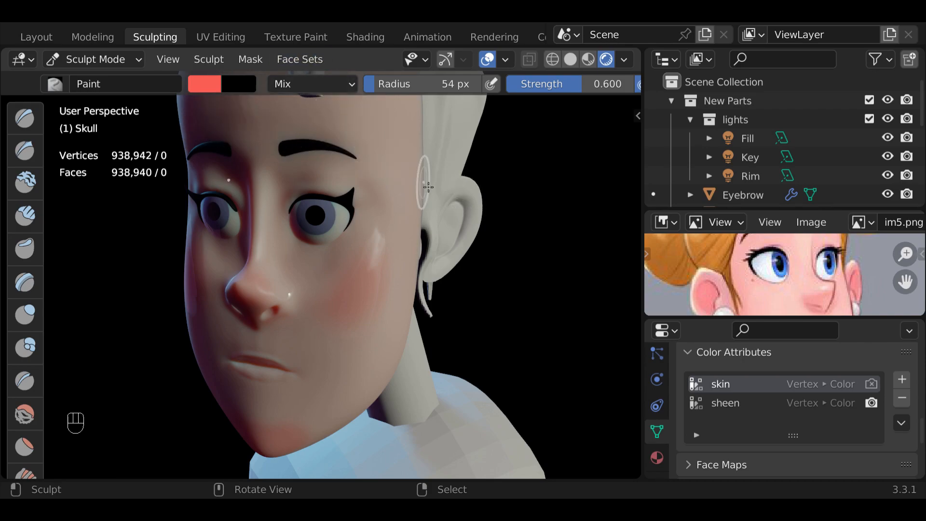
{"action": "middle_click_drag", "start_coordinate": [480, 198], "coordinate": [578, 236]}
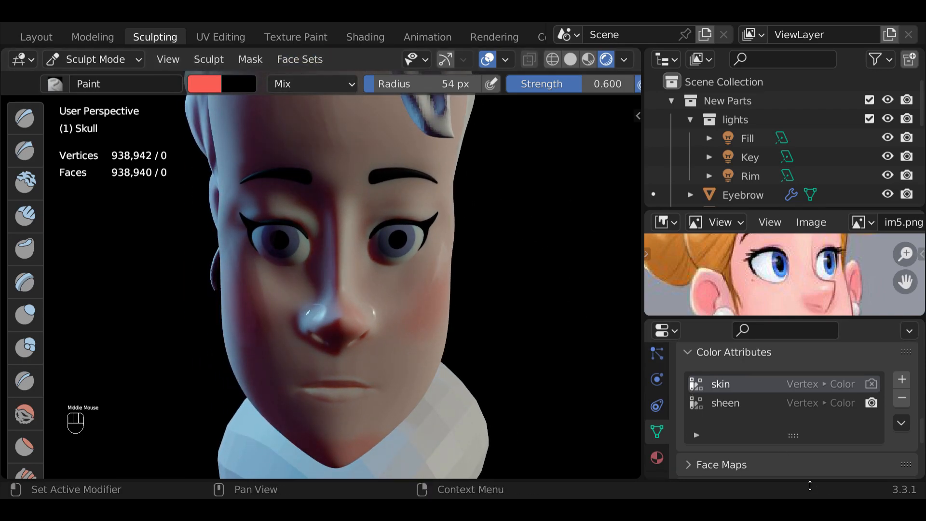
- Enlarge the reference image area and paint the Skull's lips light red with the Paint brush radius set to 30 px
{"action": "mouse_move", "coordinate": [521, 335]}
{"action": "middle_mouse_down"}
{"action": "mouse_move", "coordinate": [503, 366]}
{"action": "mouse_move", "coordinate": [469, 324]}
{"action": "mouse_move", "coordinate": [521, 275]}
{"action": "middle_mouse_up"}
{"action": "scroll", "coordinate": [521, 275], "scroll_direction": "up", "scroll_amount": 1}
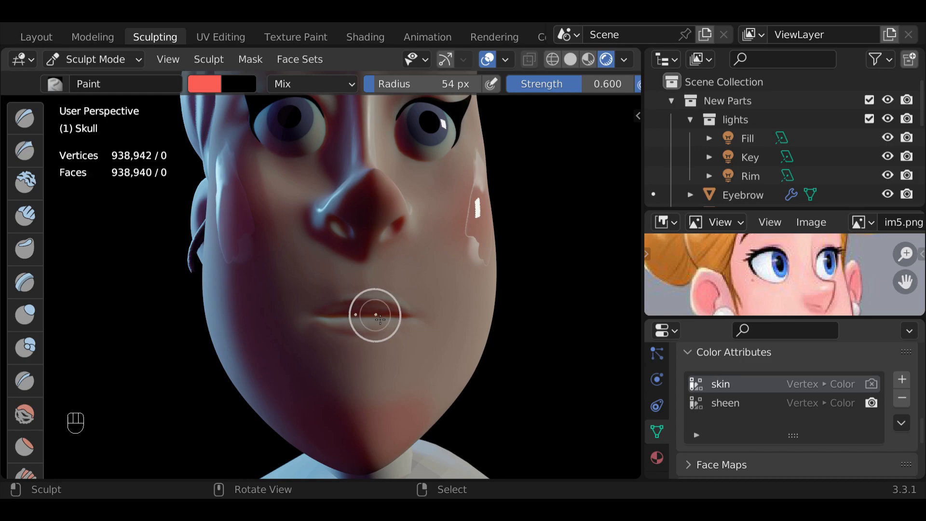
{"action": "left_click_drag", "start_coordinate": [753, 324], "coordinate": [761, 415]}
{"action": "middle_click_drag", "start_coordinate": [376, 312], "coordinate": [287, 287]}
{"action": "key", "text": "f"}
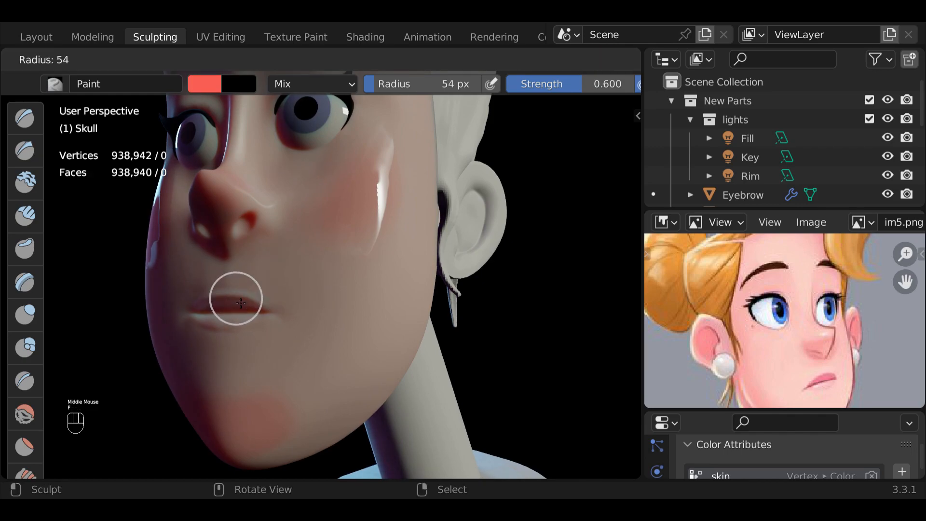
{"action": "left_click", "coordinate": [230, 301]}
{"action": "mouse_move", "coordinate": [231, 303]}
{"action": "left_mouse_down"}
{"action": "mouse_move", "coordinate": [239, 309]}
{"action": "mouse_move", "coordinate": [220, 315]}
{"action": "mouse_move", "coordinate": [233, 326]}
{"action": "mouse_move", "coordinate": [207, 312]}
{"action": "mouse_move", "coordinate": [243, 320]}
{"action": "mouse_move", "coordinate": [200, 314]}
{"action": "left_mouse_up"}
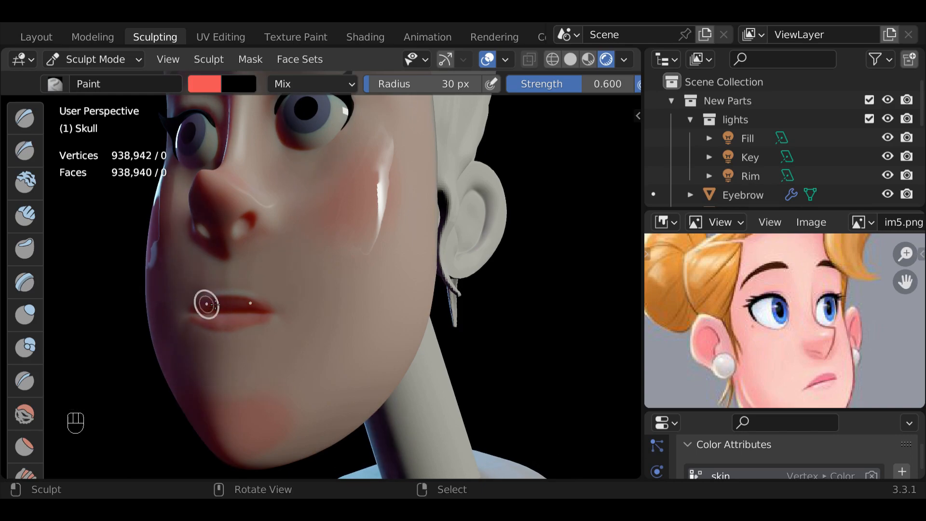
- Examine the painted lips, blush and cheekbone sheen on the Skull from the front and both sides, near and far
{"action": "mouse_move", "coordinate": [393, 247]}
{"action": "middle_mouse_down"}
{"action": "mouse_move", "coordinate": [508, 271]}
{"action": "mouse_move", "coordinate": [497, 266]}
{"action": "middle_mouse_up"}
{"action": "scroll", "coordinate": [488, 262], "scroll_direction": "down", "scroll_amount": 2}
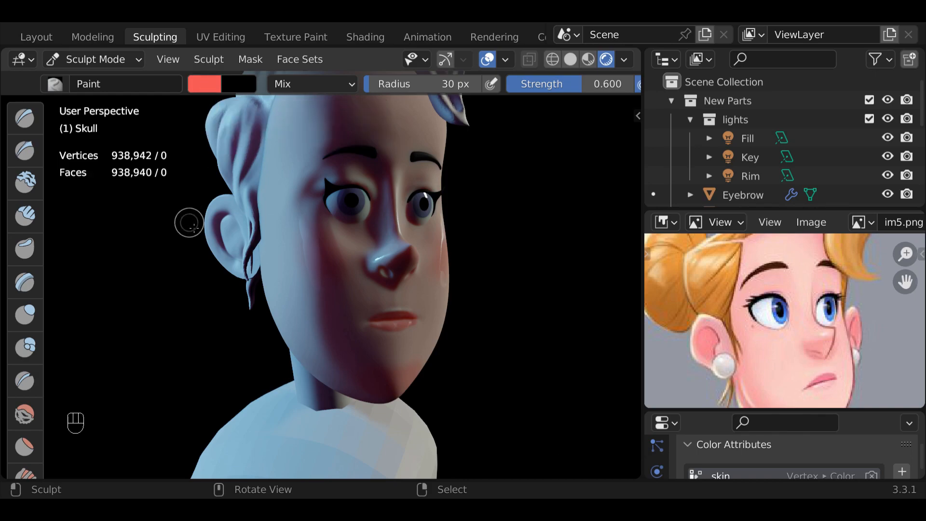
{"action": "scroll", "coordinate": [188, 224], "scroll_direction": "down", "scroll_amount": 1}
{"action": "mouse_move", "coordinate": [188, 223]}
{"action": "middle_mouse_down"}
{"action": "mouse_move", "coordinate": [226, 239]}
{"action": "mouse_move", "coordinate": [108, 235]}
{"action": "mouse_move", "coordinate": [102, 253]}
{"action": "middle_mouse_up"}
{"action": "mouse_move", "coordinate": [105, 255]}
{"action": "middle_mouse_down"}
{"action": "mouse_move", "coordinate": [128, 259]}
{"action": "mouse_move", "coordinate": [110, 252]}
{"action": "middle_mouse_up"}
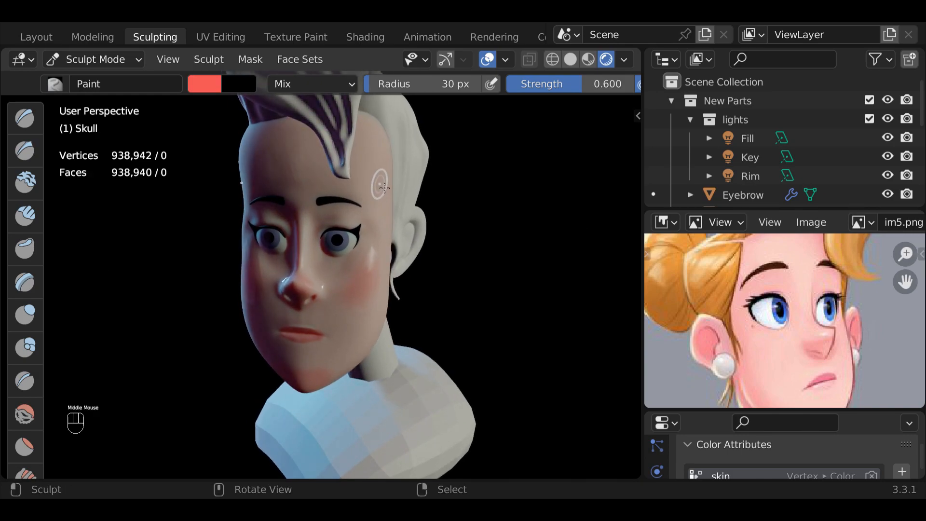
{"action": "mouse_move", "coordinate": [355, 219]}
{"action": "left_mouse_down"}
{"action": "mouse_move", "coordinate": [325, 220]}
{"action": "mouse_move", "coordinate": [352, 212]}
{"action": "left_mouse_up"}
{"action": "mouse_move", "coordinate": [312, 169]}
{"action": "middle_mouse_down"}
{"action": "mouse_move", "coordinate": [359, 176]}
{"action": "mouse_move", "coordinate": [384, 167]}
{"action": "middle_mouse_up"}
{"action": "scroll", "coordinate": [384, 167], "scroll_direction": "up", "scroll_amount": 2}
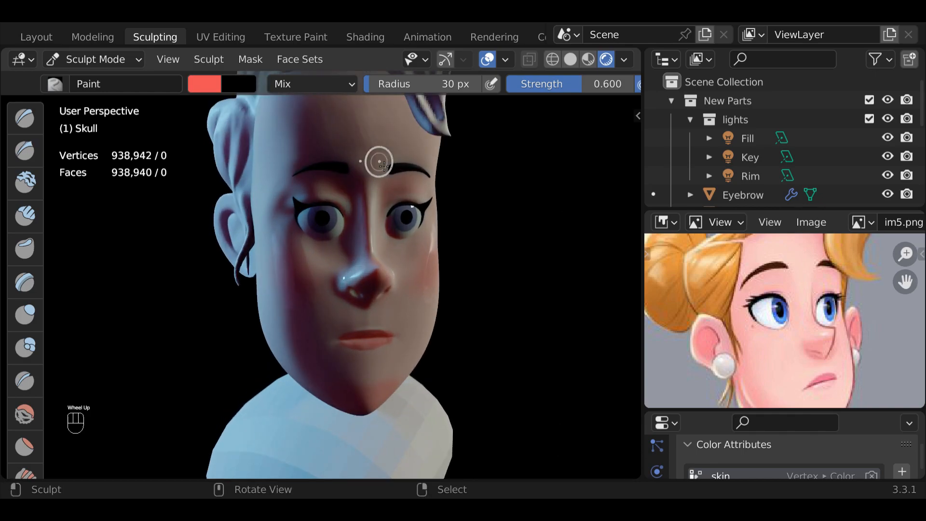
{"action": "scroll", "coordinate": [384, 166], "scroll_direction": "up", "scroll_amount": 1}
{"action": "middle_click_drag", "start_coordinate": [384, 166], "coordinate": [348, 177]}
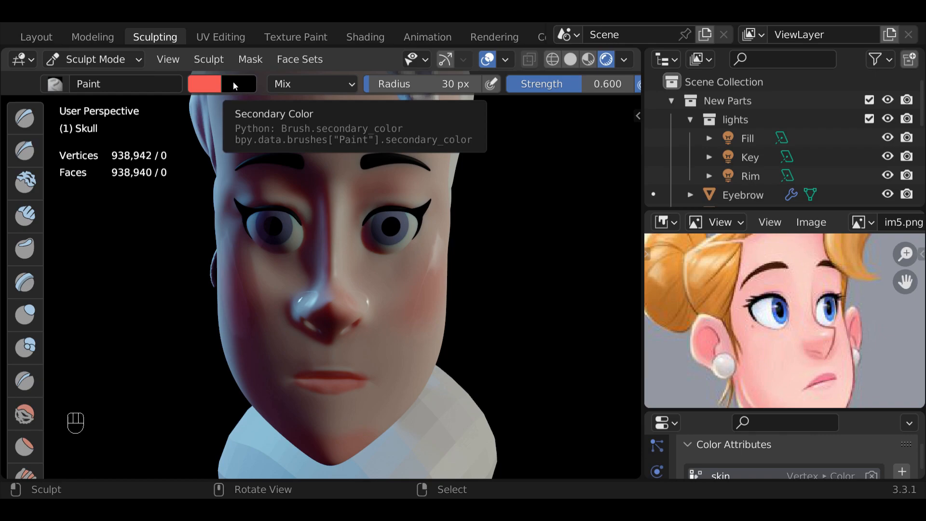
{"action": "middle_click_drag", "start_coordinate": [295, 213], "coordinate": [383, 209]}
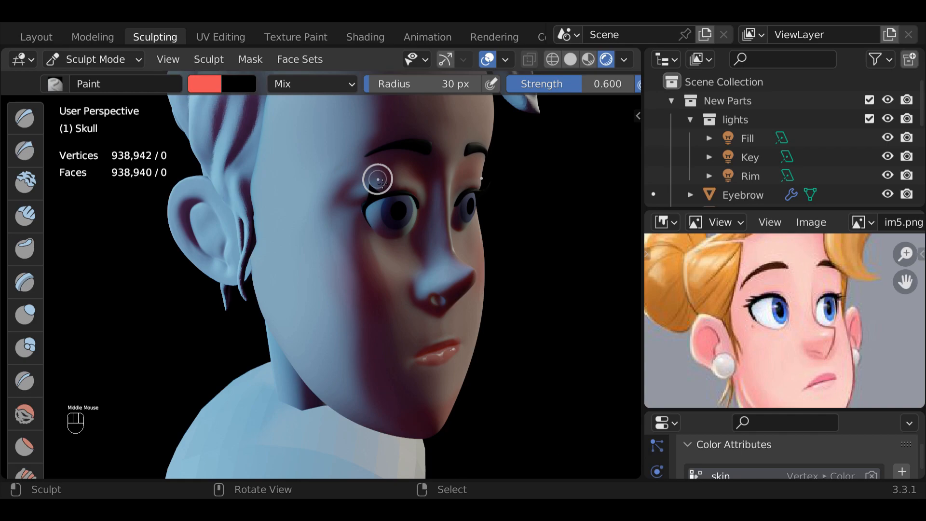
{"action": "key", "text": "super"}
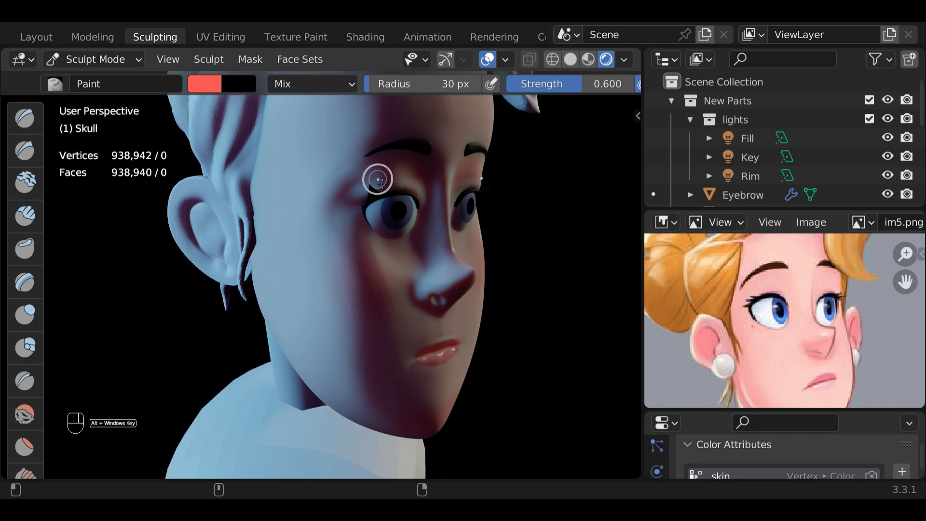